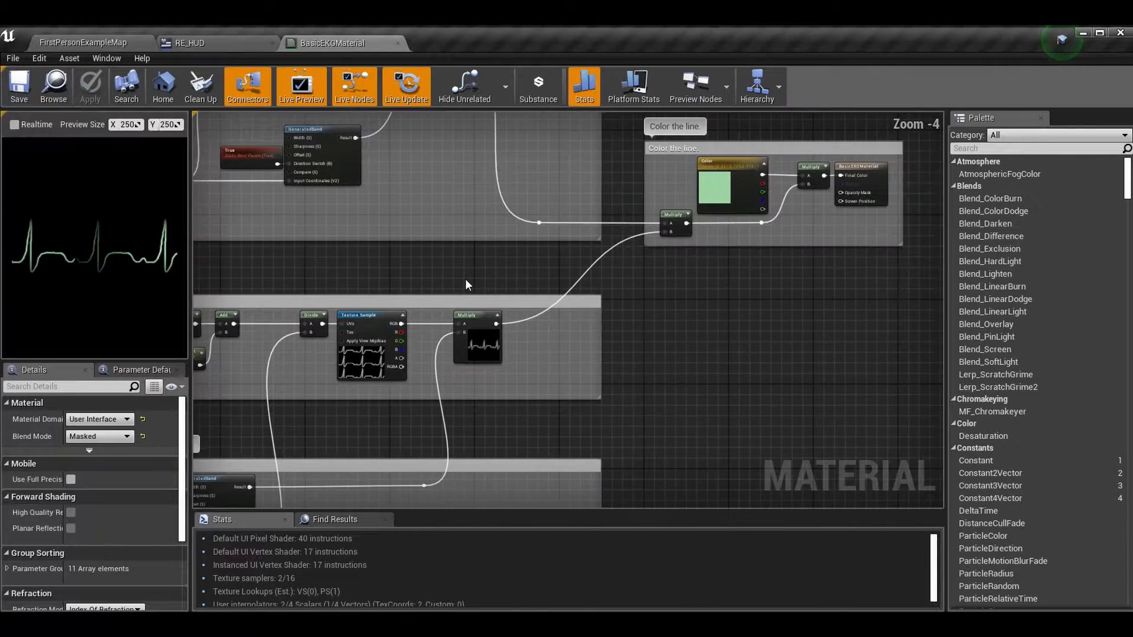
Step: Examine the commented node groups of the BasicEKGMaterial graph, from the line movement section to the "Color the line" section
scroll(672, 316, down, 2)
right_drag(707, 376, 683, 346)
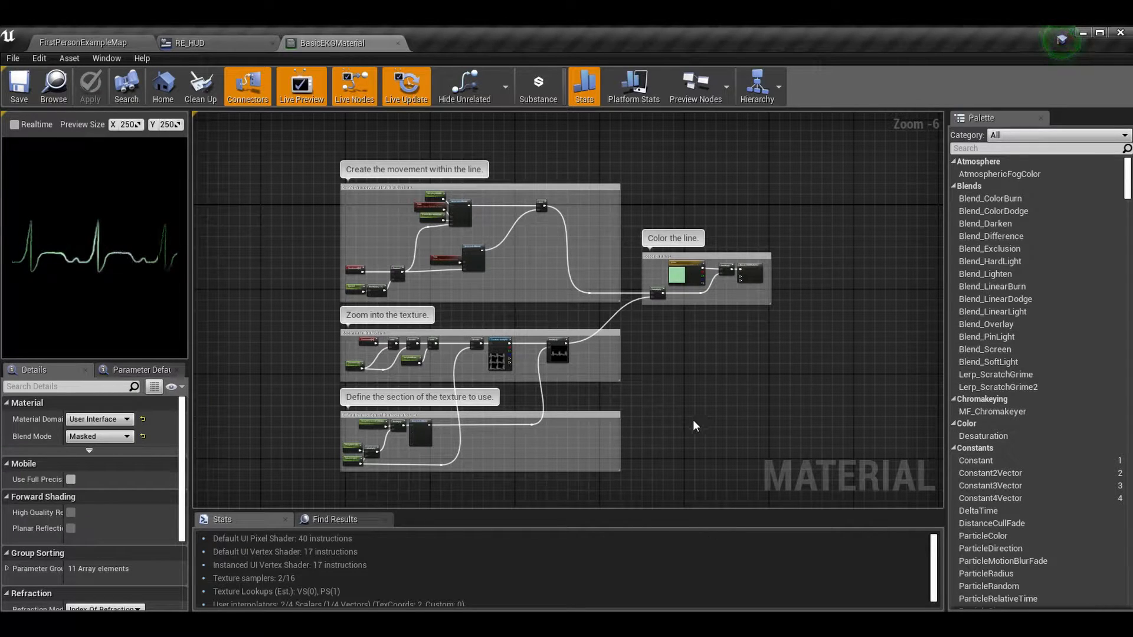
scroll(352, 154, up, 2)
right_drag(352, 160, 394, 174)
right_drag(662, 228, 468, 162)
right_drag(827, 324, 629, 260)
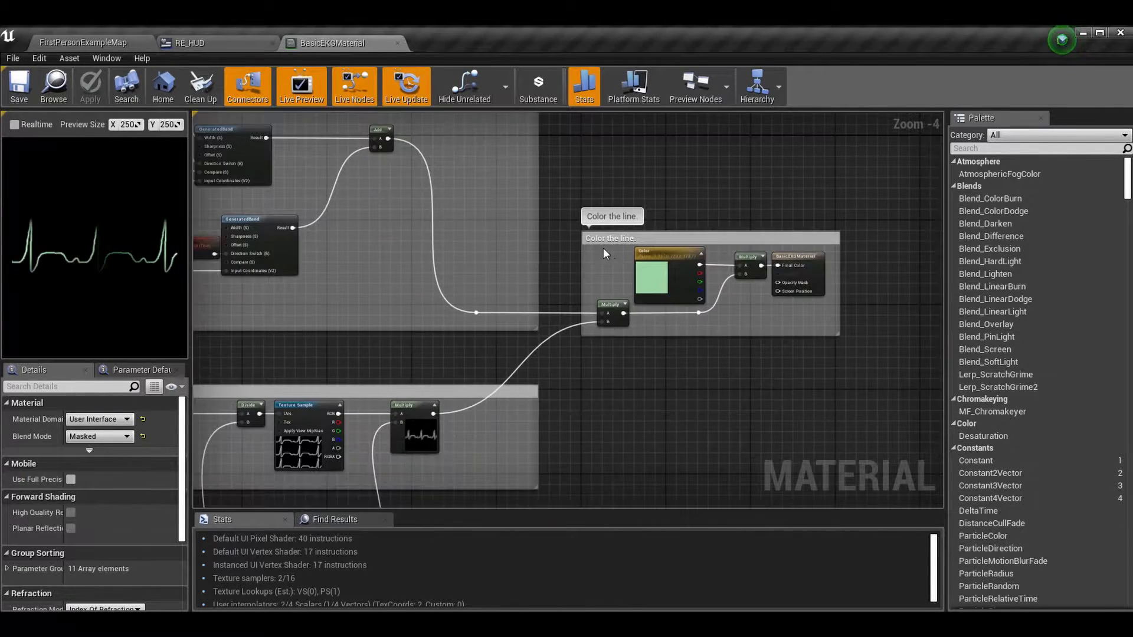
Step: Open BasicEKGMaterial from the Art folder and look over its complete node graph
click(91, 44)
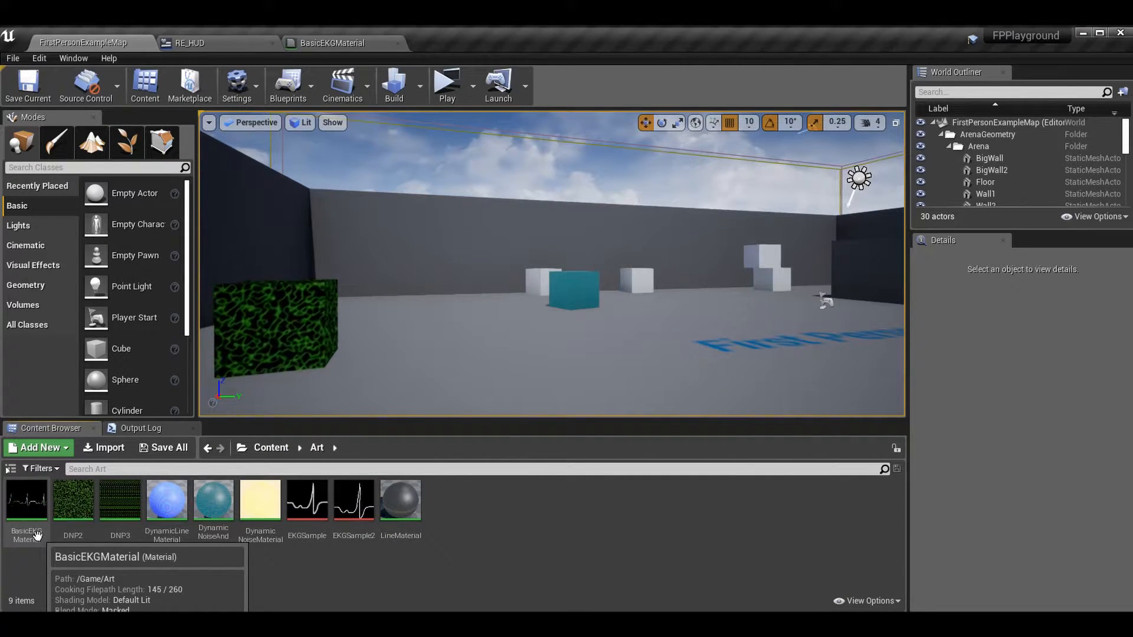
double_click(27, 502)
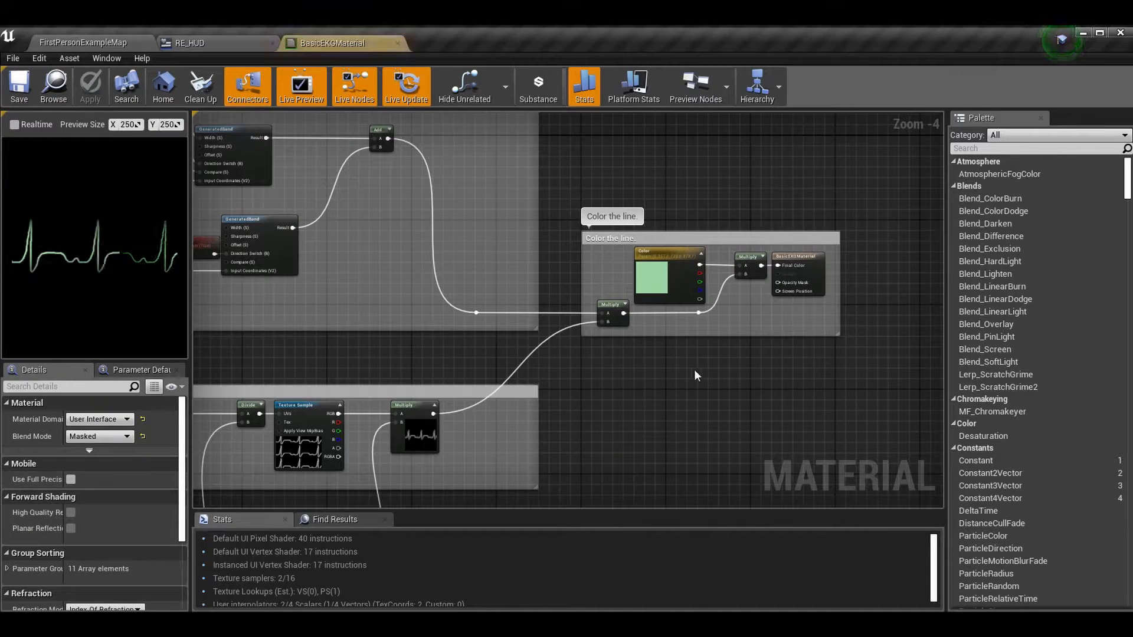
right_drag(694, 370, 983, 409)
scroll(838, 403, down, 1)
right_drag(836, 403, 641, 331)
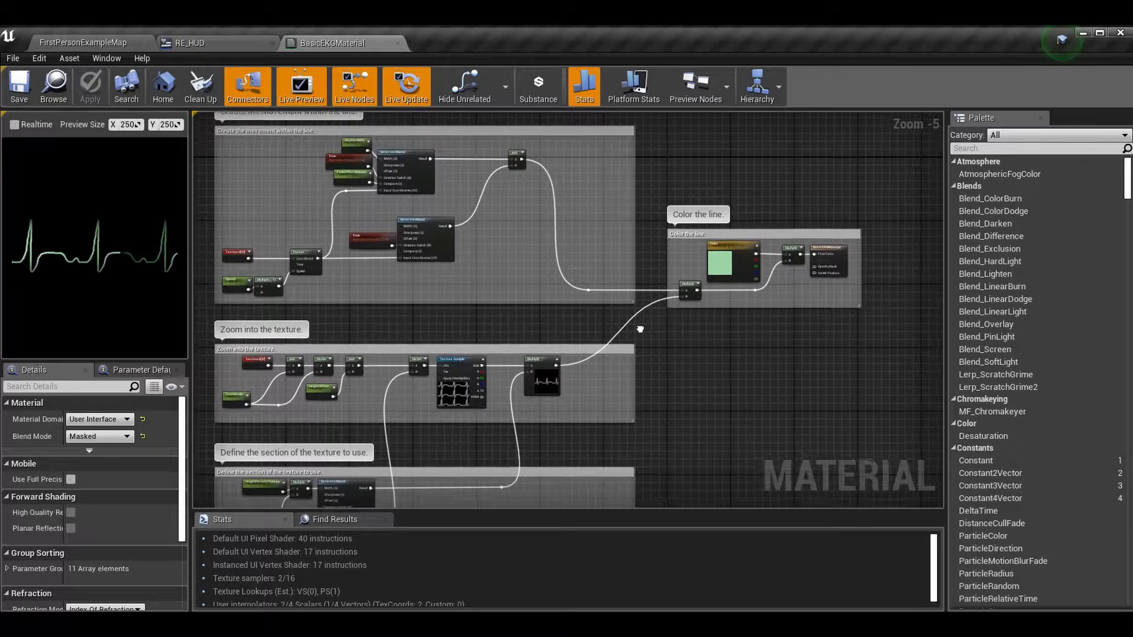
Step: Open the EKGSample2 texture from the Art folder and inspect its waveform image
click(94, 45)
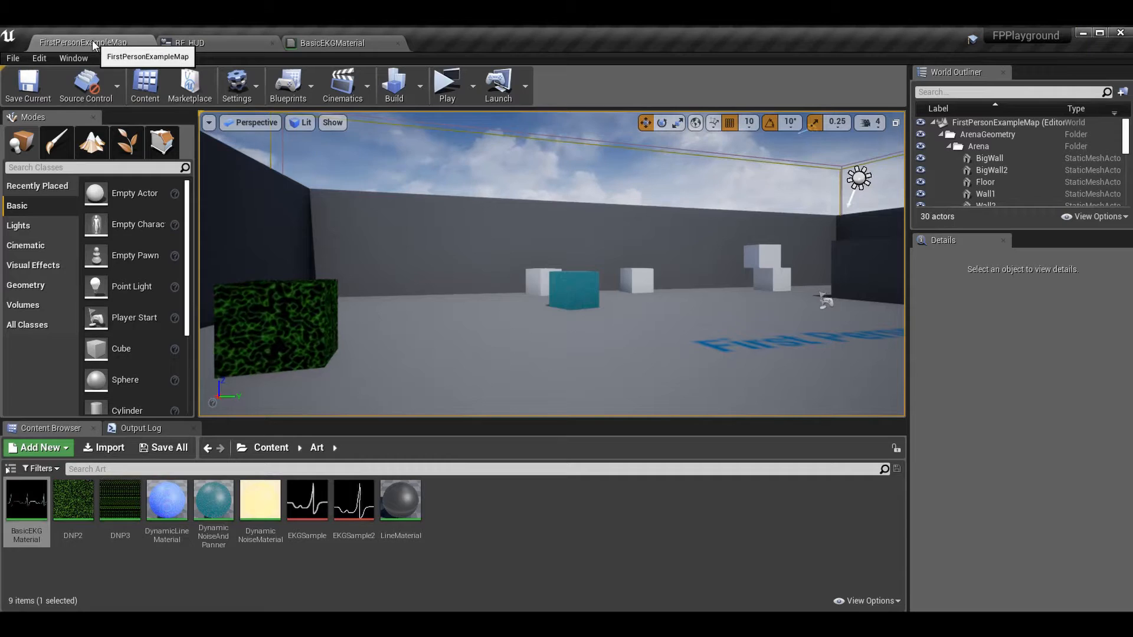
mouse_move(346, 534)
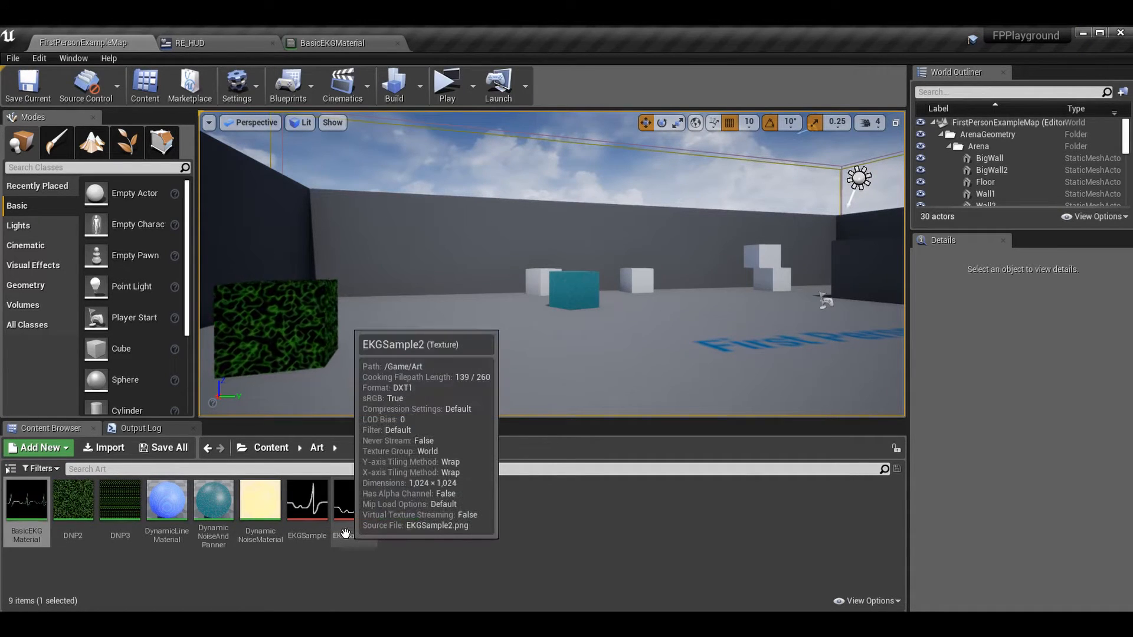
double_click(345, 525)
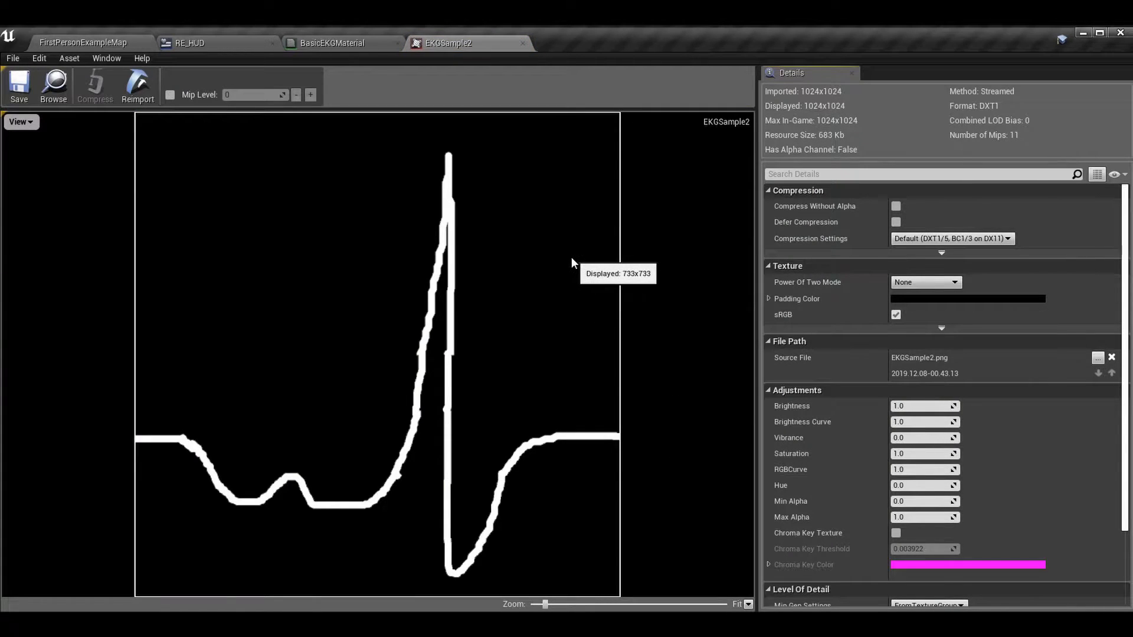
scroll(474, 348, down, 6)
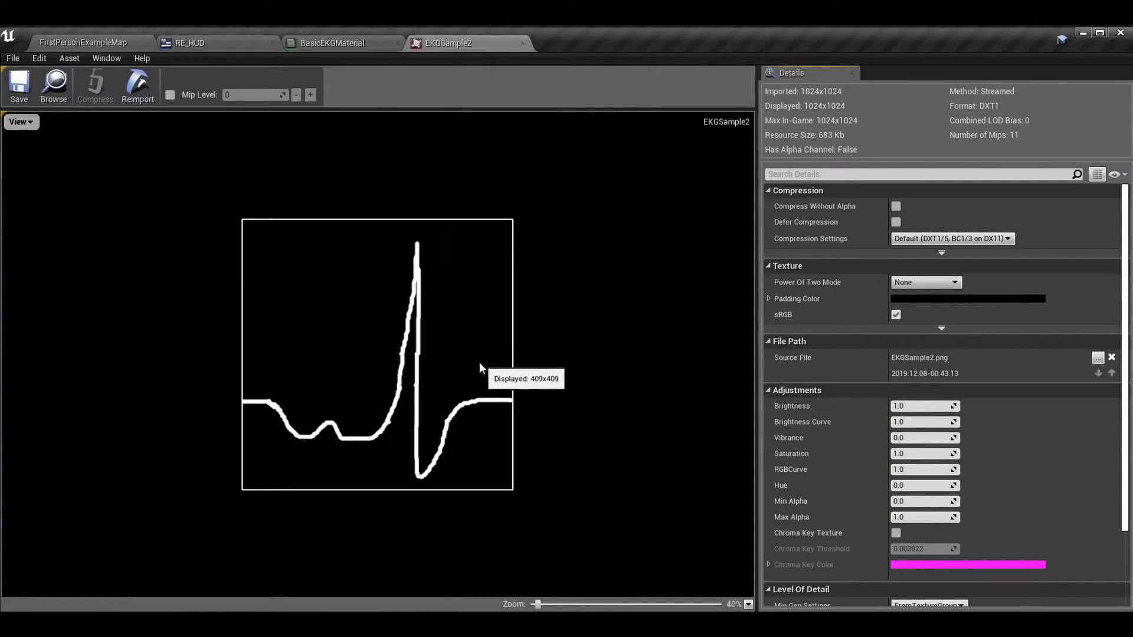
scroll(444, 360, up, 2)
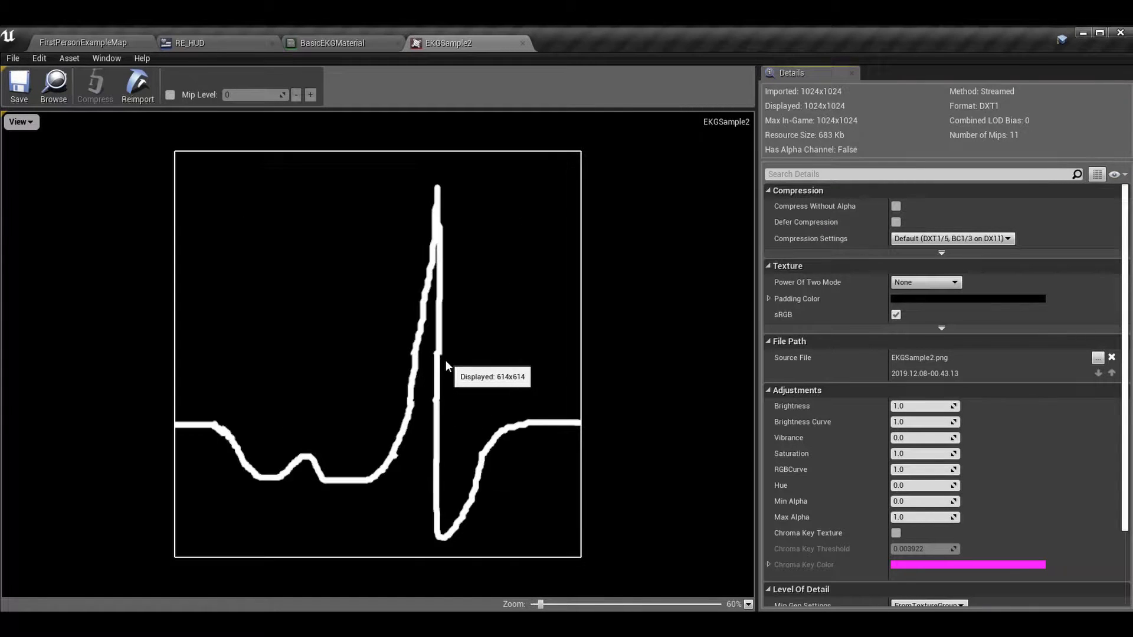
Step: Play the FirstPersonExampleMap level to view the animated EKG display on the HUD, and end the preview
click(66, 37)
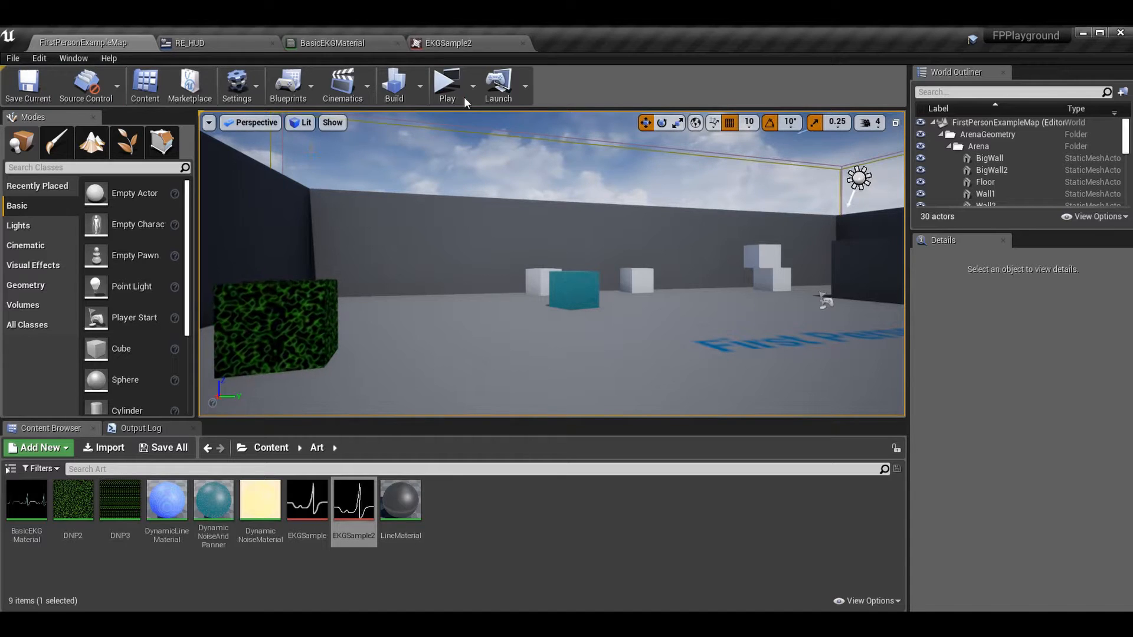
click(448, 81)
click(495, 228)
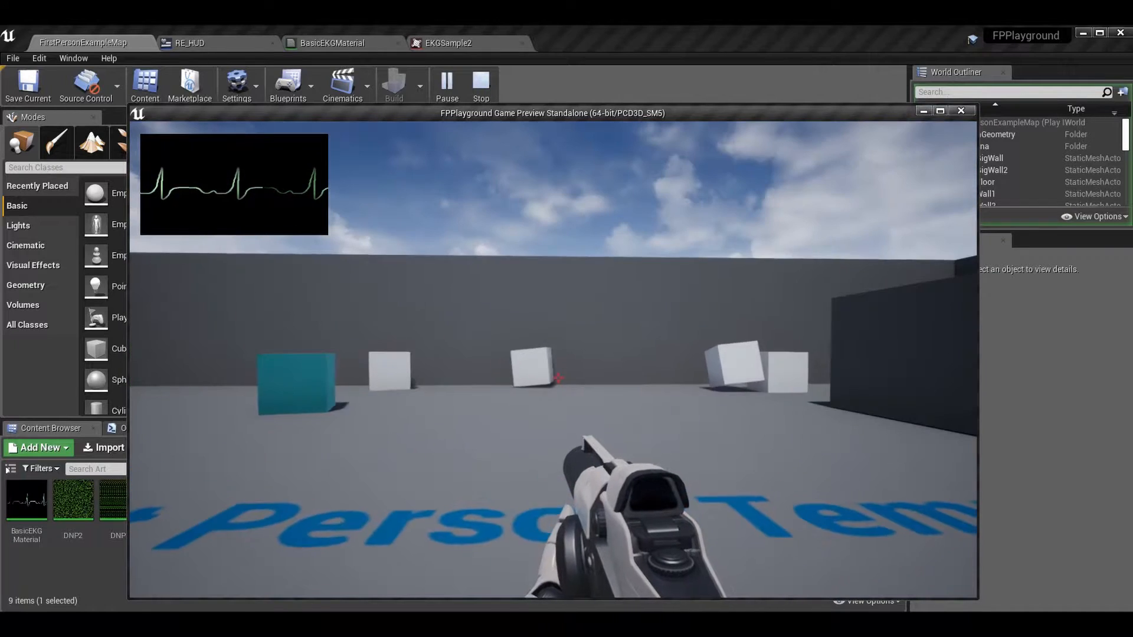
key(w)
key(s)
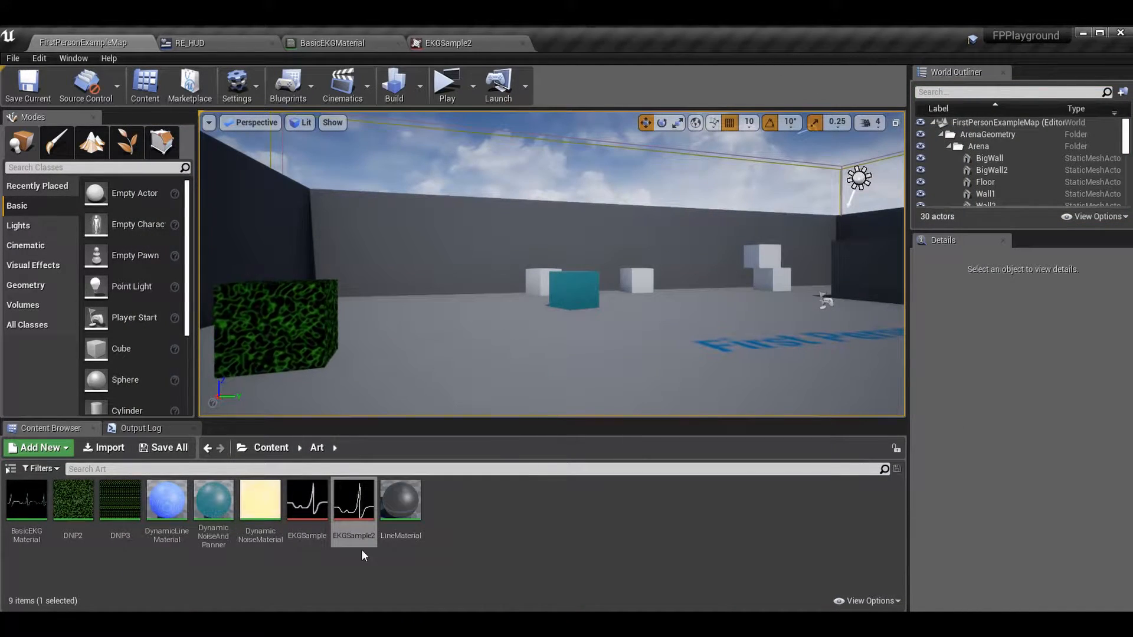
Step: Review the EKGSample2 texture again and look at the asset creation options for the Art folder
double_click(354, 502)
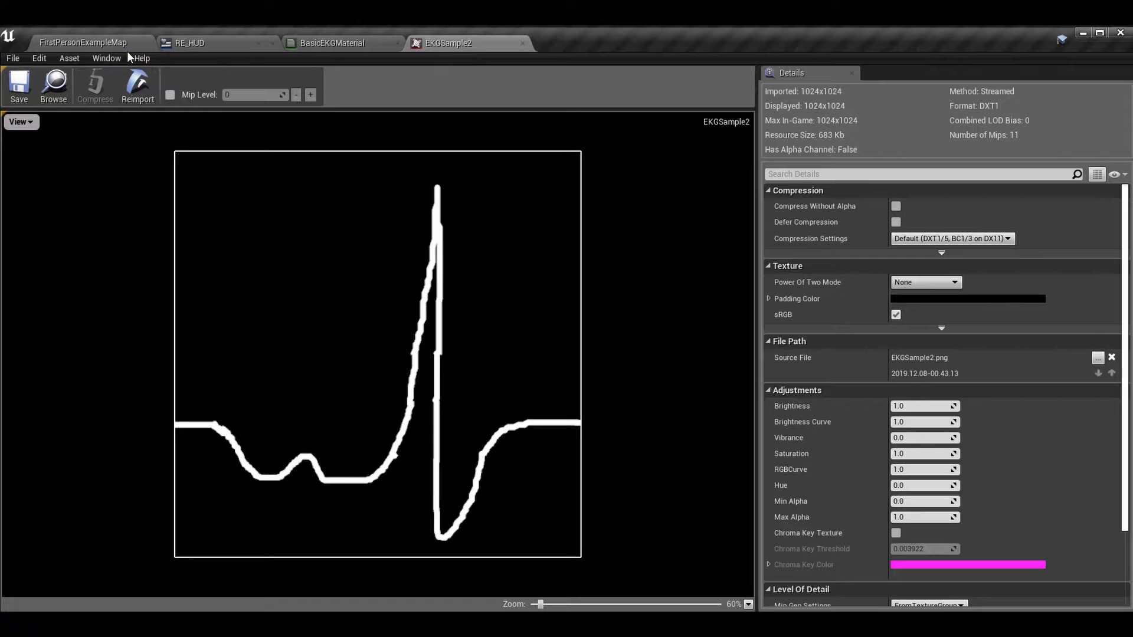
click(98, 45)
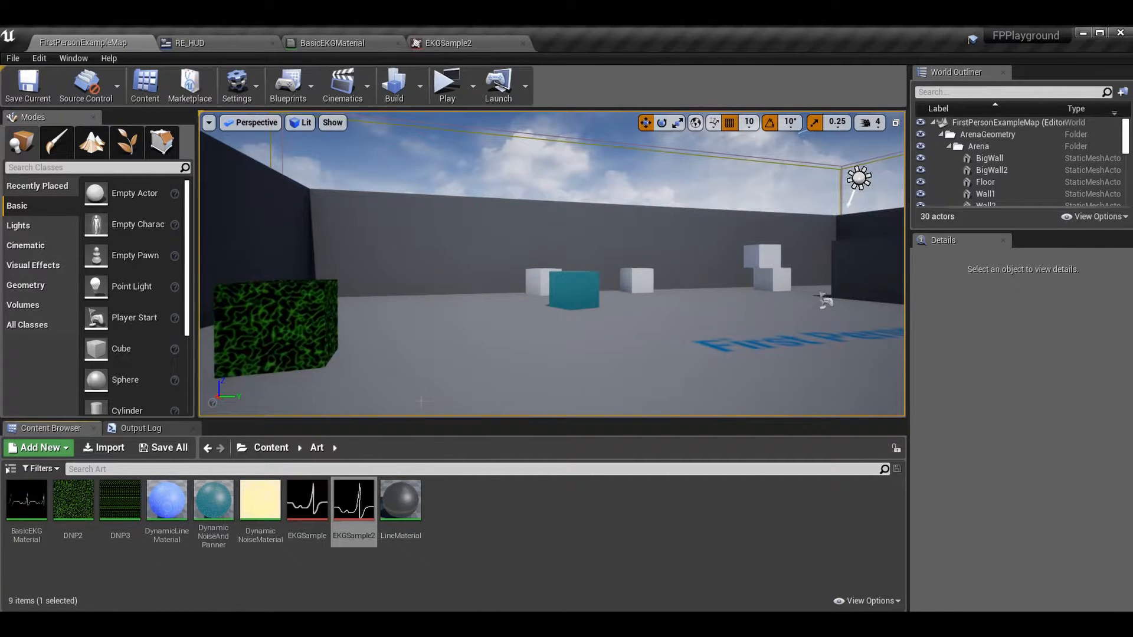
right_click(454, 513)
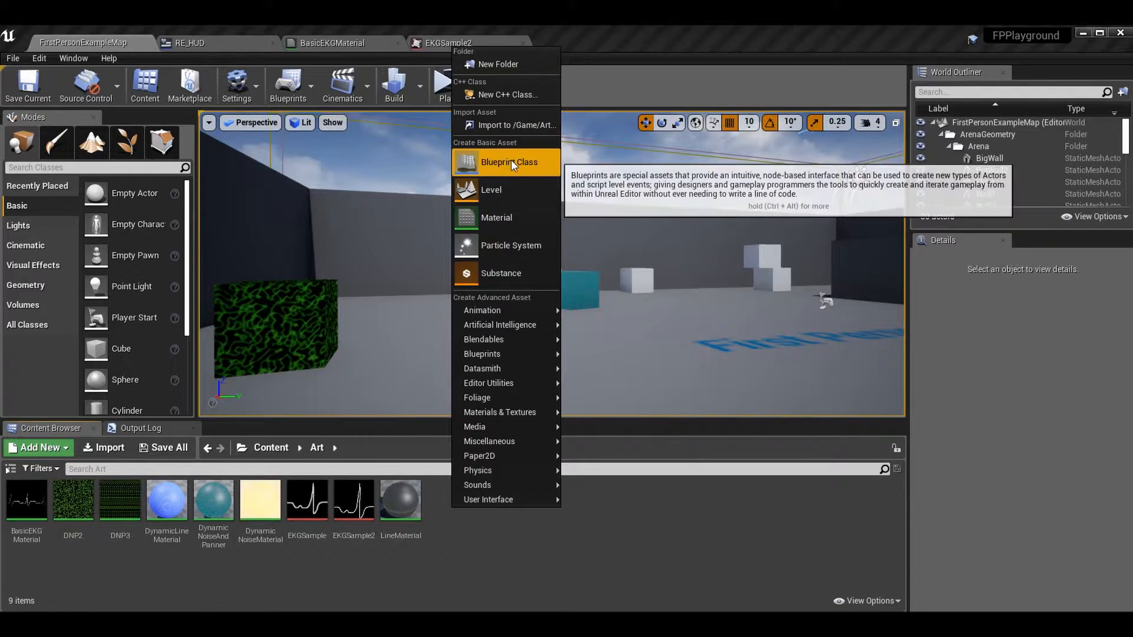
click(397, 584)
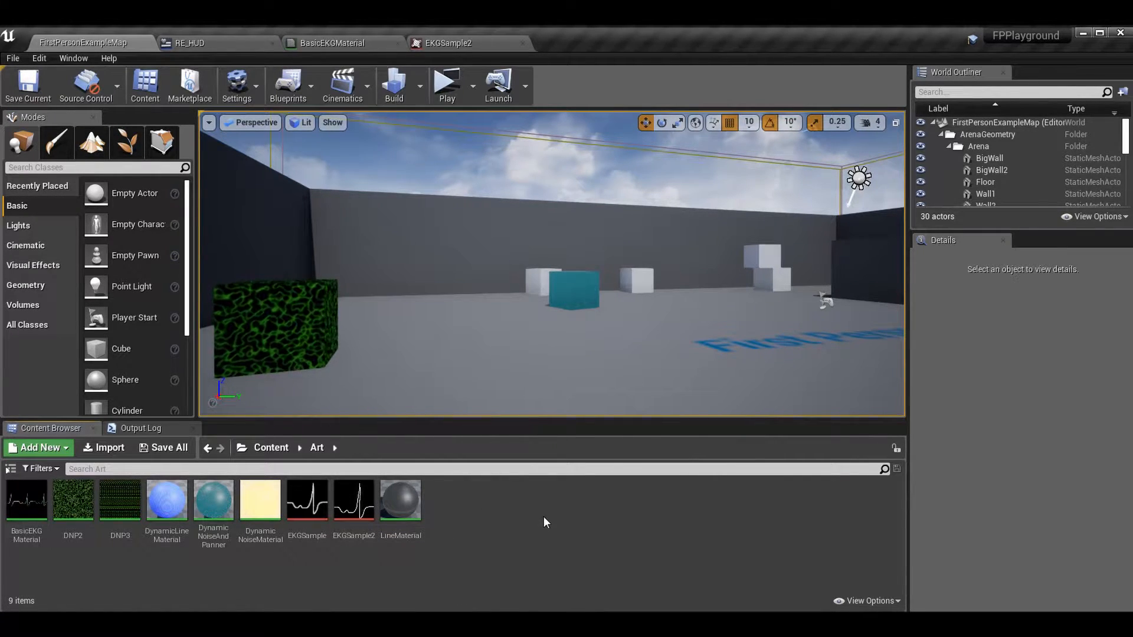
Step: Review the Material Domain and Blend Mode options of BasicEKGMaterial without changing them
click(326, 42)
right_drag(791, 403, 716, 376)
scroll(802, 204, up, 4)
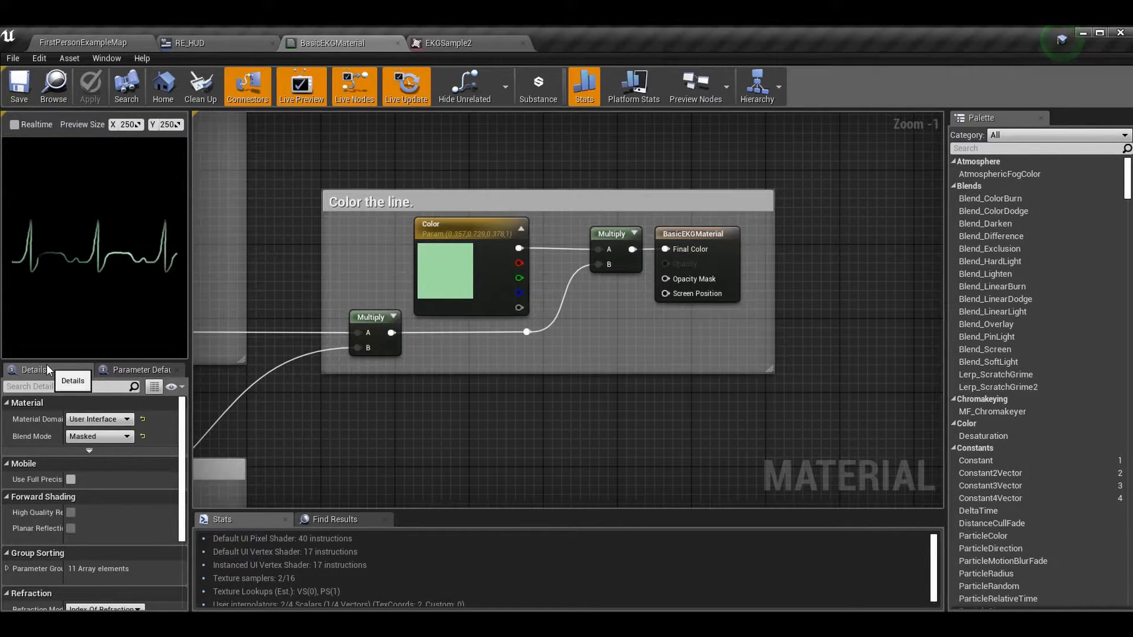
click(121, 419)
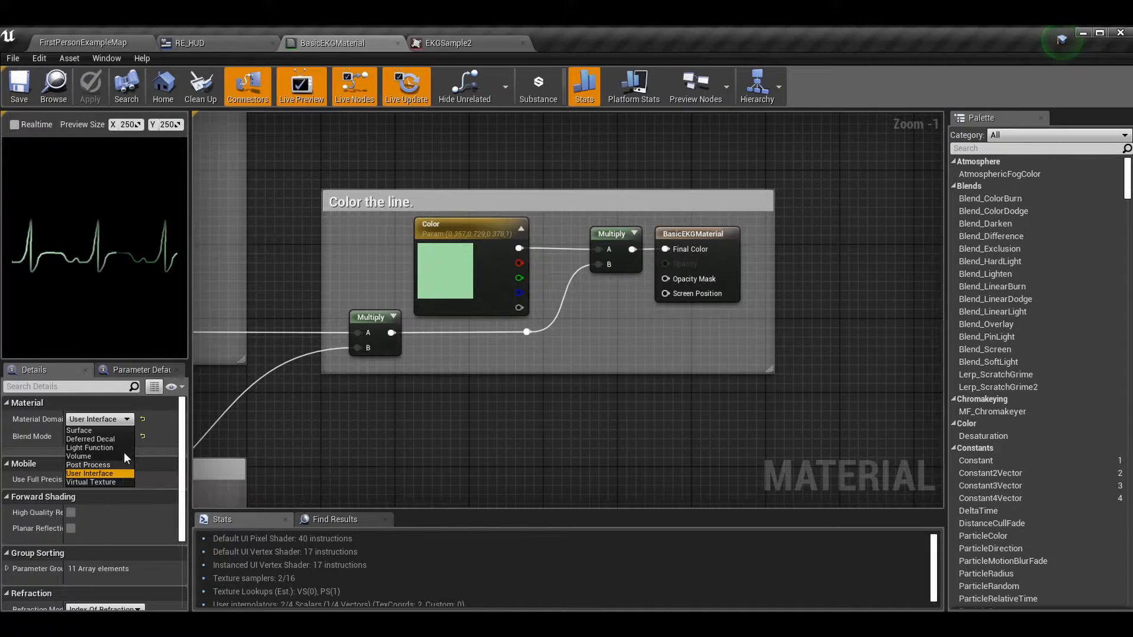
click(117, 422)
click(113, 437)
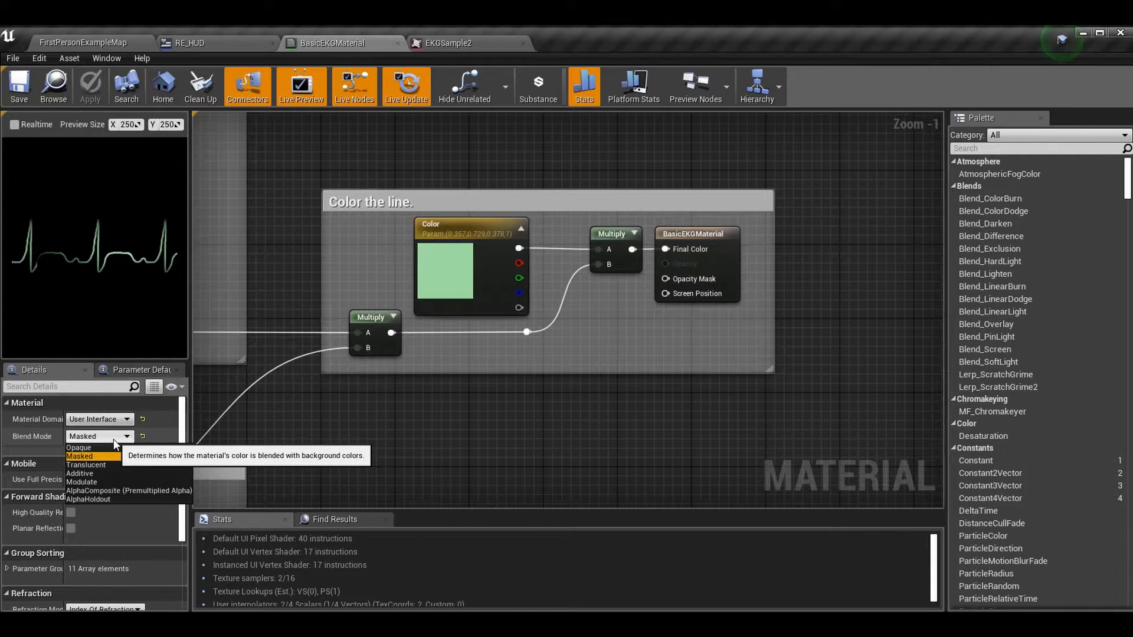
click(114, 439)
Step: Locate the "Define the section of the texture to use" group in the graph and examine its nodes
right_drag(472, 400, 801, 397)
scroll(741, 416, down, 4)
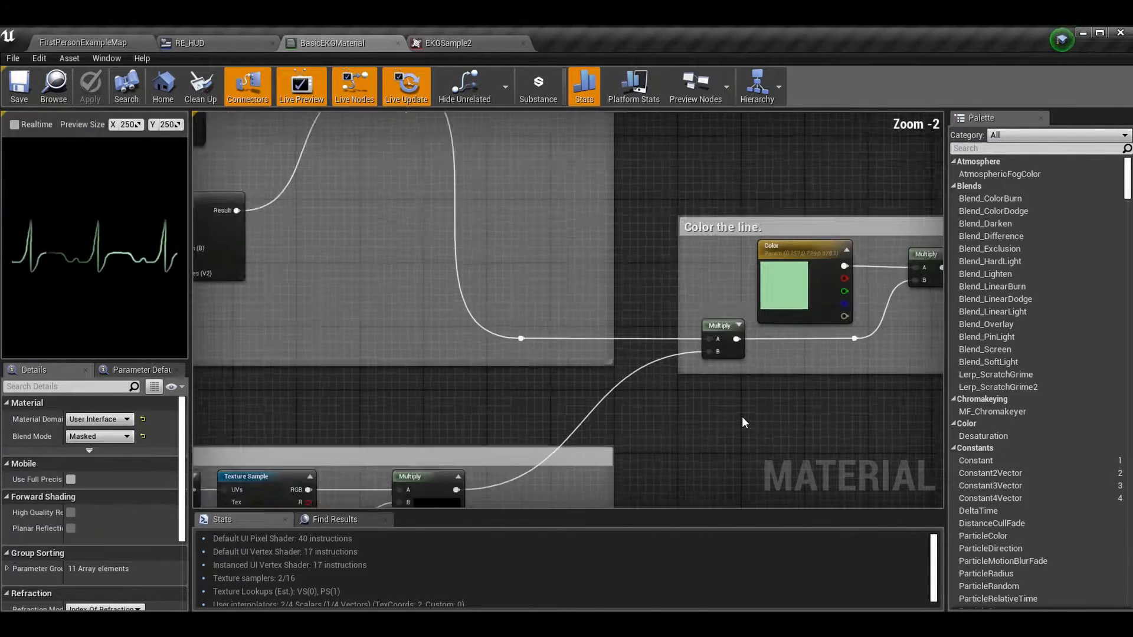
right_drag(654, 388, 569, 299)
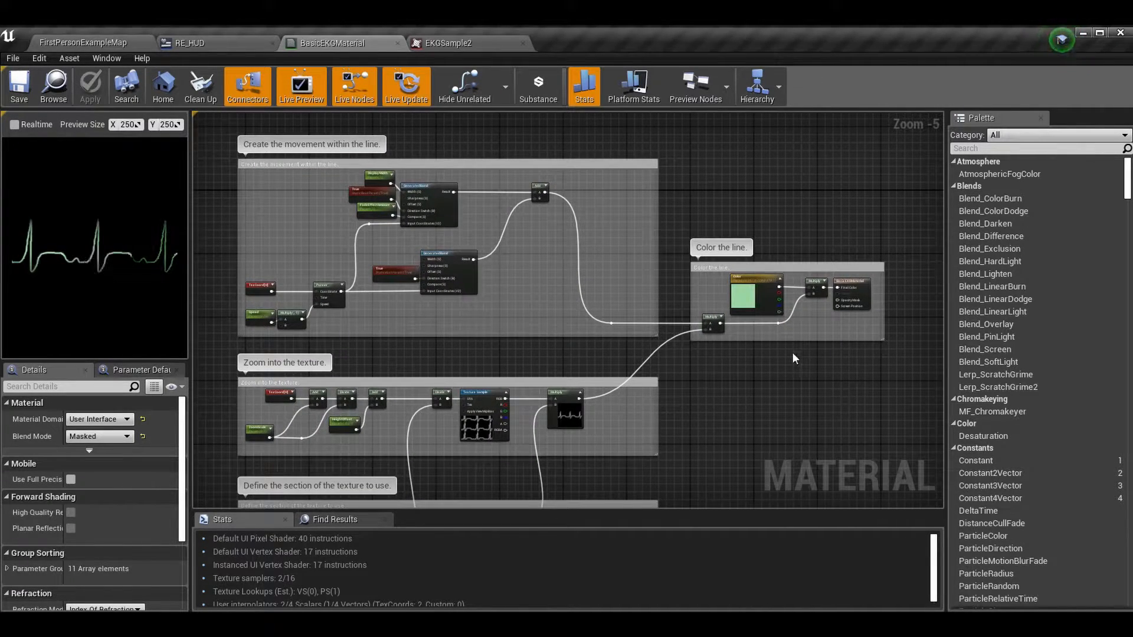
right_drag(742, 375, 804, 220)
scroll(403, 426, up, 1)
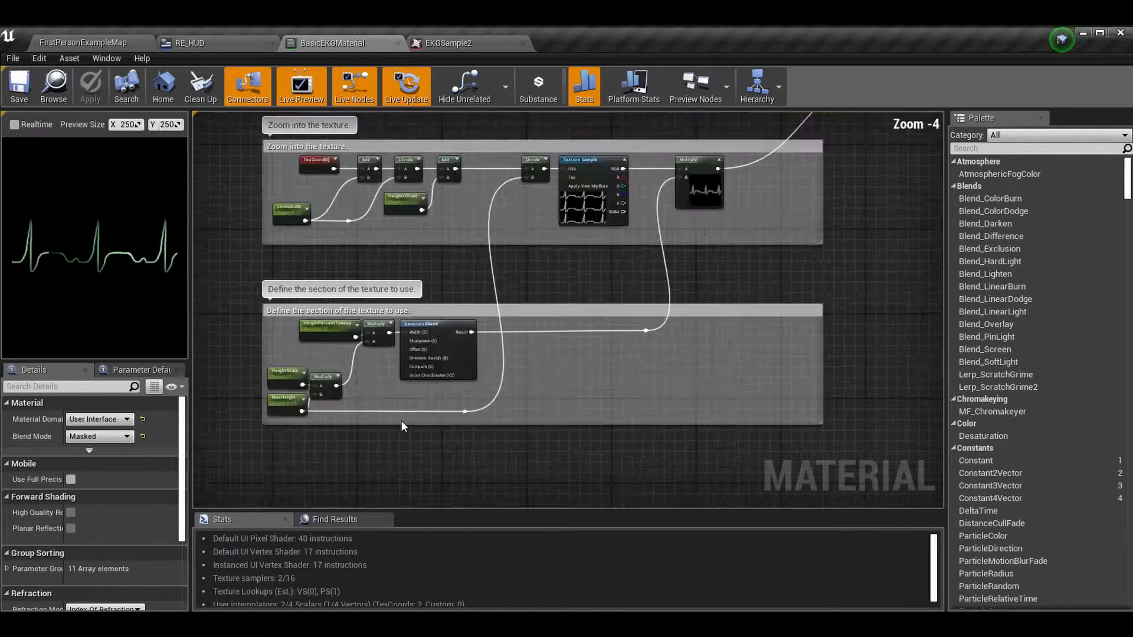
scroll(401, 426, up, 1)
right_drag(456, 427, 494, 380)
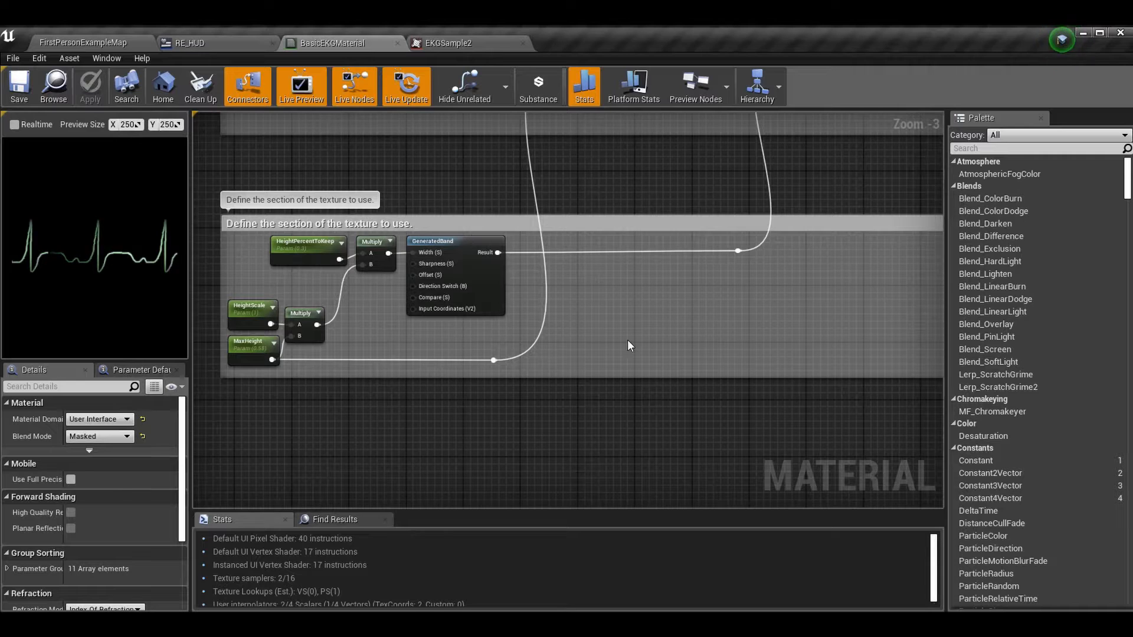
Step: Trace the connection from the MaxHeight parameter to the Divide node that feeds the Texture Sample's UVs
right_drag(628, 344, 710, 336)
scroll(516, 328, up, 2)
right_drag(516, 328, 517, 357)
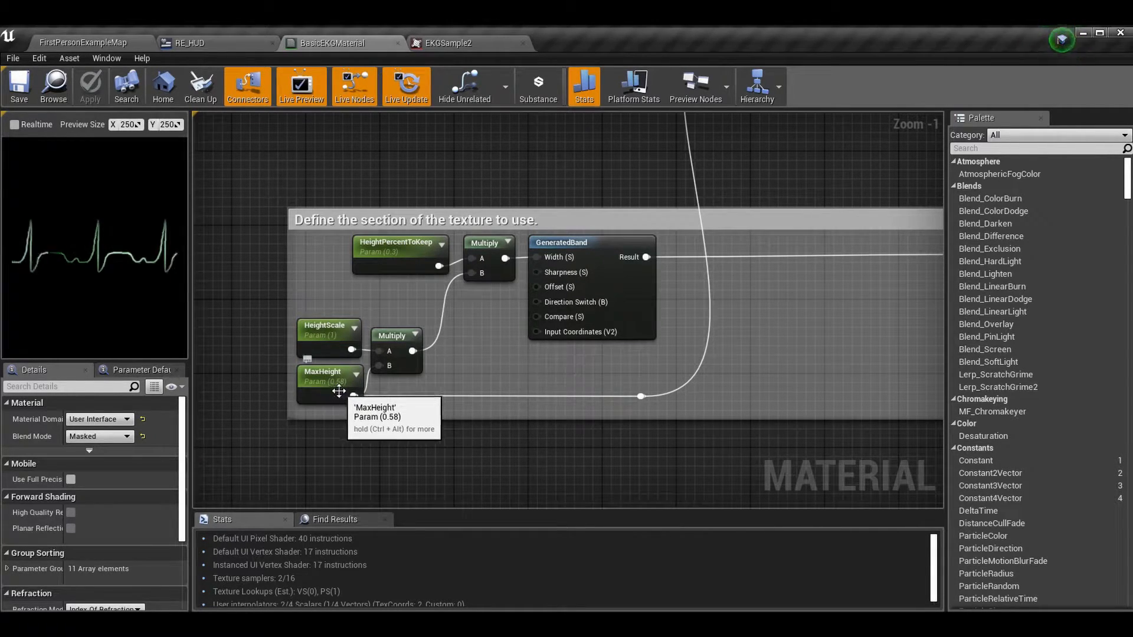
right_drag(780, 221, 576, 465)
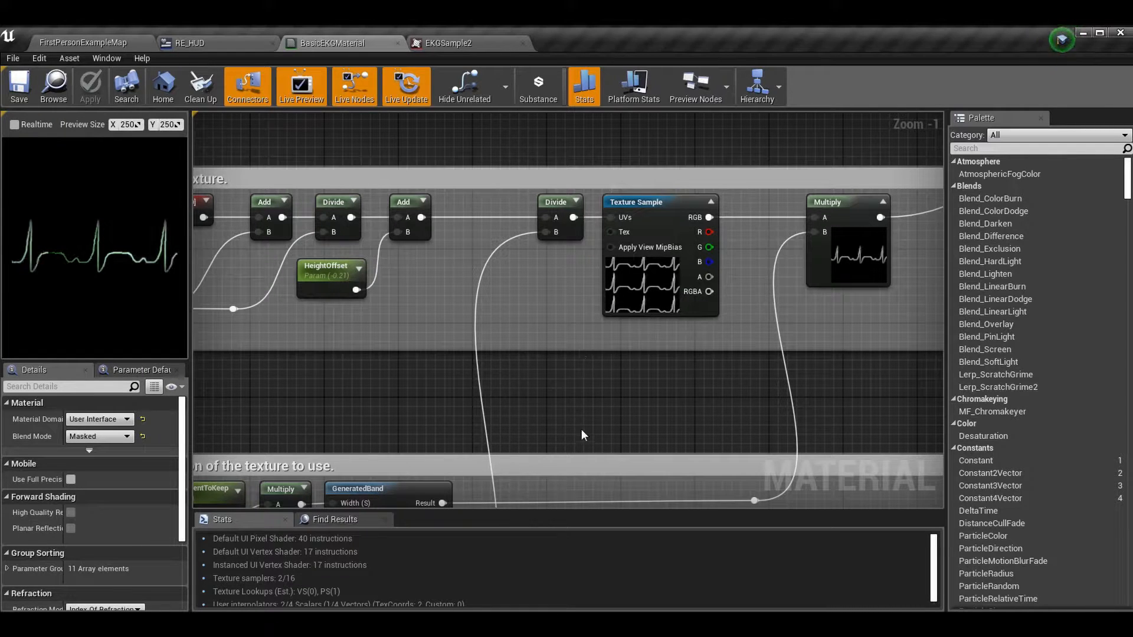
right_drag(597, 417, 735, 224)
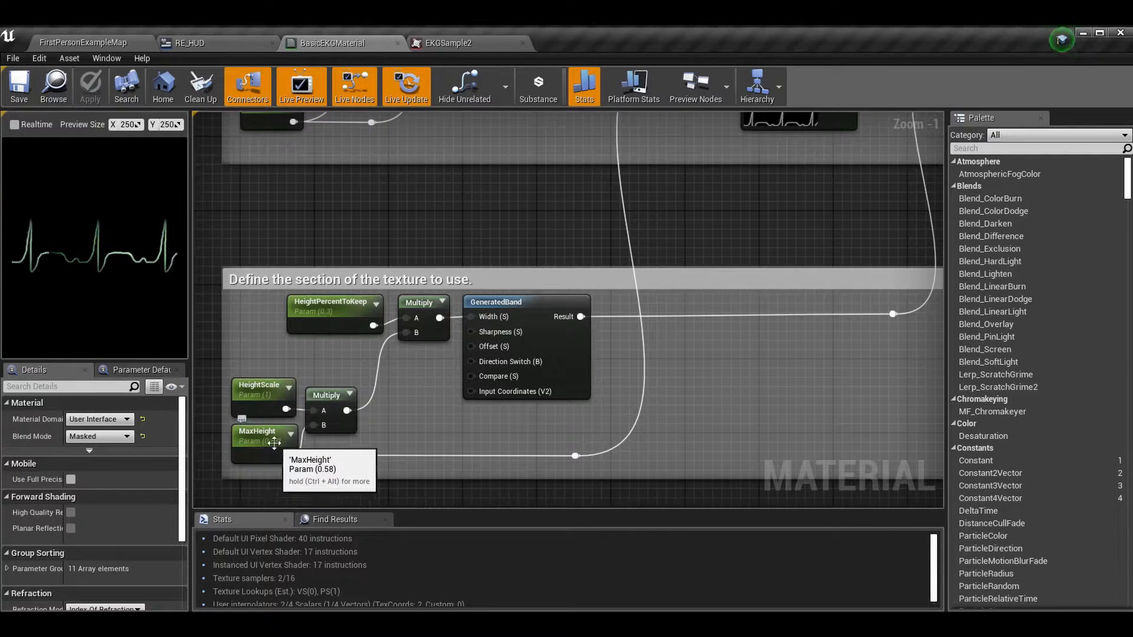
Step: Set the MaxHeight parameter's default value to 1
click(256, 453)
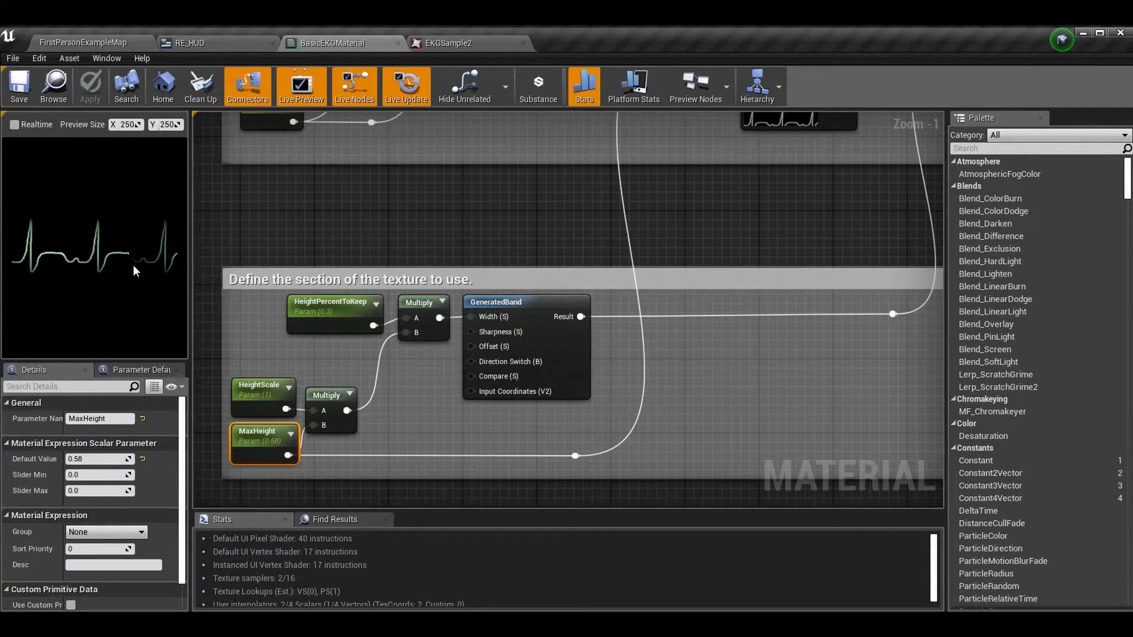
click(107, 458)
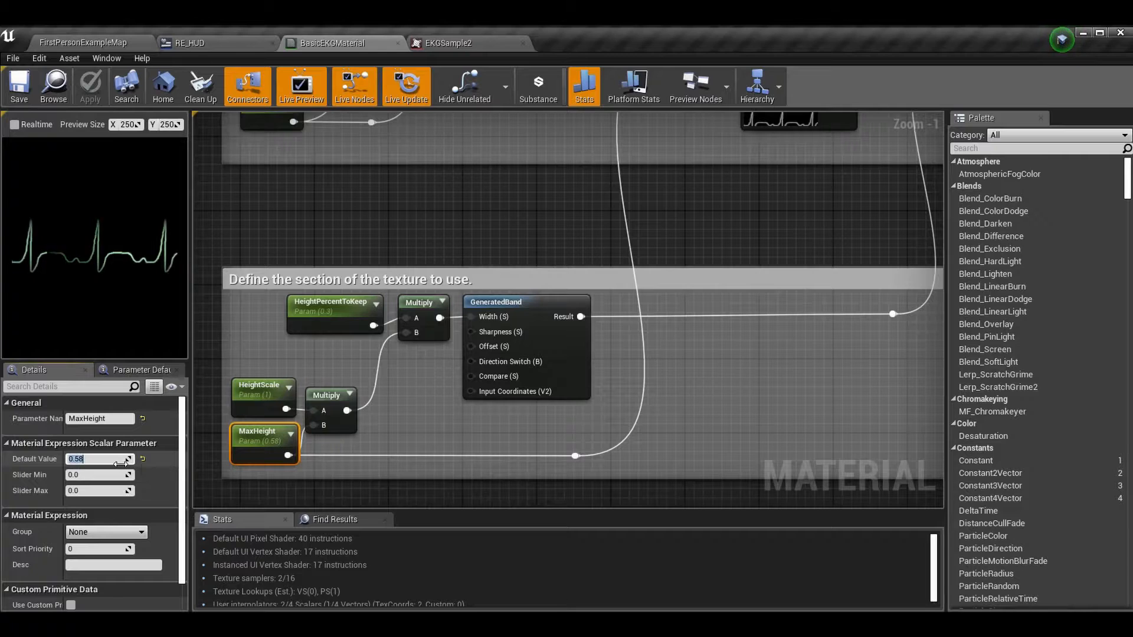
text(1)
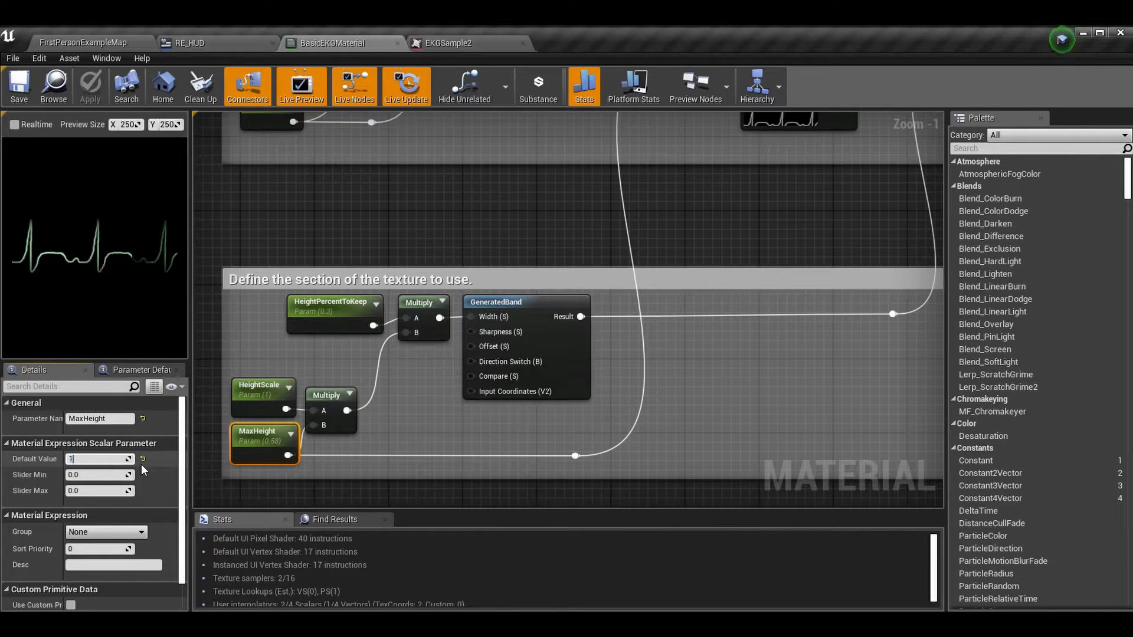
key(Return)
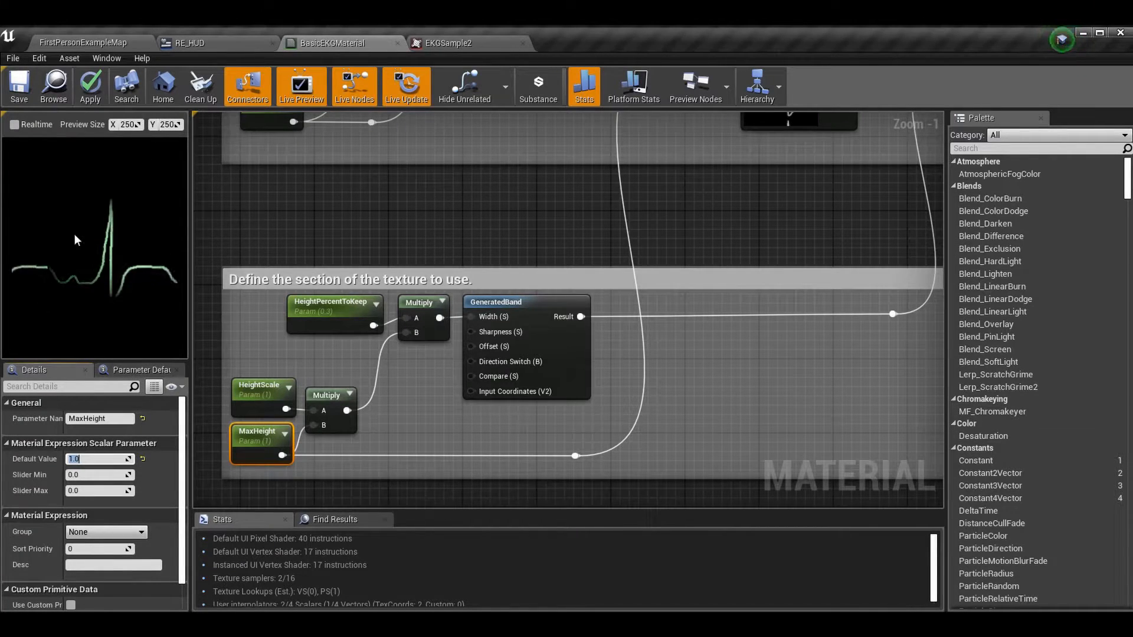
Step: Set the MaxHeight parameter's default value to 0.58
right_drag(329, 229, 315, 311)
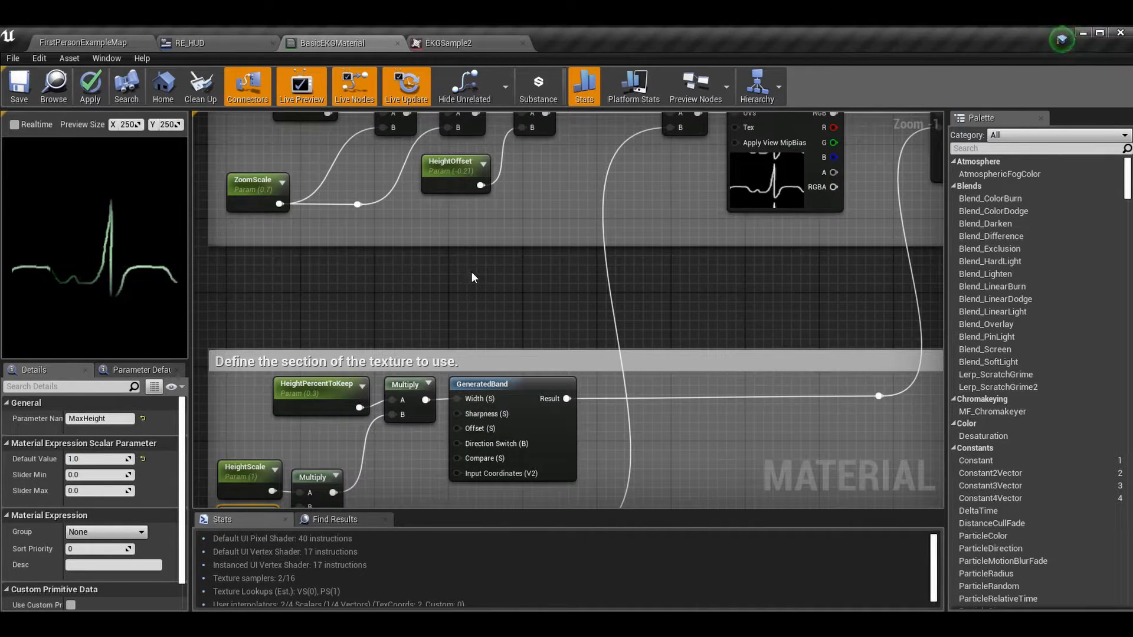
right_drag(493, 320, 515, 230)
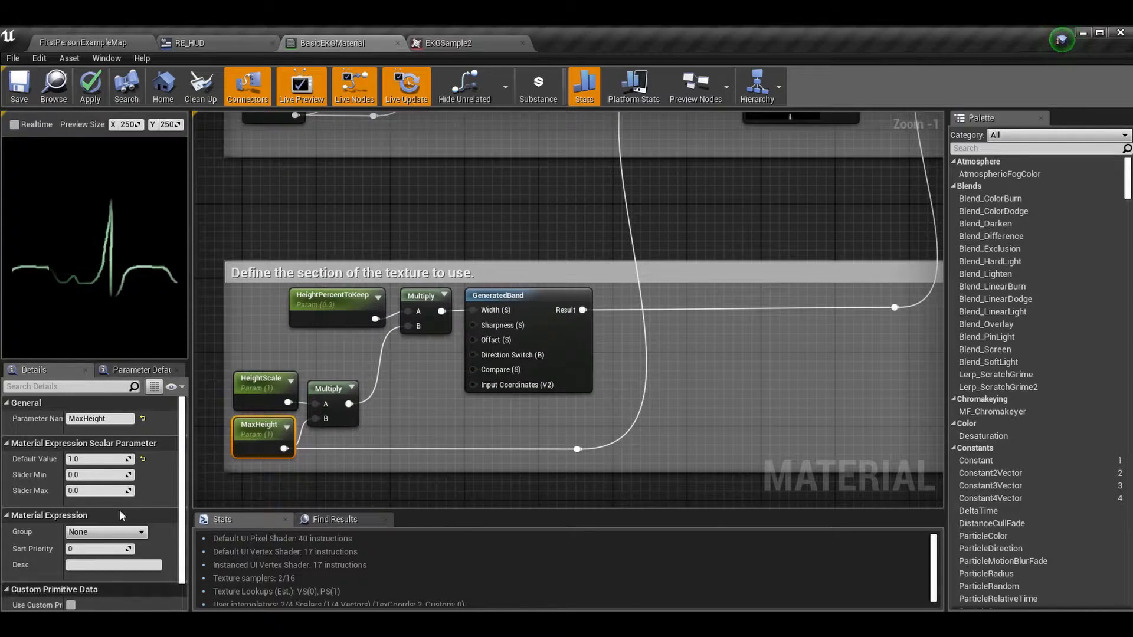
text(0)
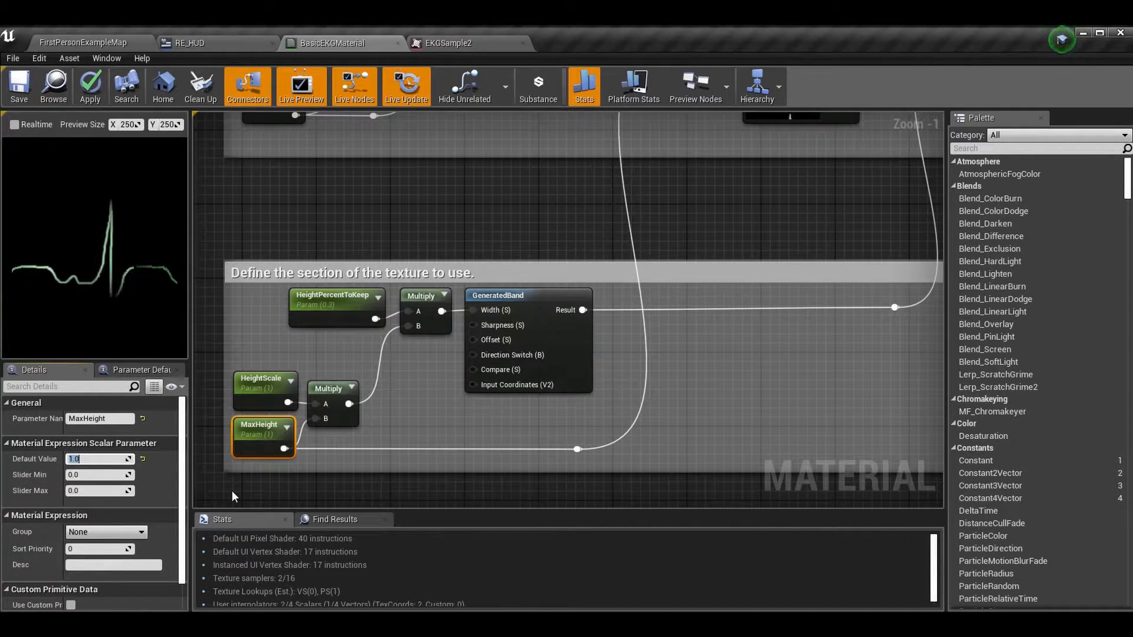
text(.58)
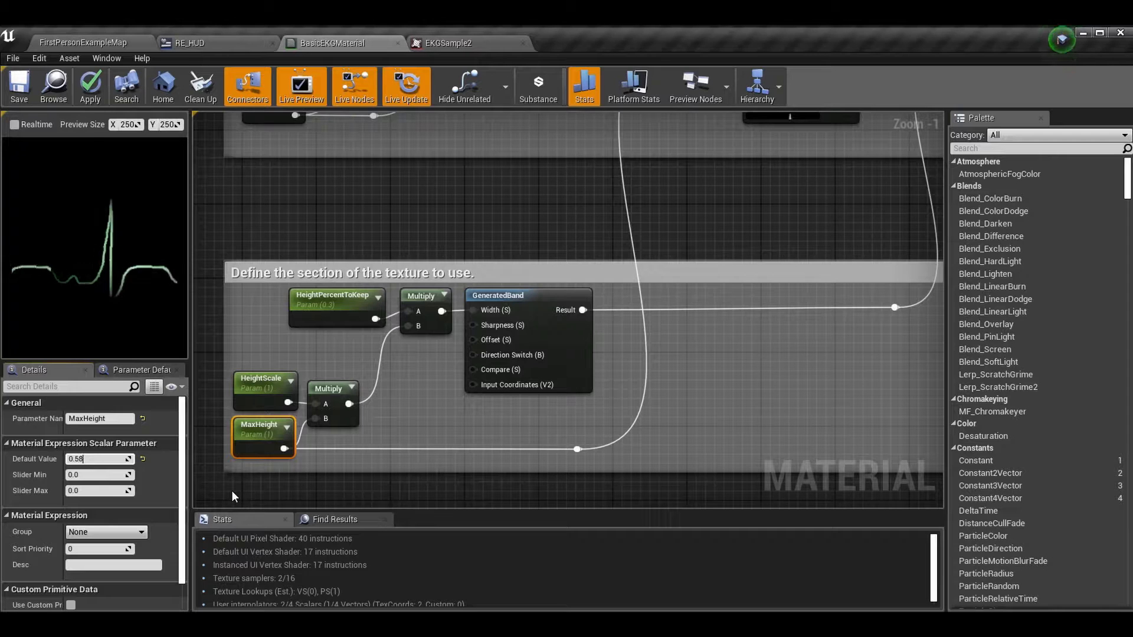
key(Return)
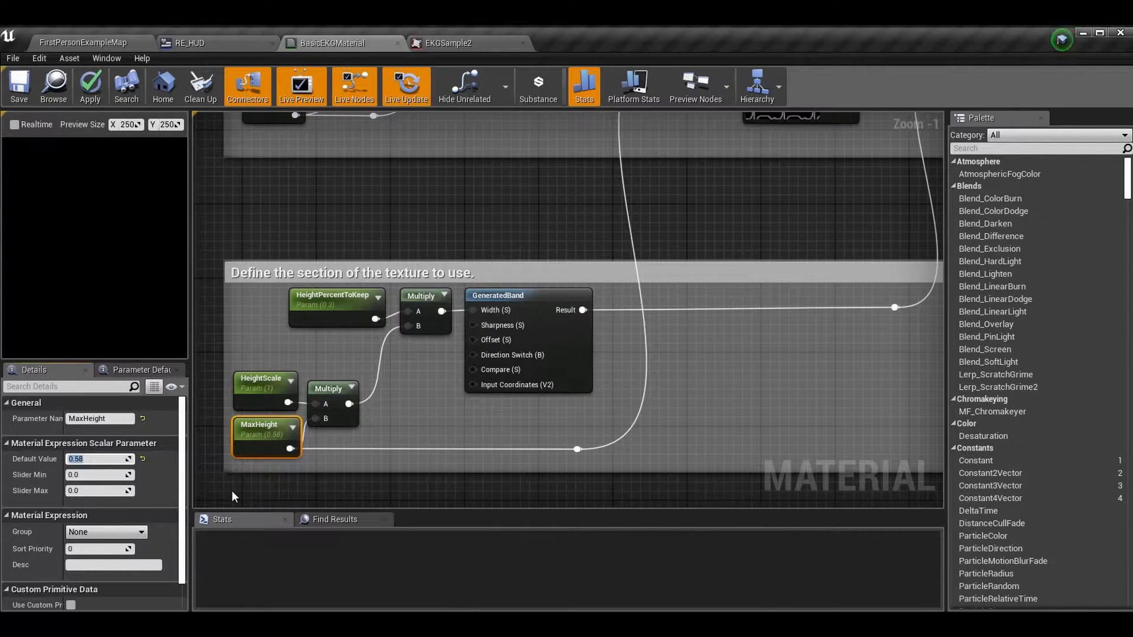
Step: Try a default value of 0.33 for MaxHeight and restore it to 0.58
text(0.333)
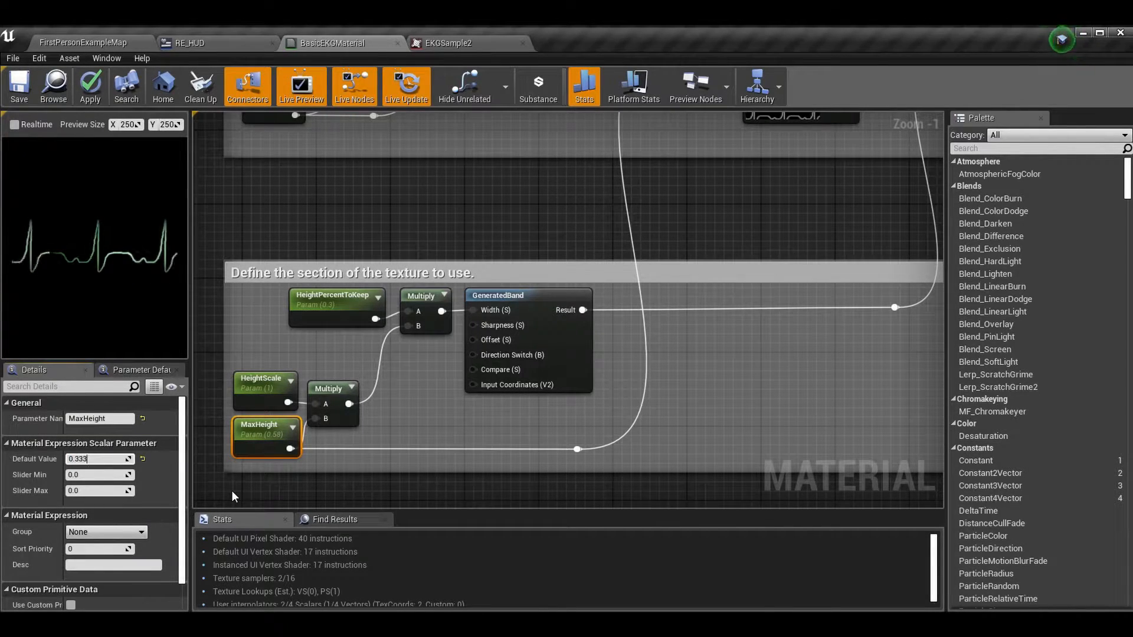
key(BackSpace)
key(Return)
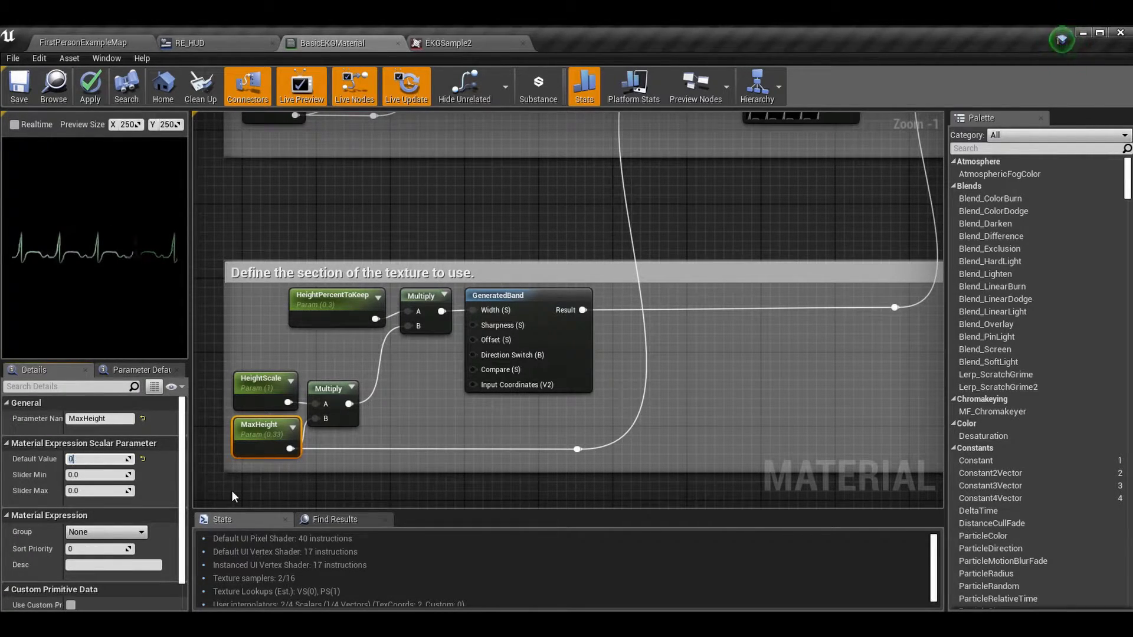
text(0.58)
key(Return)
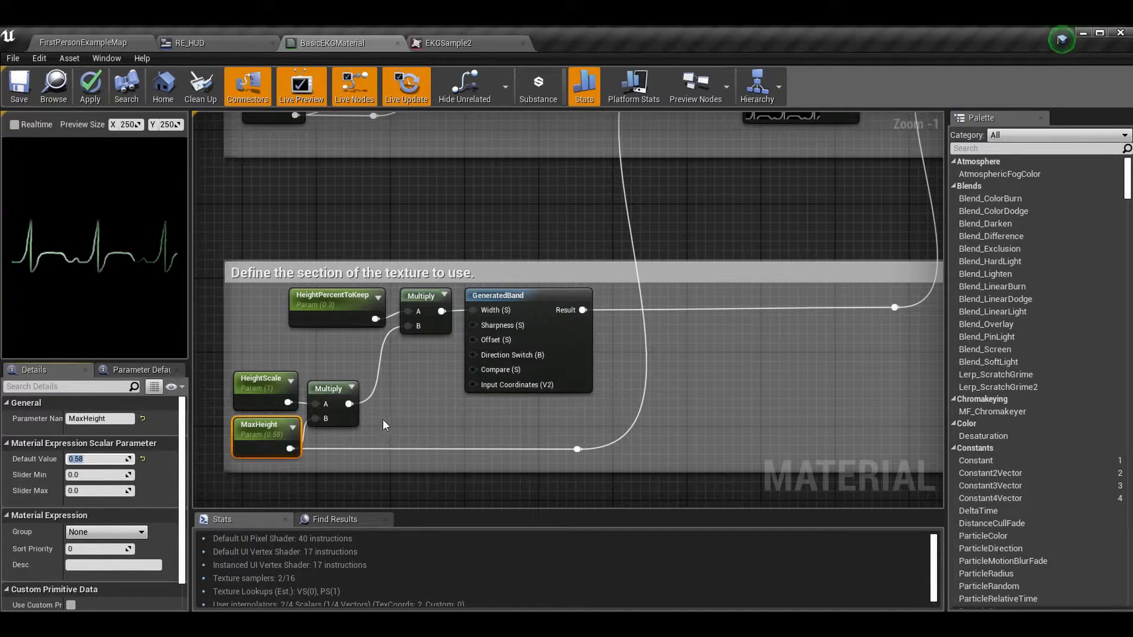
Step: Try a default value of 0.8 for the HeightPercentToKeep parameter and restore it to 0.3
click(256, 389)
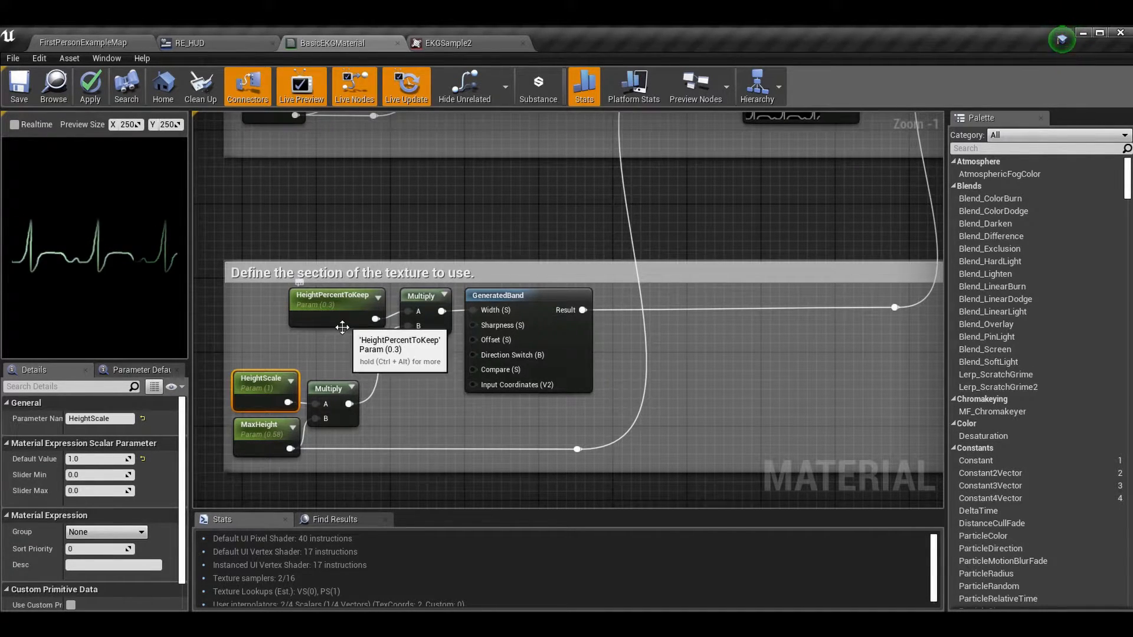
click(360, 316)
click(94, 459)
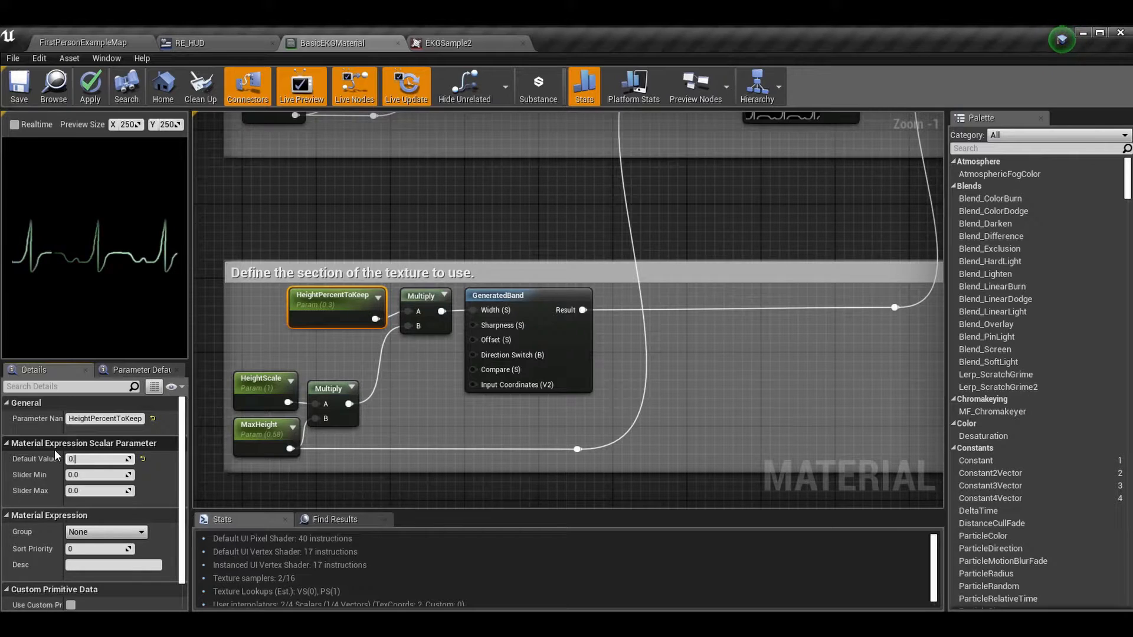
key(Return)
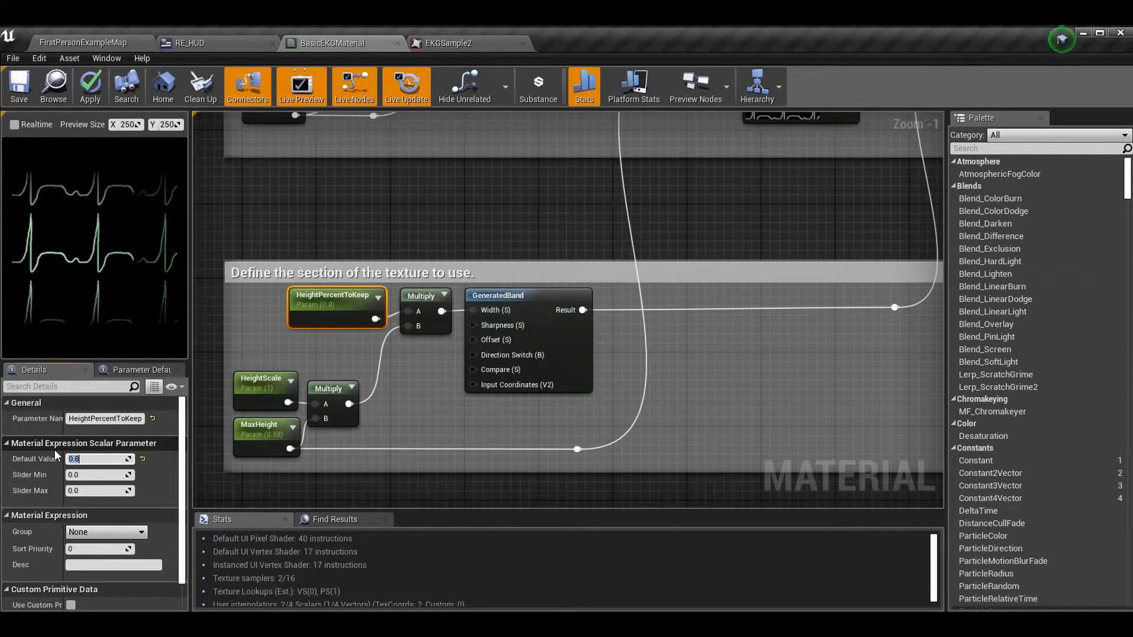
text(0.3)
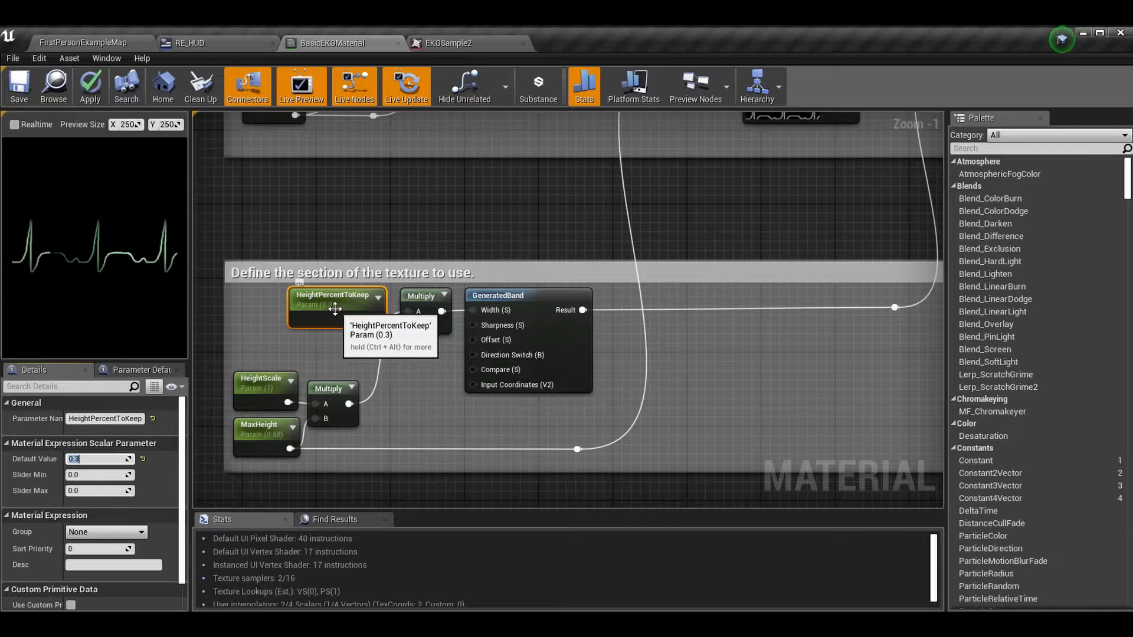
Step: Examine how HeightPercentToKeep, HeightScale and MaxHeight are multiplied together to feed the Width input of GeneratedBand
scroll(420, 374, down, 2)
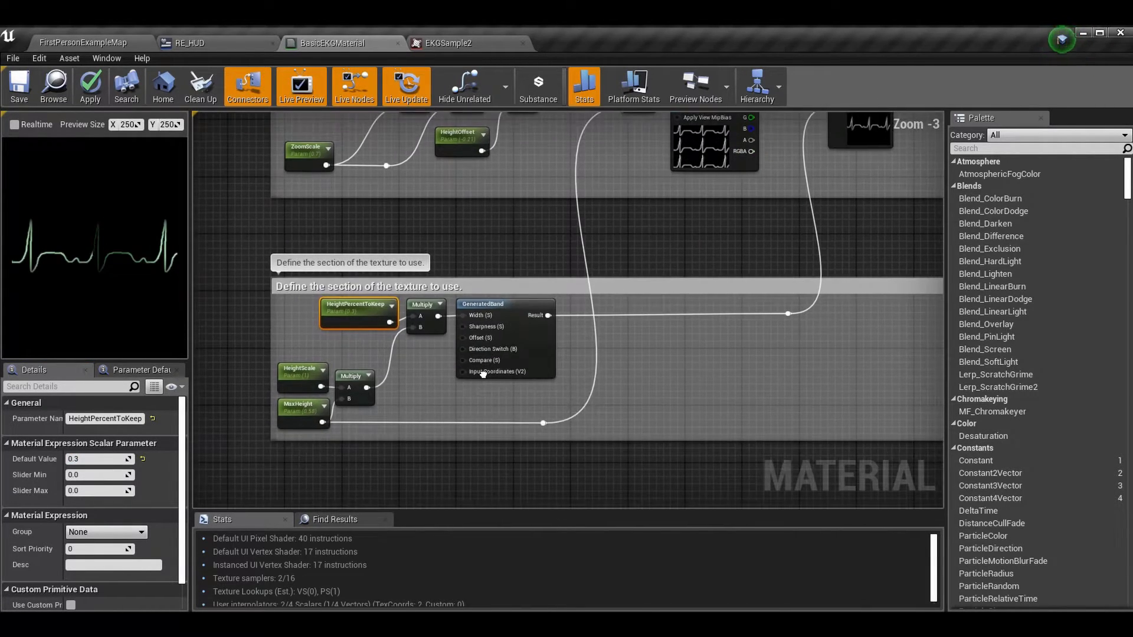
right_drag(483, 374, 443, 419)
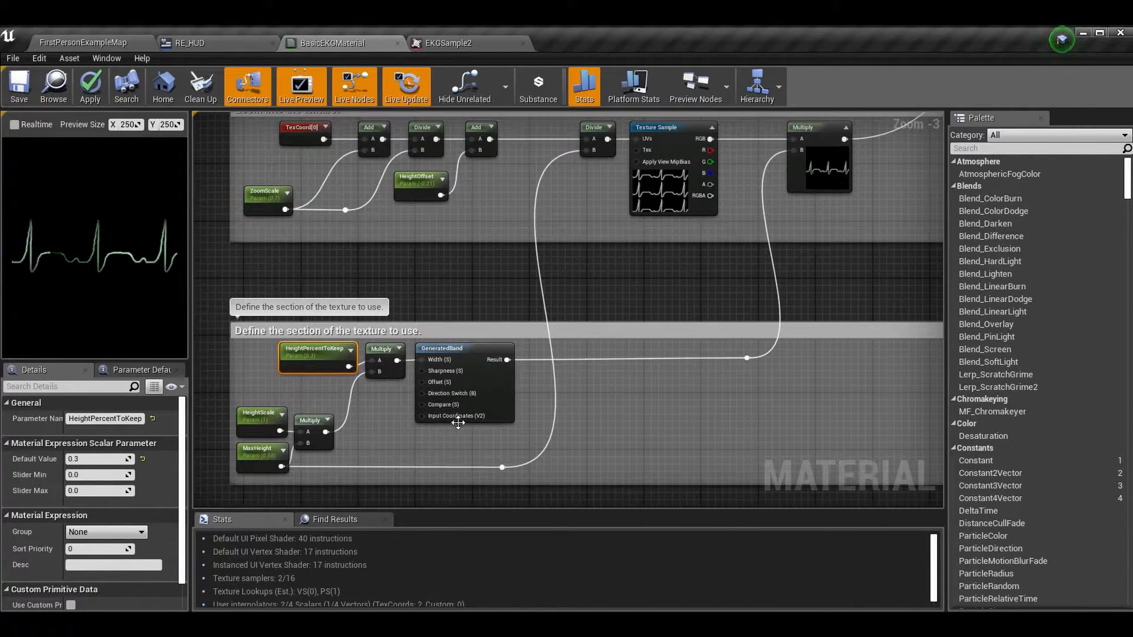
scroll(477, 380, up, 2)
right_drag(480, 377, 539, 379)
scroll(547, 342, up, 1)
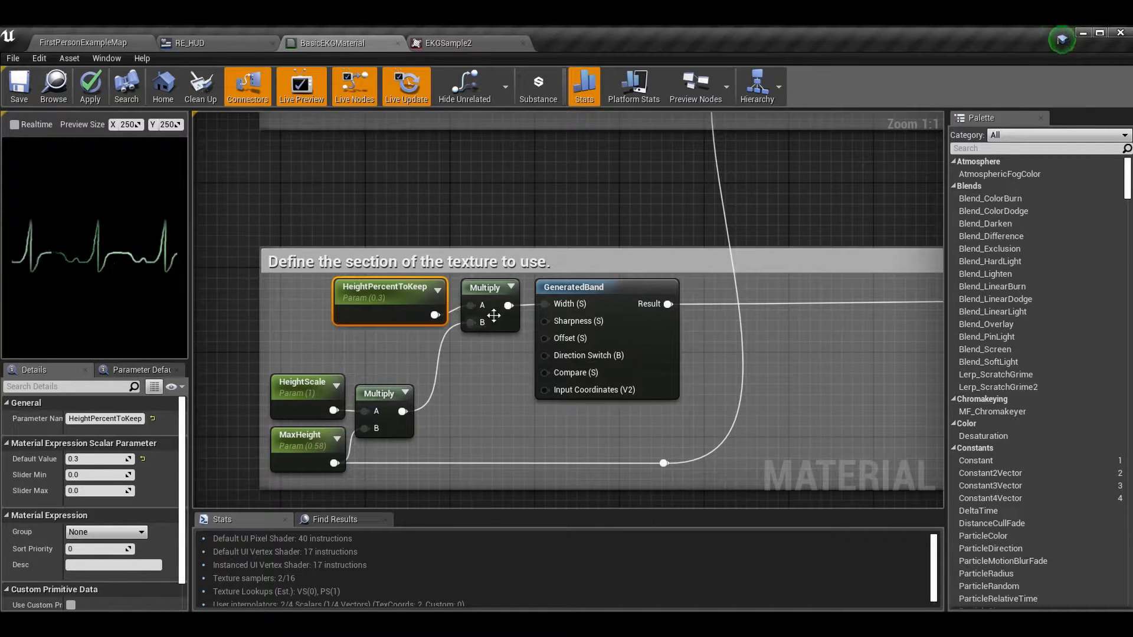
click(488, 319)
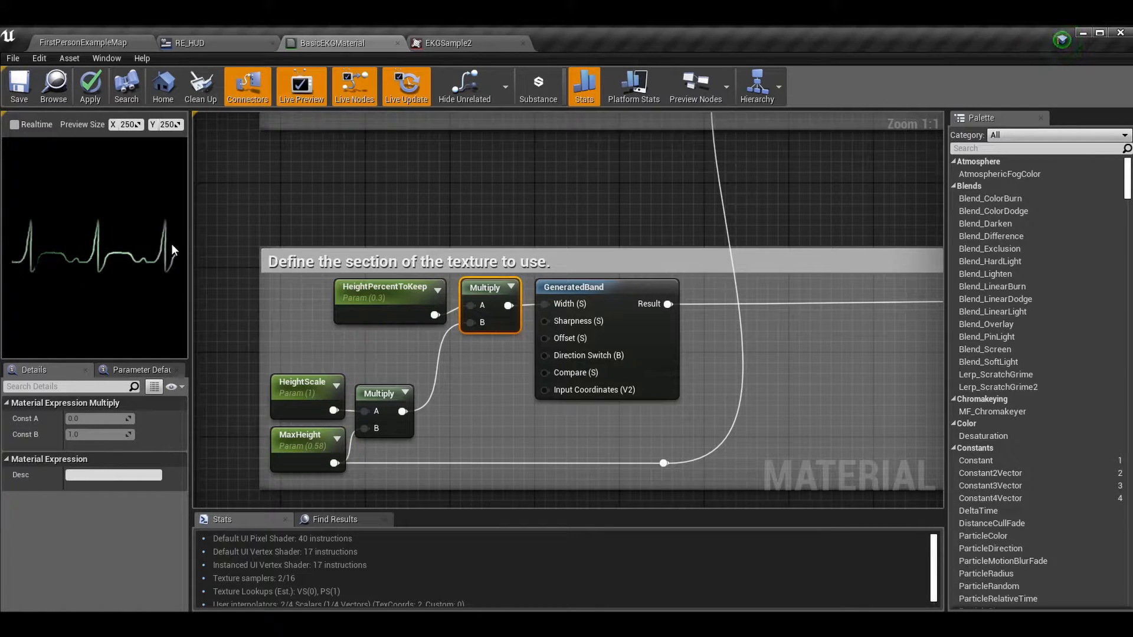
right_drag(612, 293, 573, 3)
scroll(596, 331, down, 1)
scroll(500, 460, down, 1)
right_drag(545, 343, 561, 5)
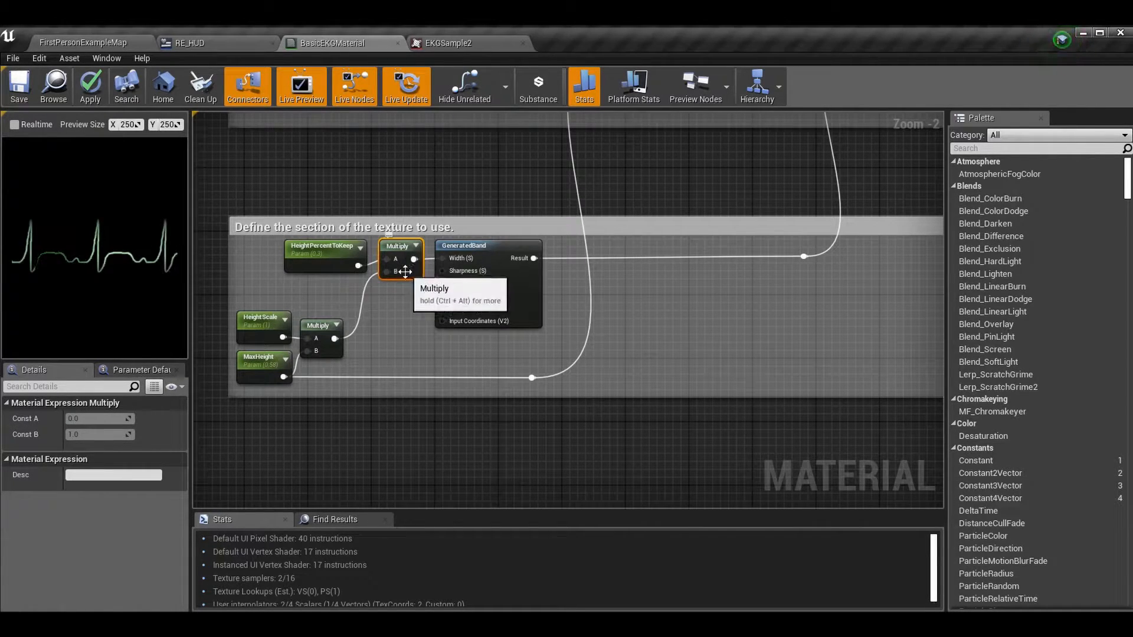
Step: Try feeding HeightPercentToKeep directly into GeneratedBand's Width input, and reconnect the Multiply node's output to it
mouse_move(458, 263)
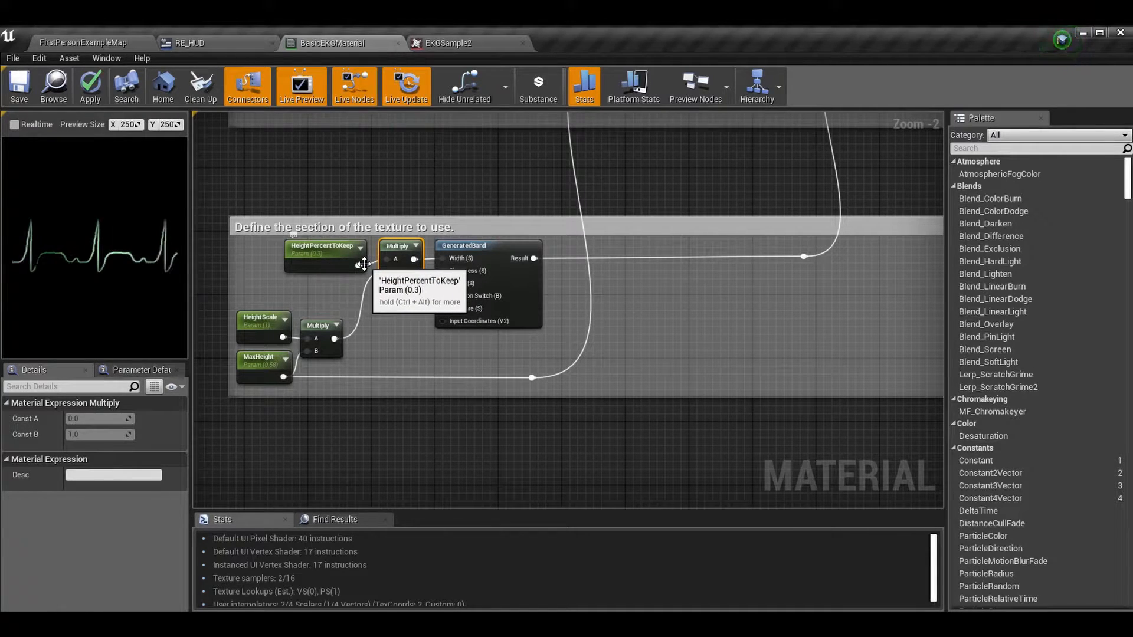
drag(359, 265, 456, 256)
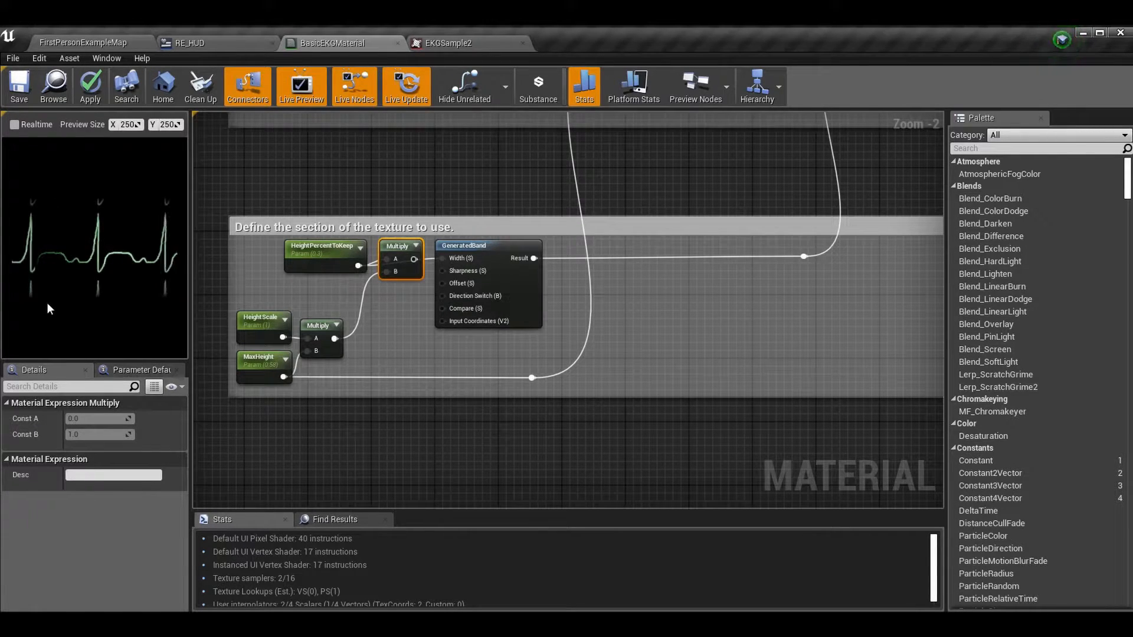
drag(413, 260, 454, 259)
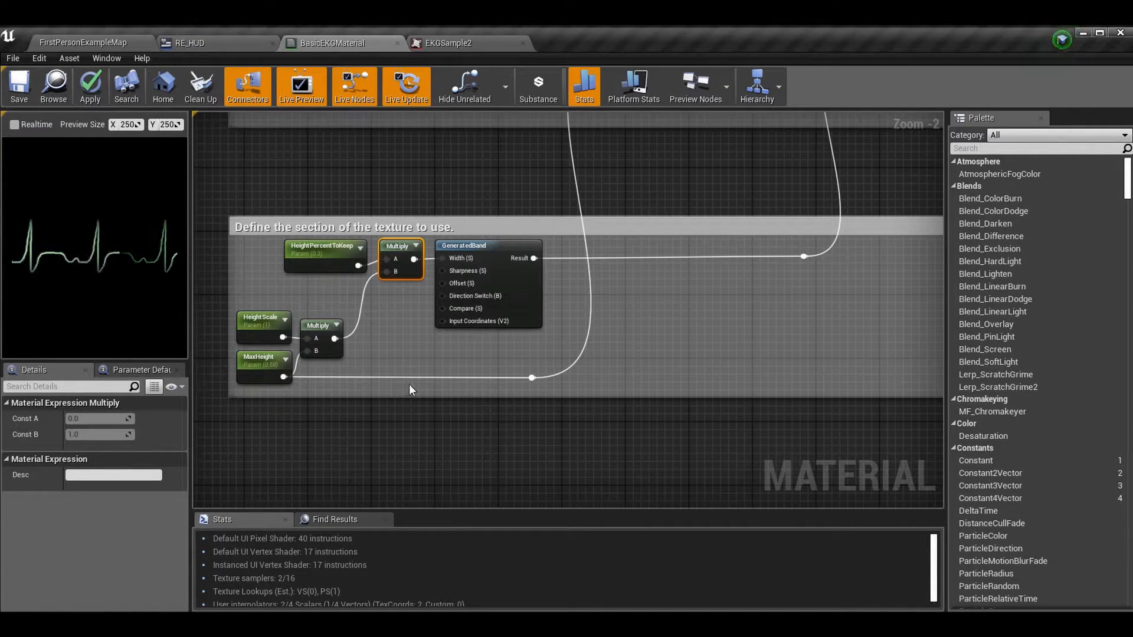
Step: Try a smaller default value for the ZoomScale parameter in the "Zoom into the texture" group and restore it to 0.7
right_drag(674, 267, 678, 356)
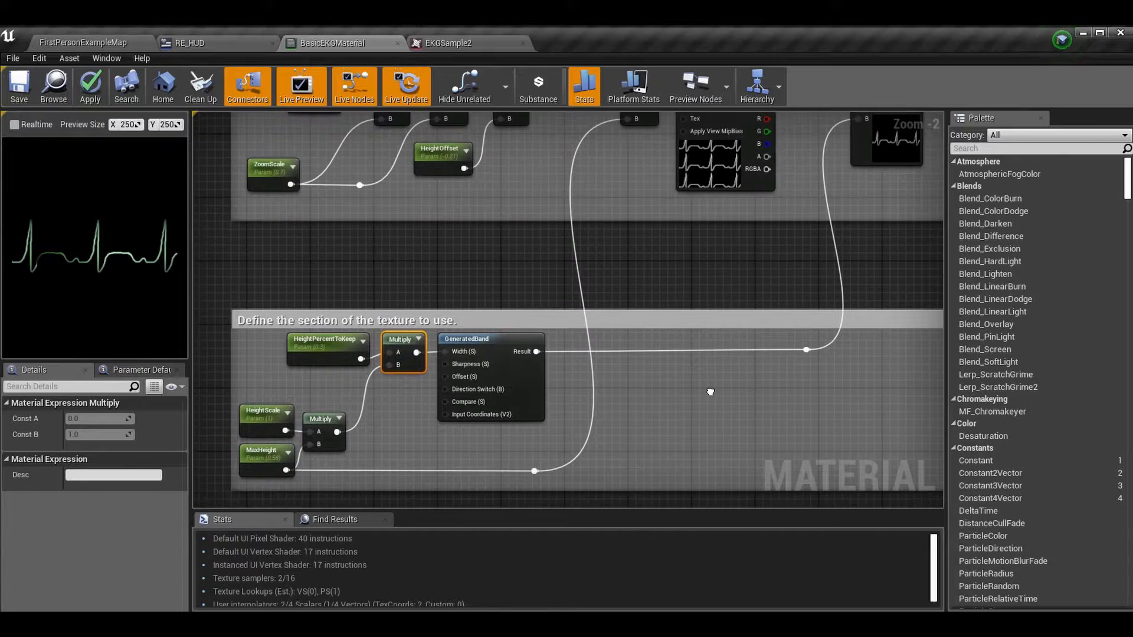
scroll(710, 391, down, 1)
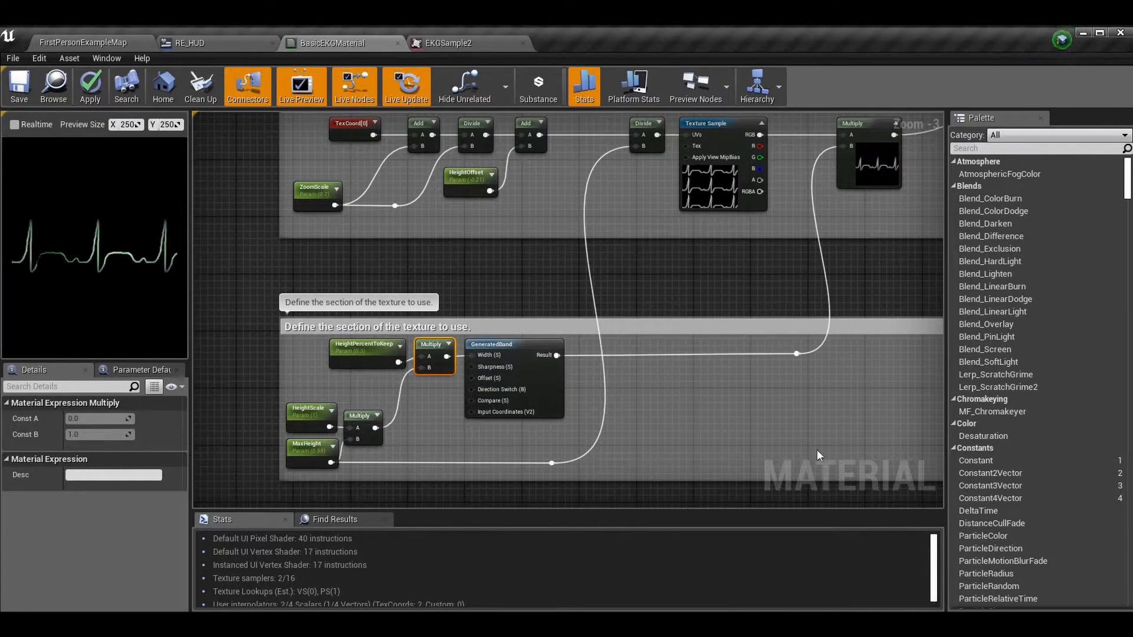
right_drag(871, 254, 836, 296)
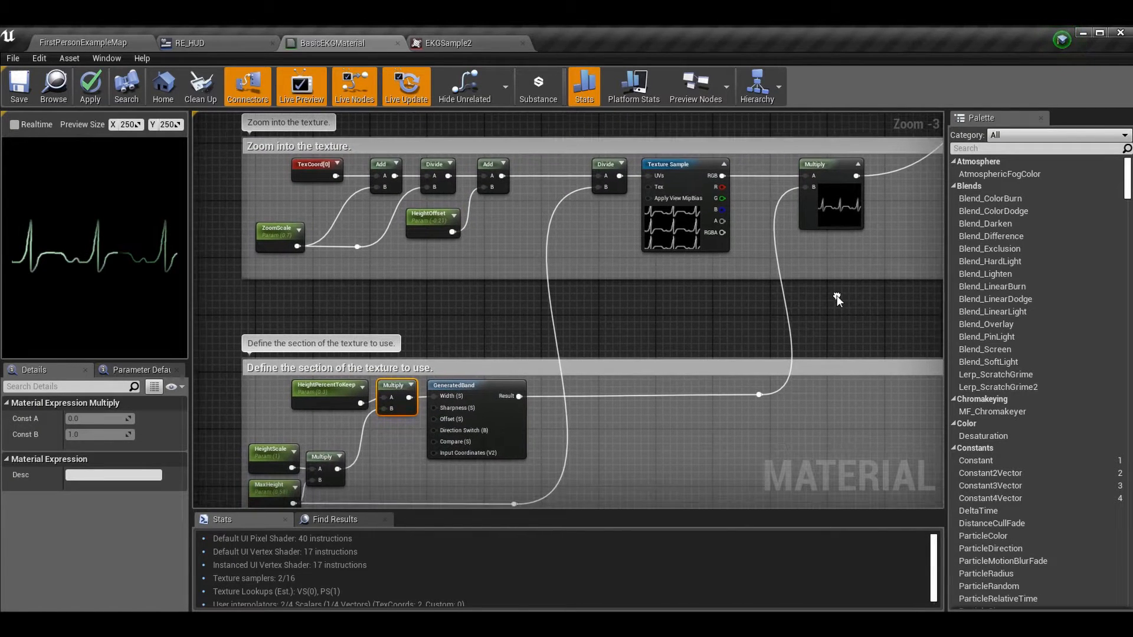
right_drag(561, 402, 563, 412)
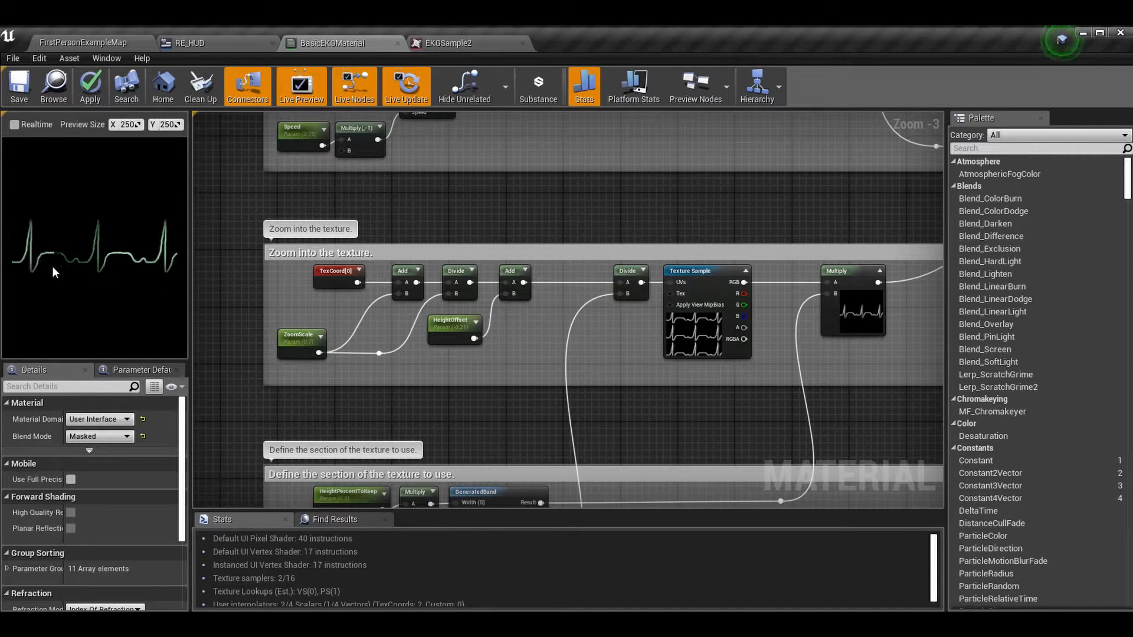
click(295, 345)
click(116, 460)
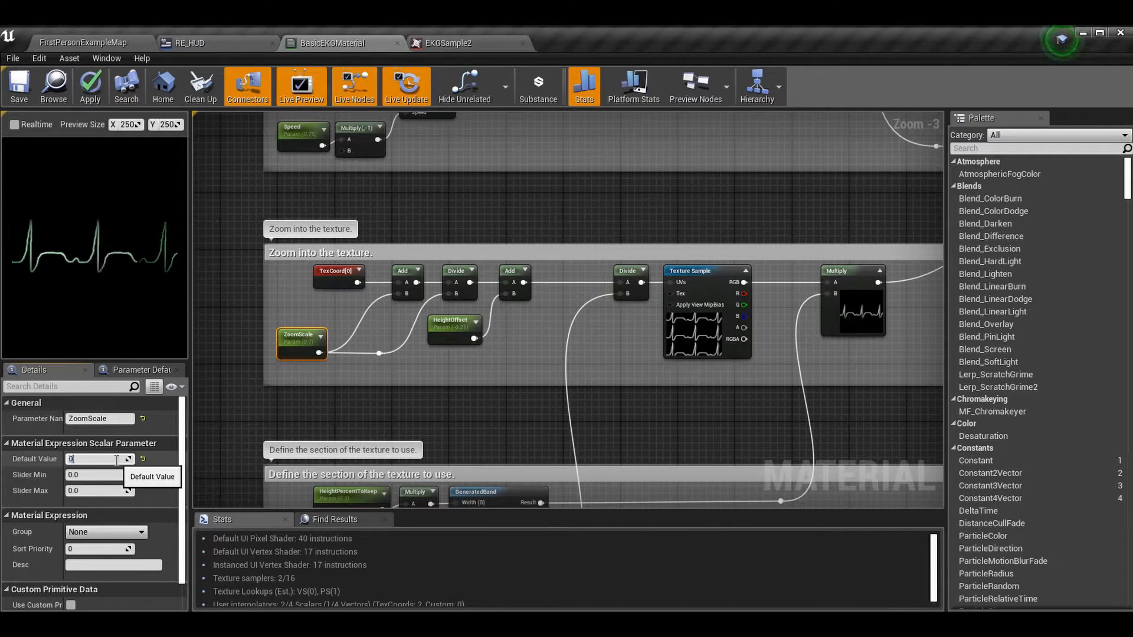
key(Return)
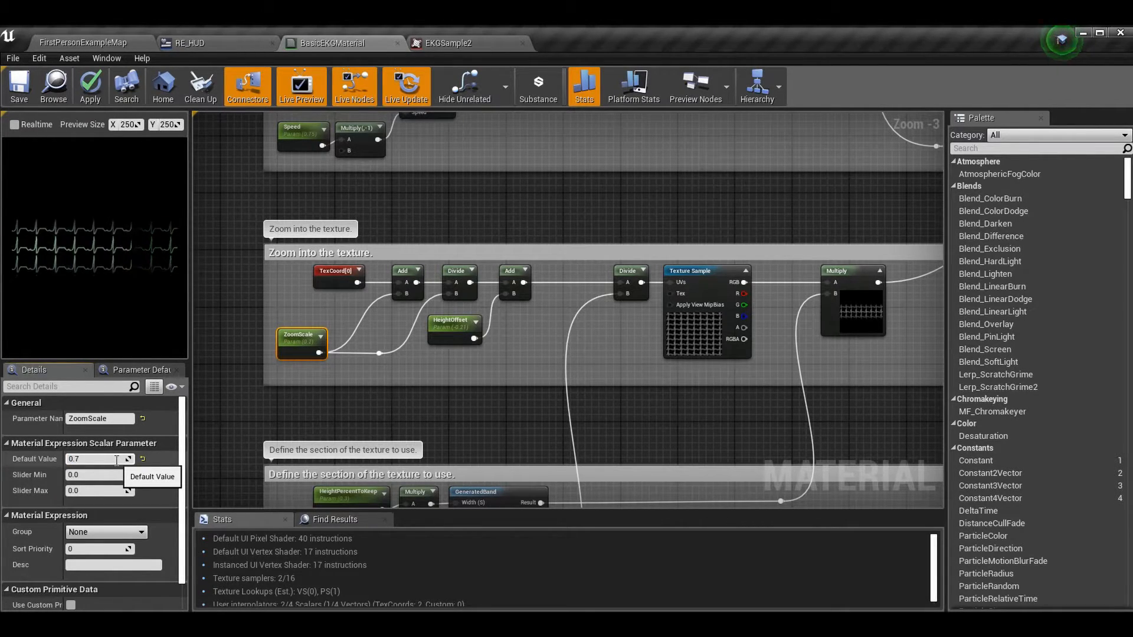
click(116, 459)
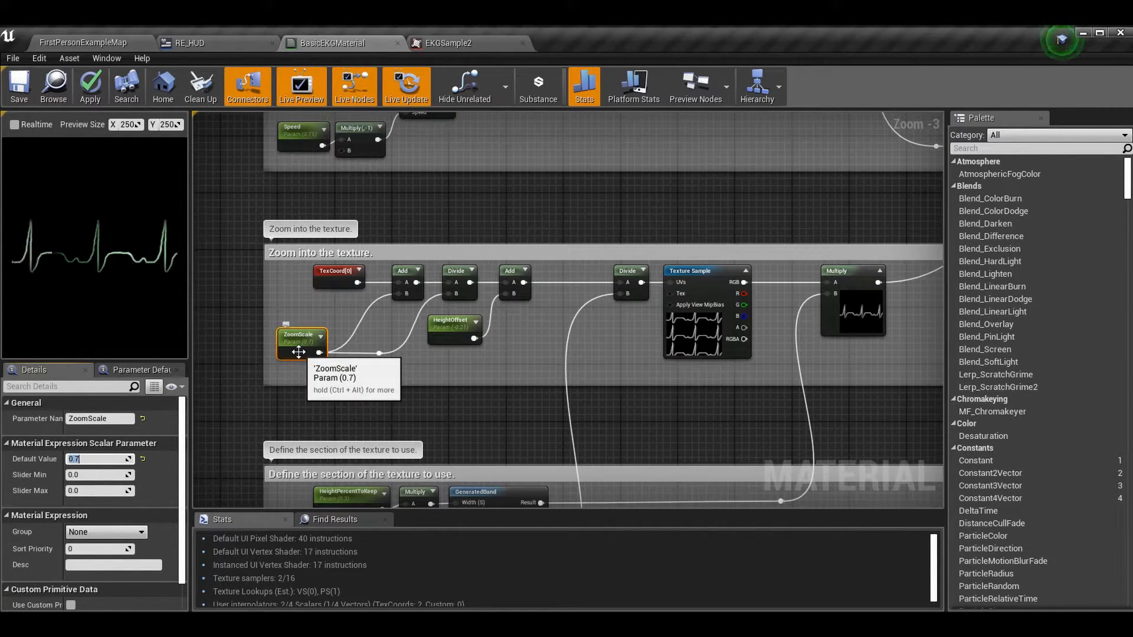
Step: Examine the parameter nodes in the "Zoom into the texture" and "Define the section of the texture to use" groups
scroll(649, 387, down, 2)
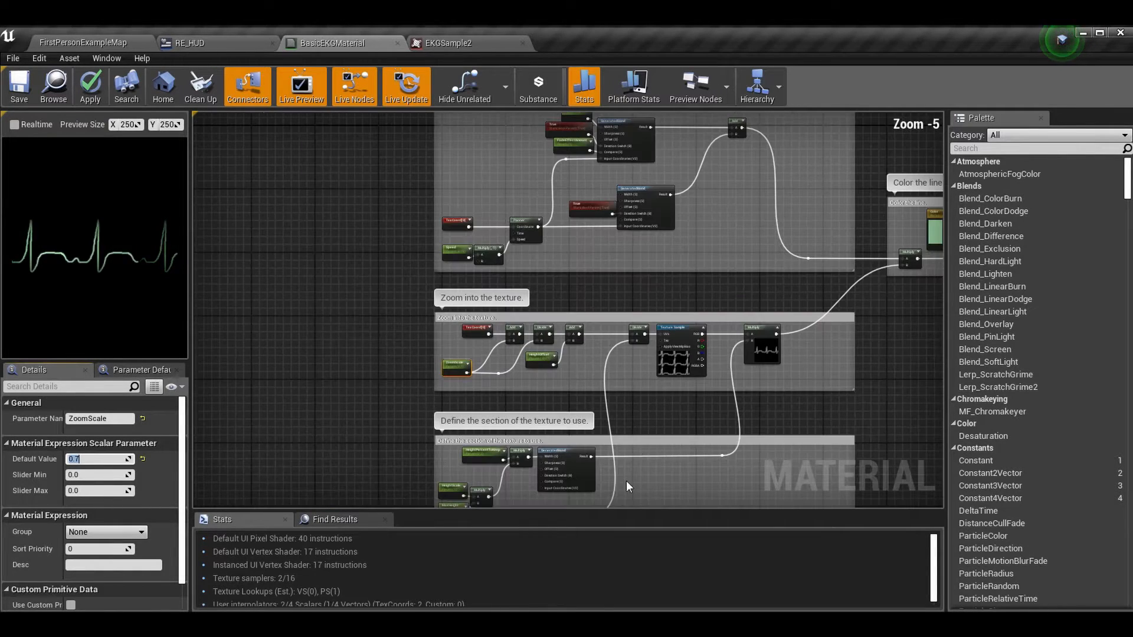
right_drag(630, 478, 608, 336)
scroll(556, 331, up, 2)
right_drag(344, 173, 348, 353)
scroll(342, 349, up, 1)
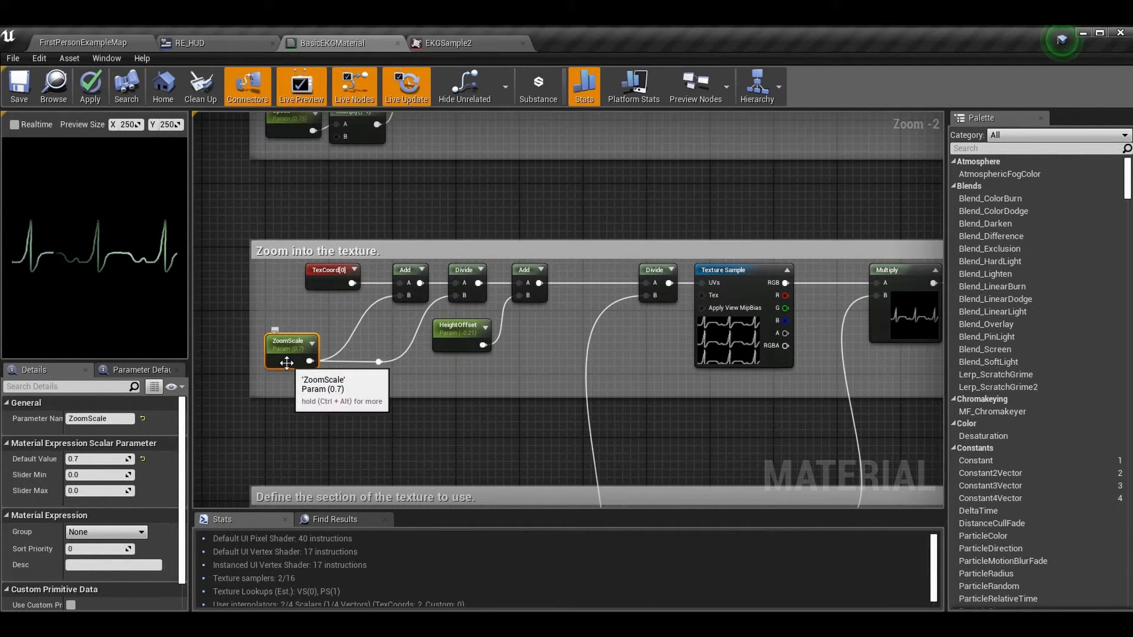
right_drag(391, 342, 412, 132)
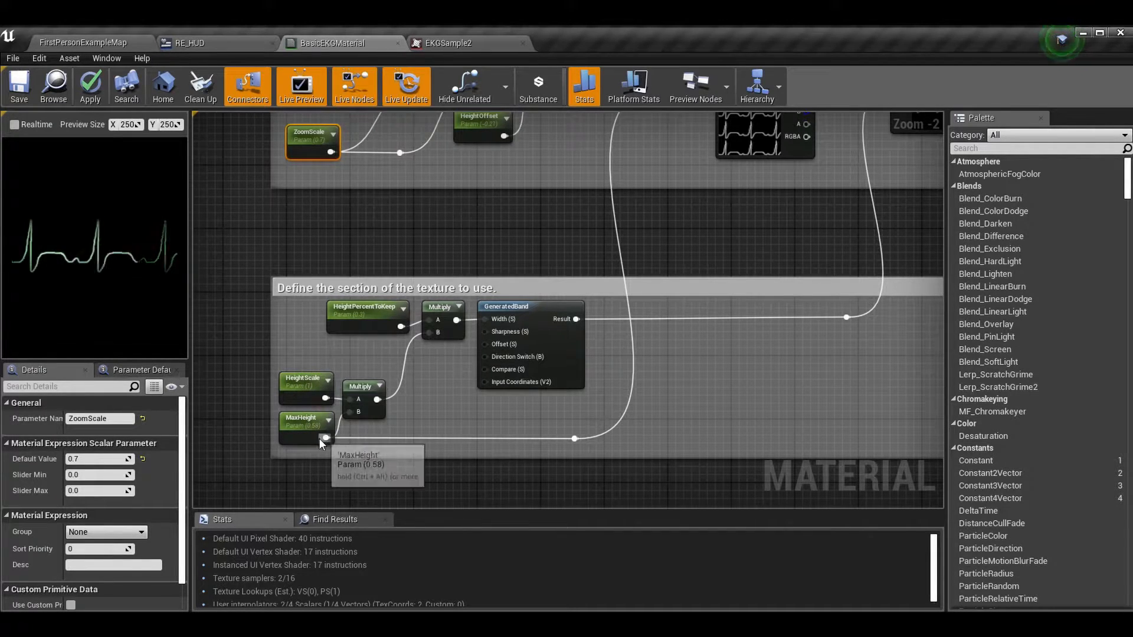
right_drag(453, 374, 425, 527)
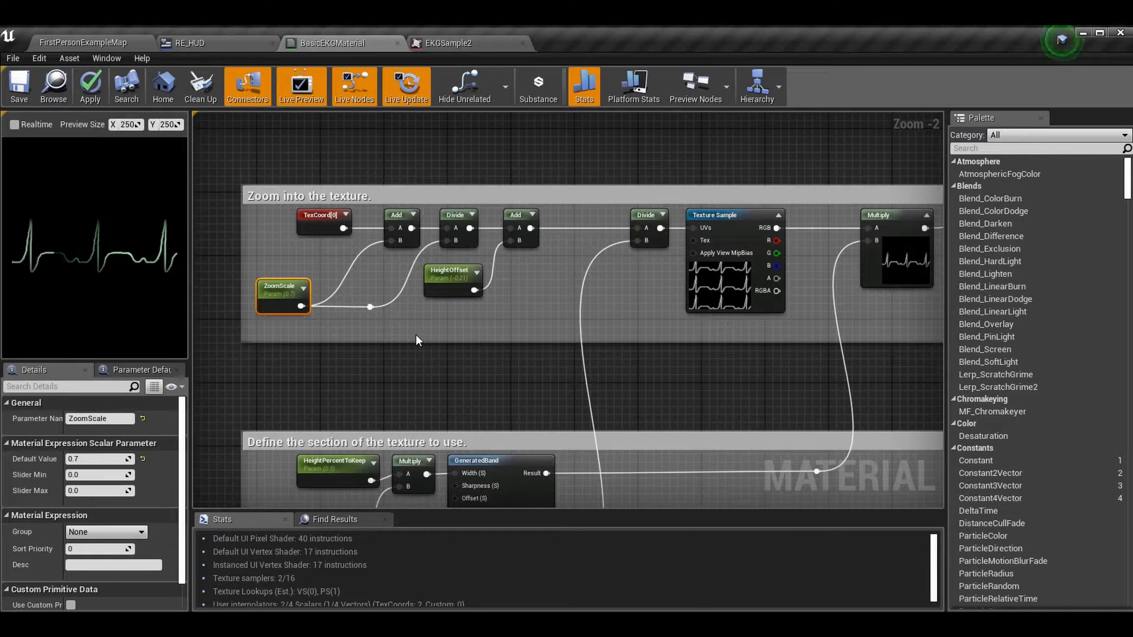
Step: Look up the ScalarParameter node by searching the available material nodes for "scalar", without adding it
right_click(417, 338)
text(scl)
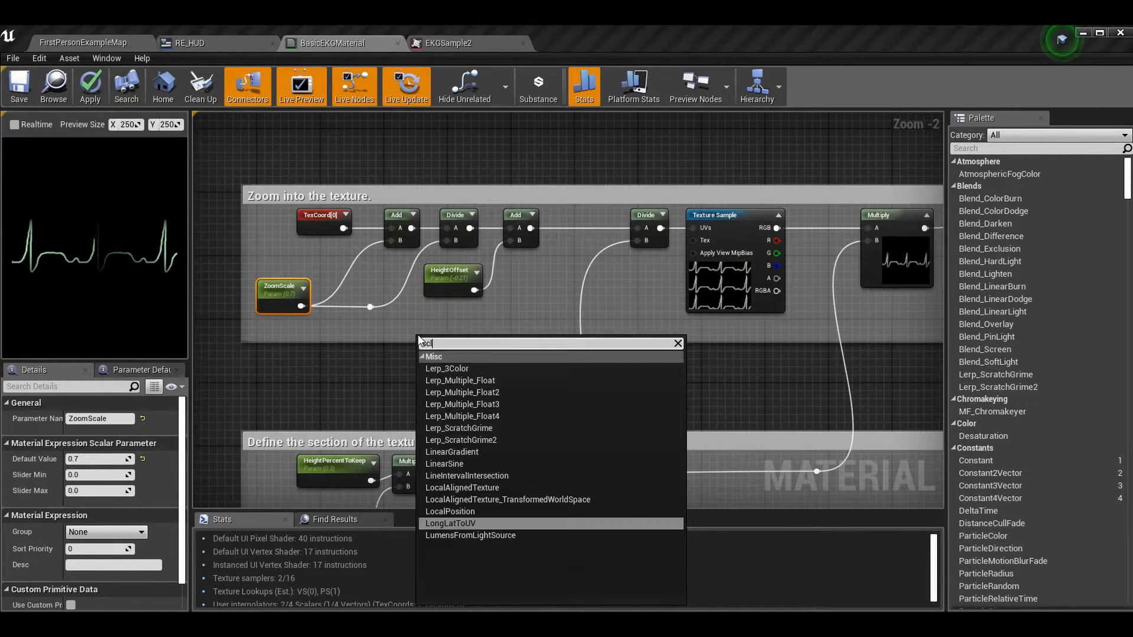
key(BackSpace)
text(alar)
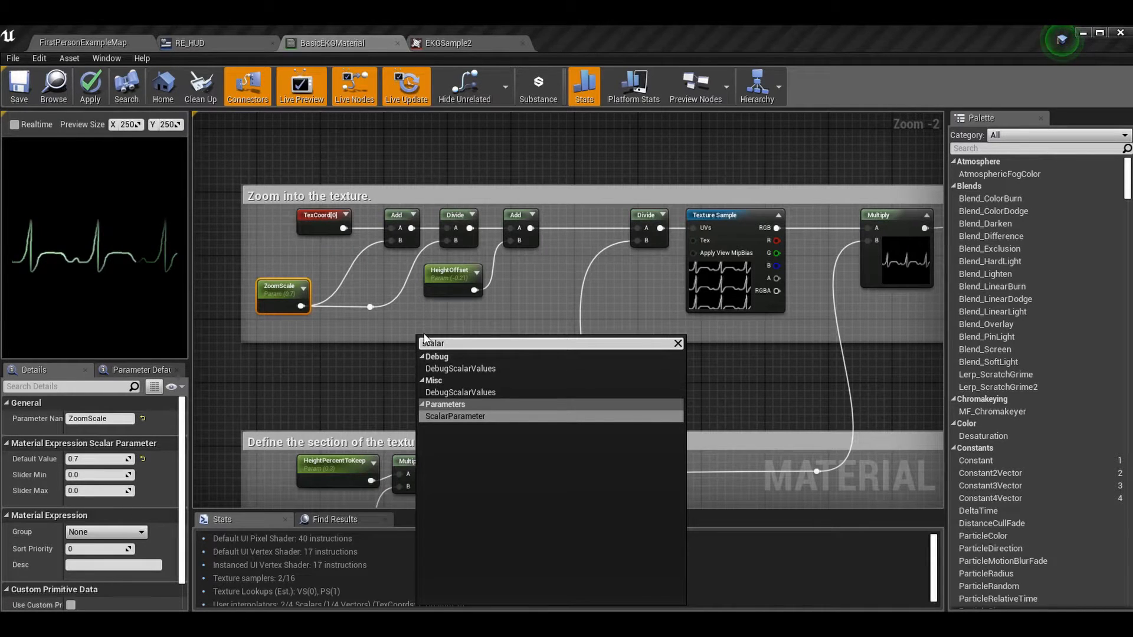
click(376, 373)
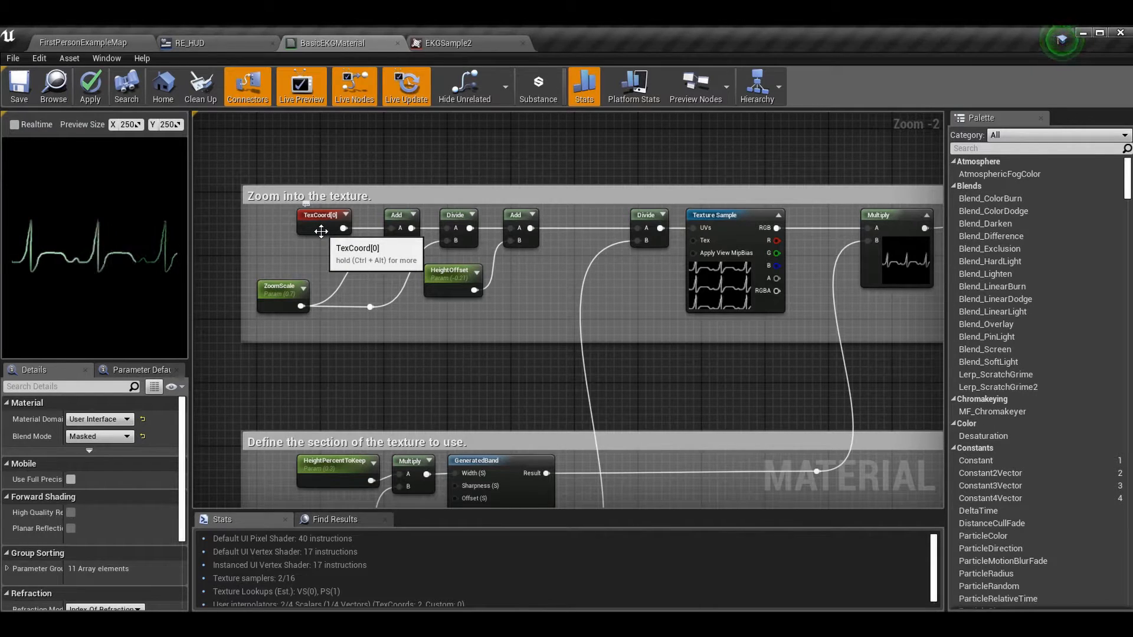
Step: Try adding a WorldPosition node between the "Zoom into the texture" and "Define the section of the texture to use" groups, and remove it
right_click(408, 359)
text(world)
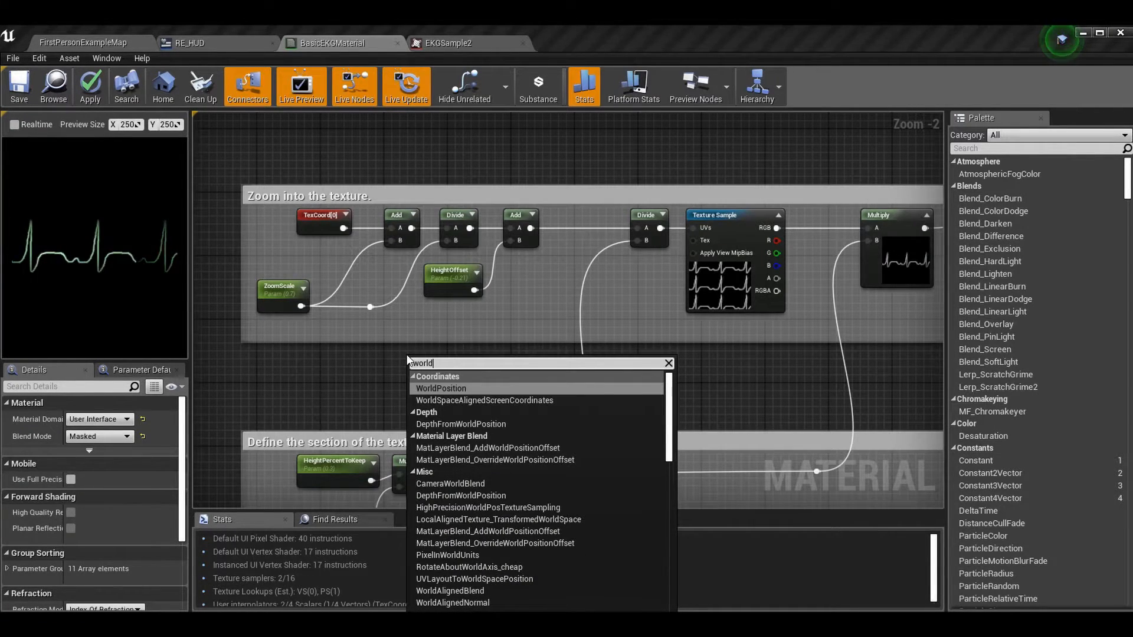
key(Return)
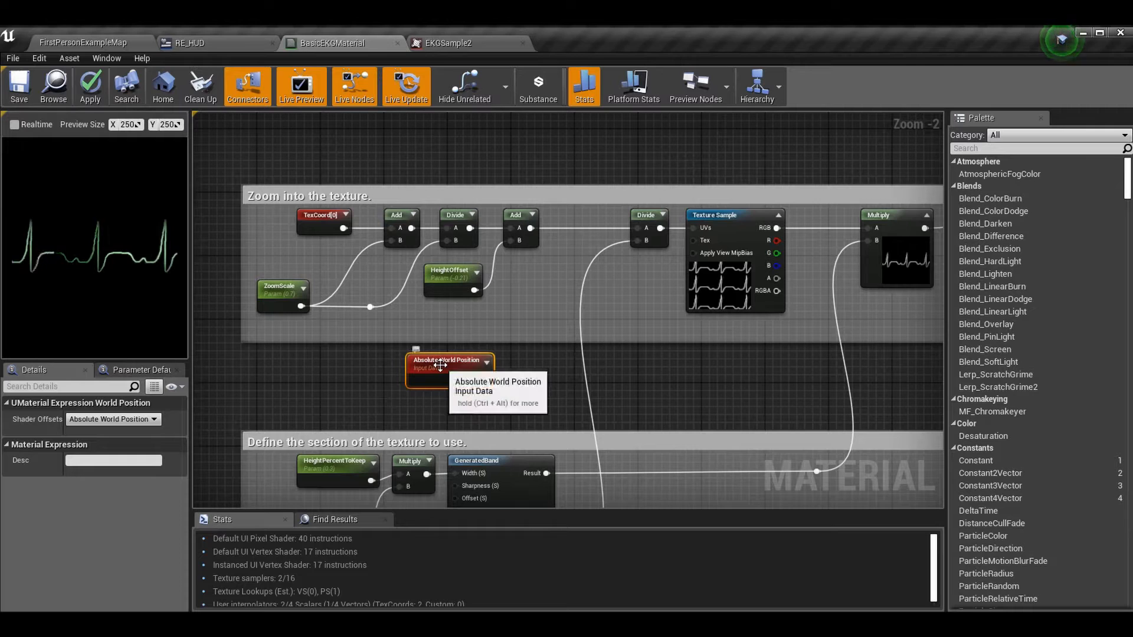
click(233, 420)
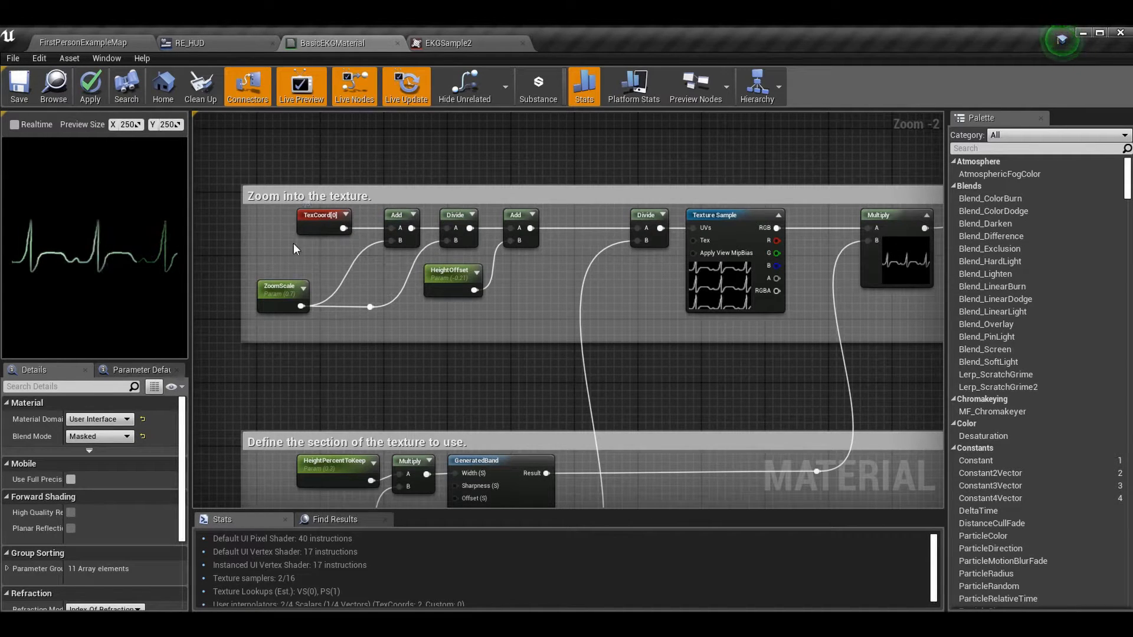
Step: Try adding a second TextureCoordinate node below the "Zoom into the texture" group, and delete it
click(324, 235)
click(464, 372)
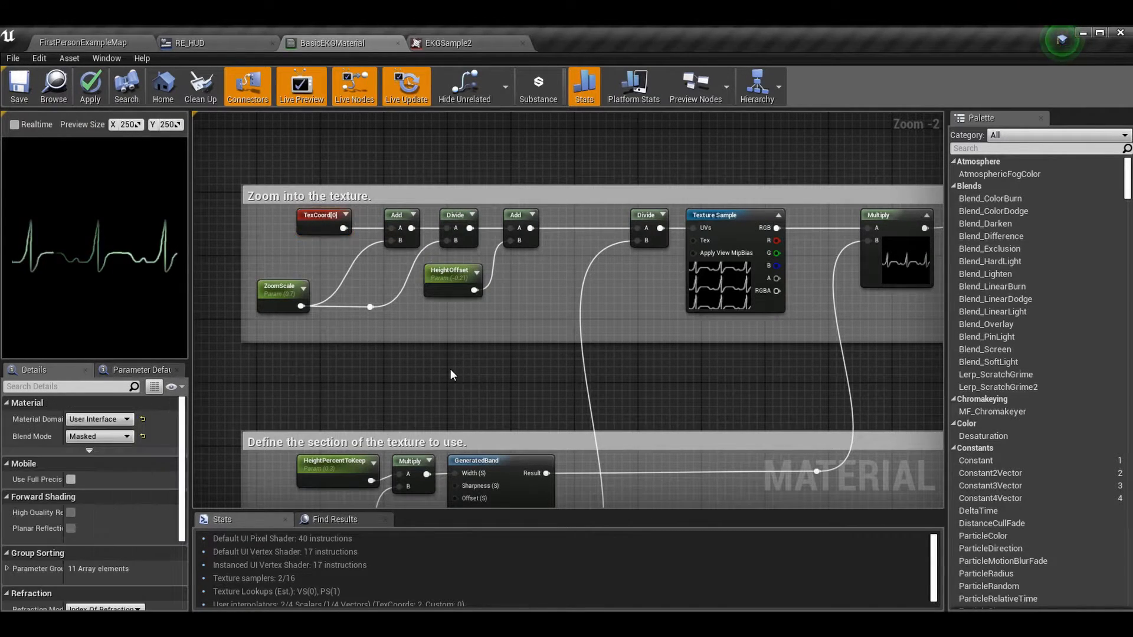
right_click(452, 372)
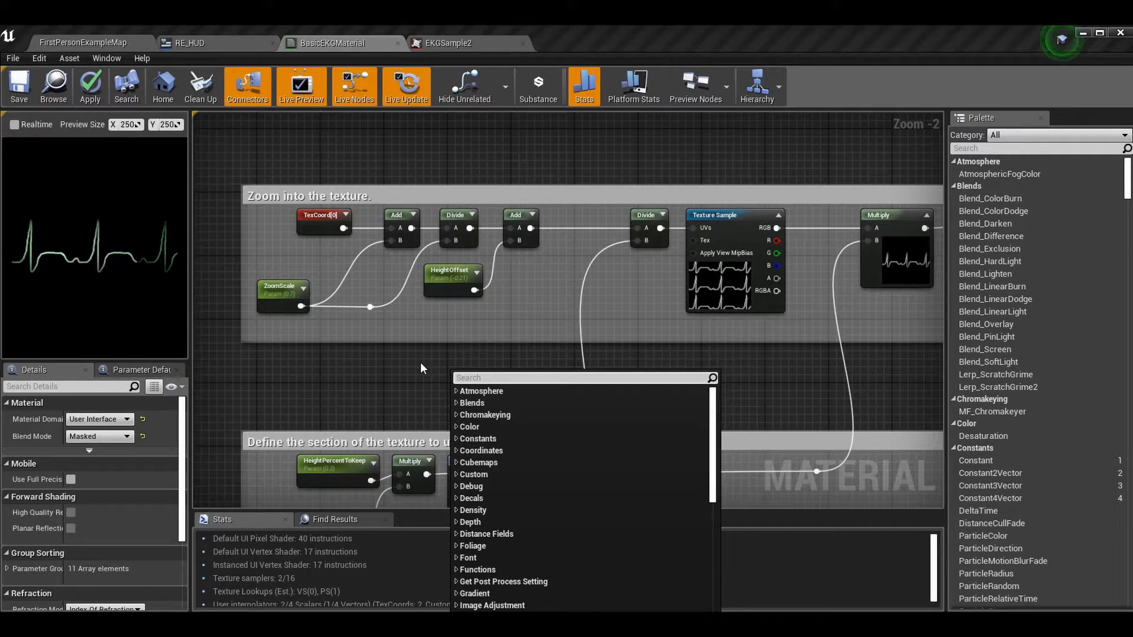
text(tex)
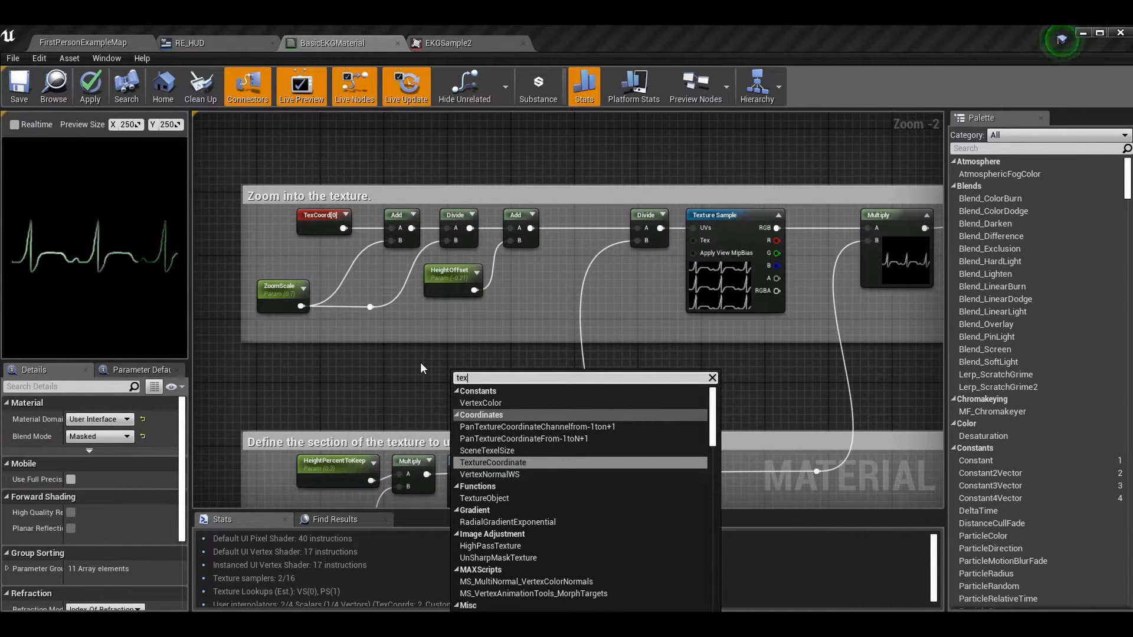
key(Return)
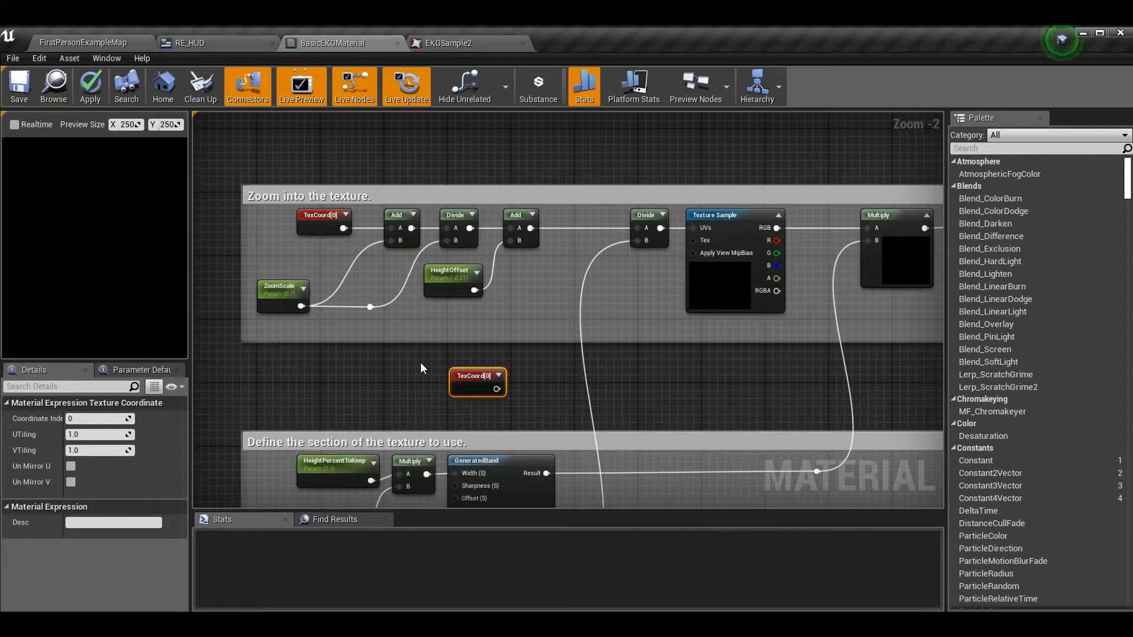
key(Delete)
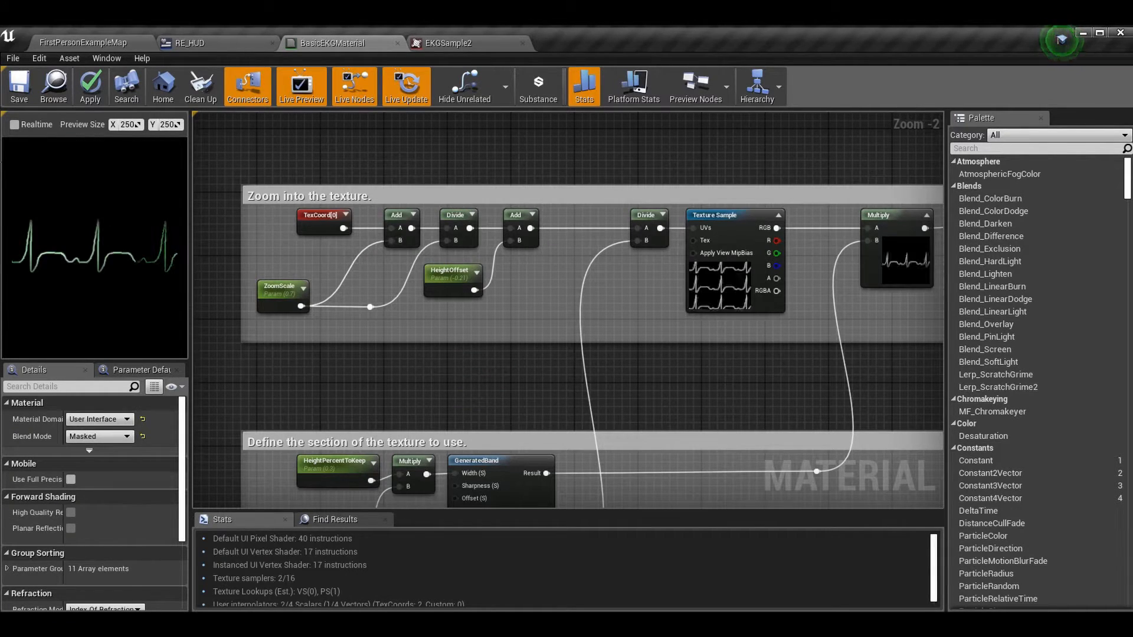
Step: Examine the Add, Divide and HeightOffset nodes and their connections in the "Zoom into the texture" group
mouse_move(370, 331)
mouse_down()
mouse_move(576, 256)
mouse_move(585, 212)
mouse_move(568, 207)
mouse_up()
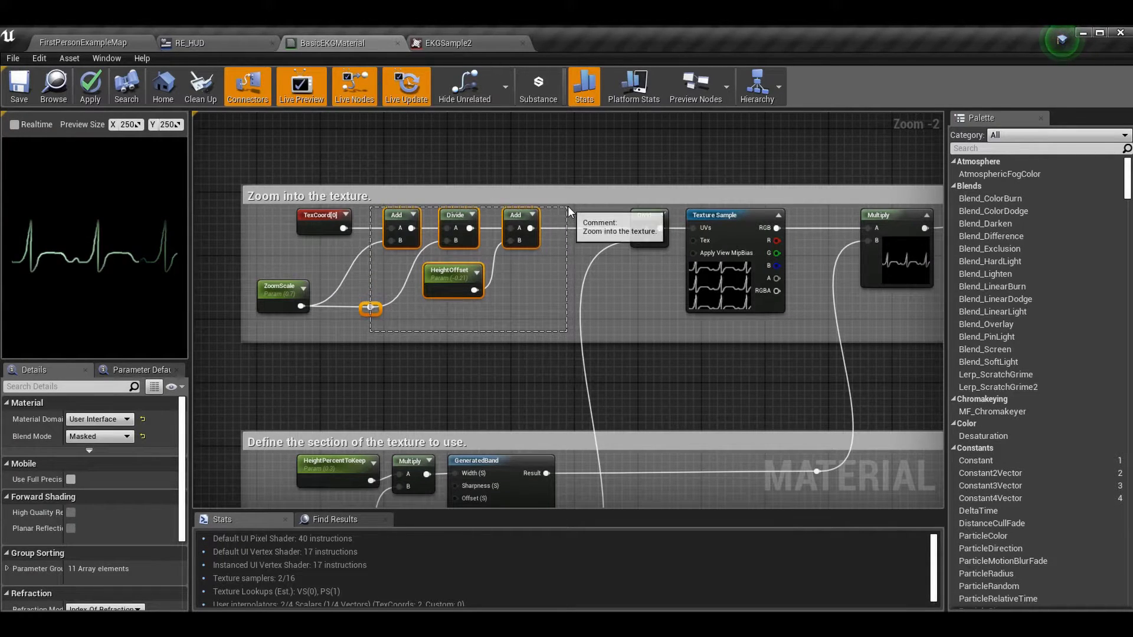
click(568, 178)
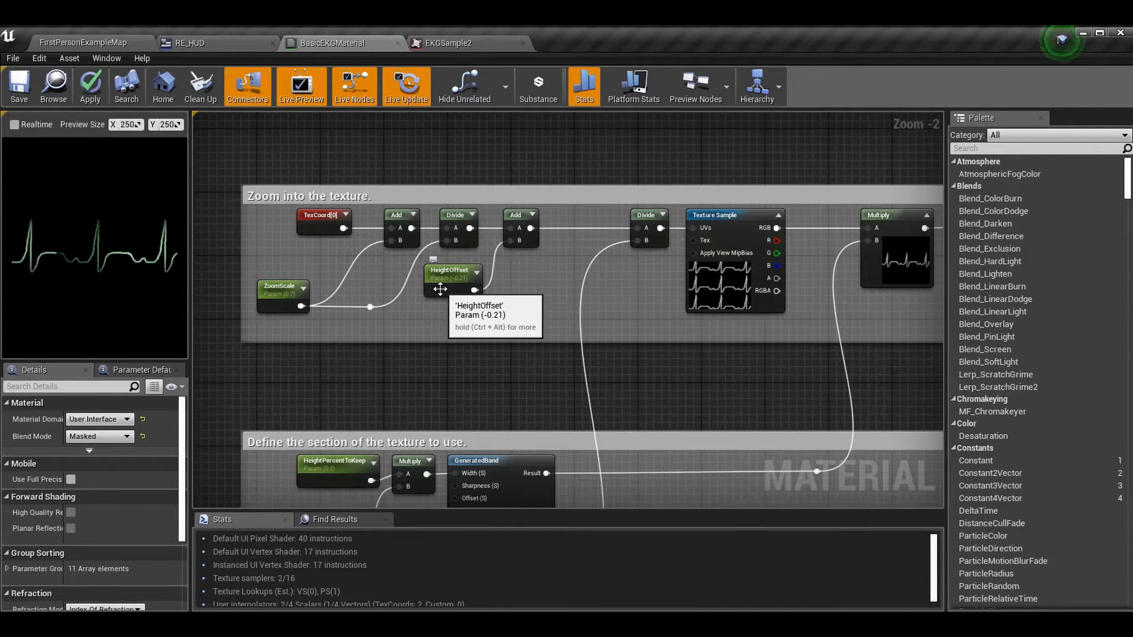
click(527, 237)
click(475, 278)
drag(475, 290, 520, 240)
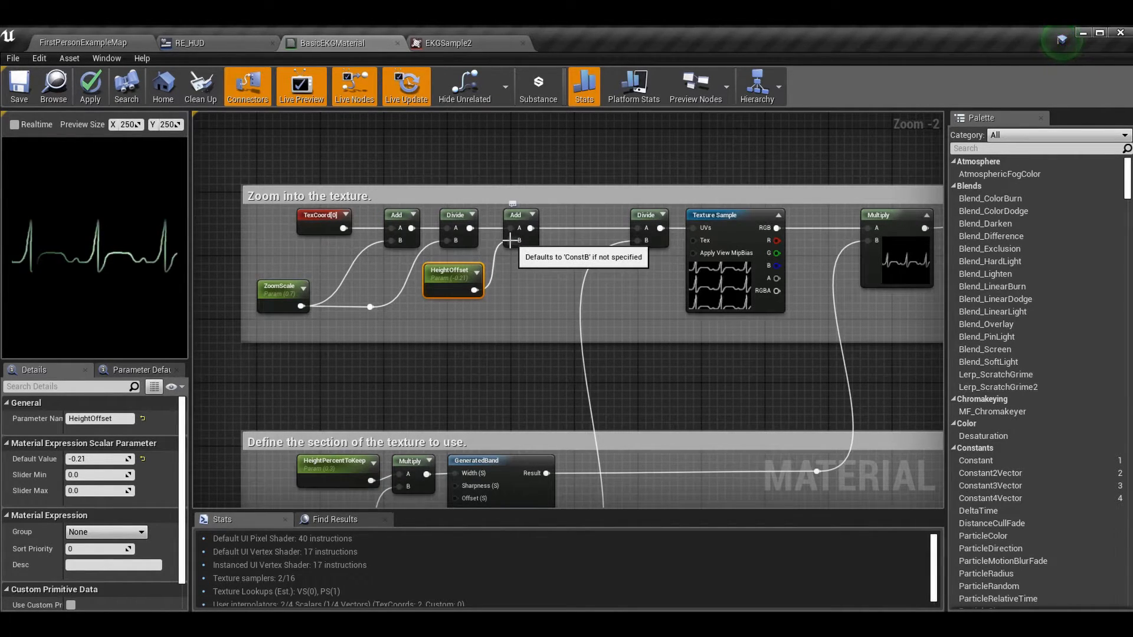
right_drag(336, 483, 302, 357)
right_drag(621, 370, 687, 488)
Step: Try replacing HeightOffset on the second Add node with a Const B of 0, and reconnect HeightOffset to the B input
alt+click(540, 233)
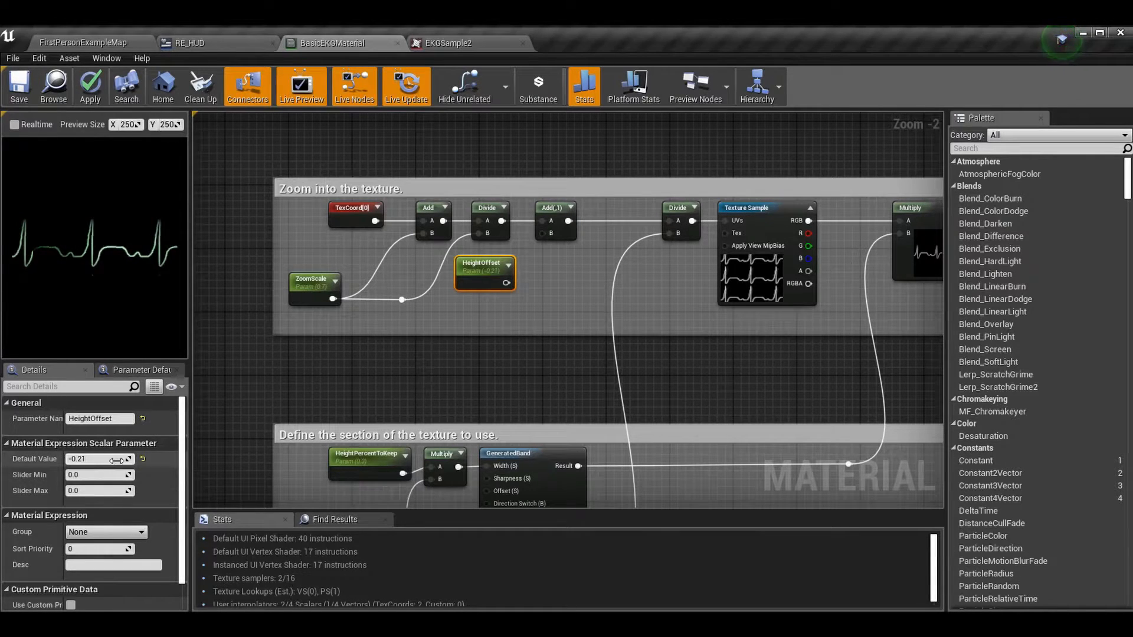
click(553, 241)
click(98, 434)
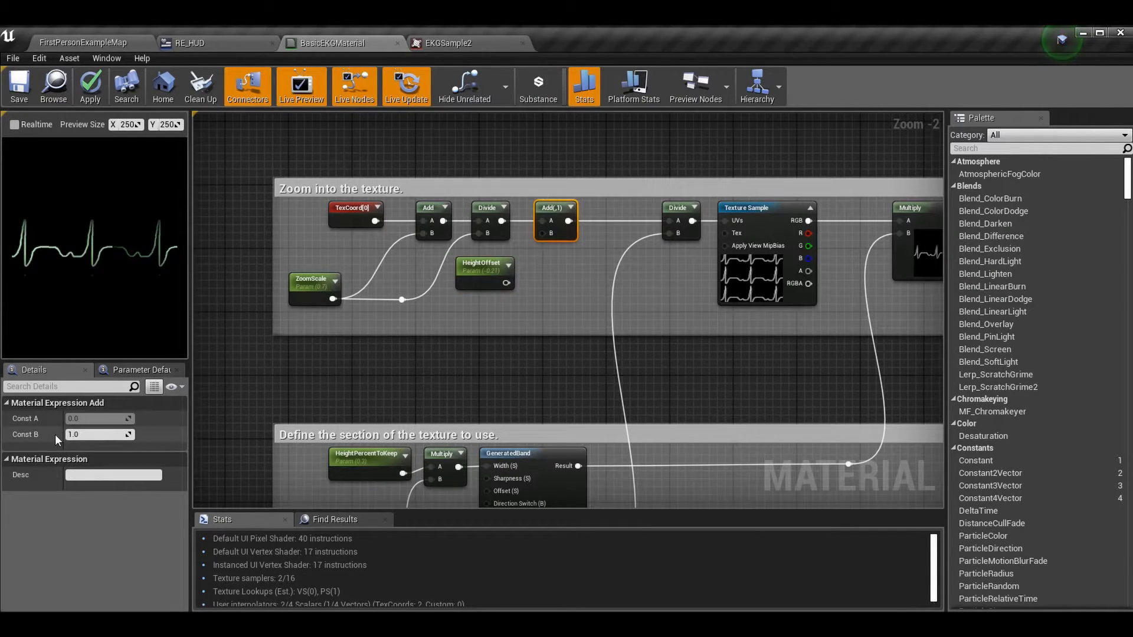
text(0)
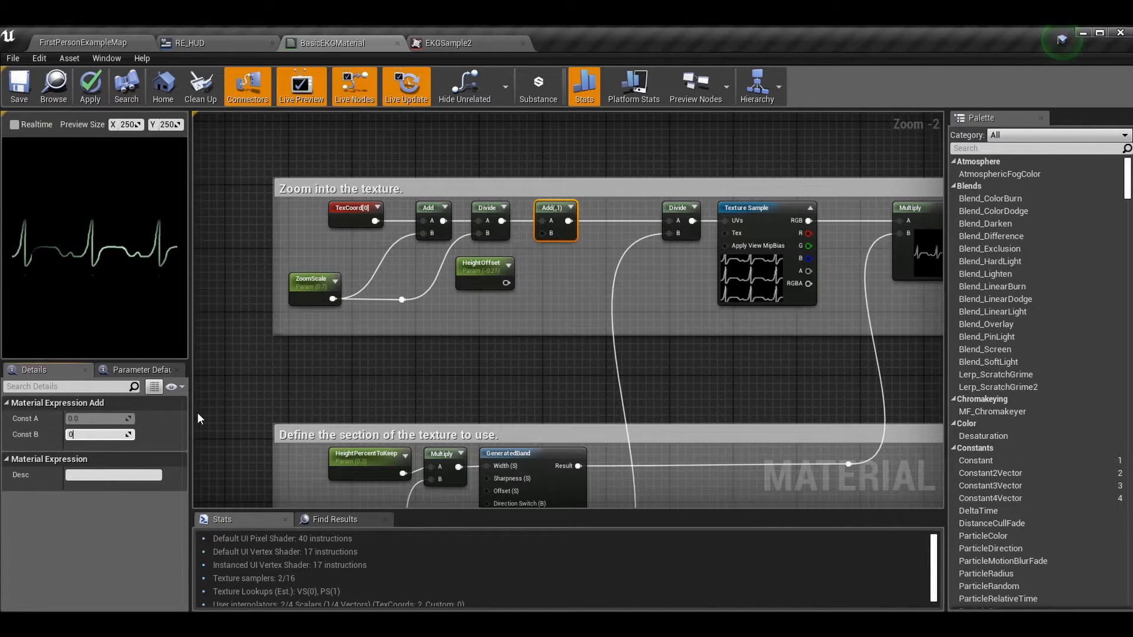
key(Return)
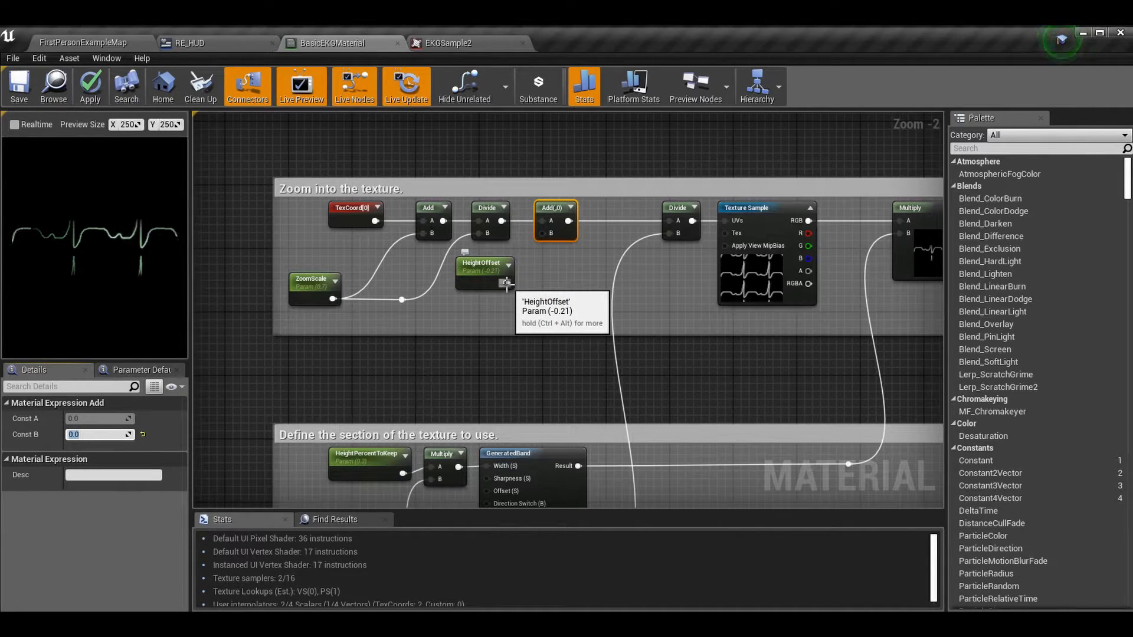
drag(505, 284, 542, 234)
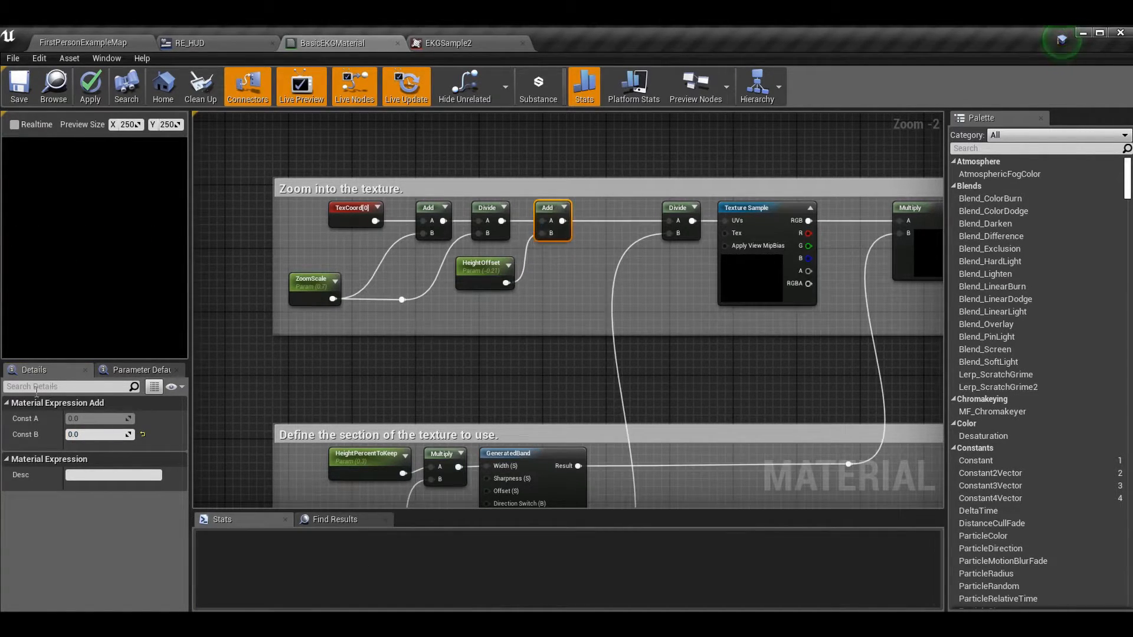
click(655, 293)
Step: Try a default value of 1 for the MaxHeight parameter feeding the Divide node, and restore it to 0.58
scroll(547, 214, down, 1)
right_drag(655, 293, 602, 192)
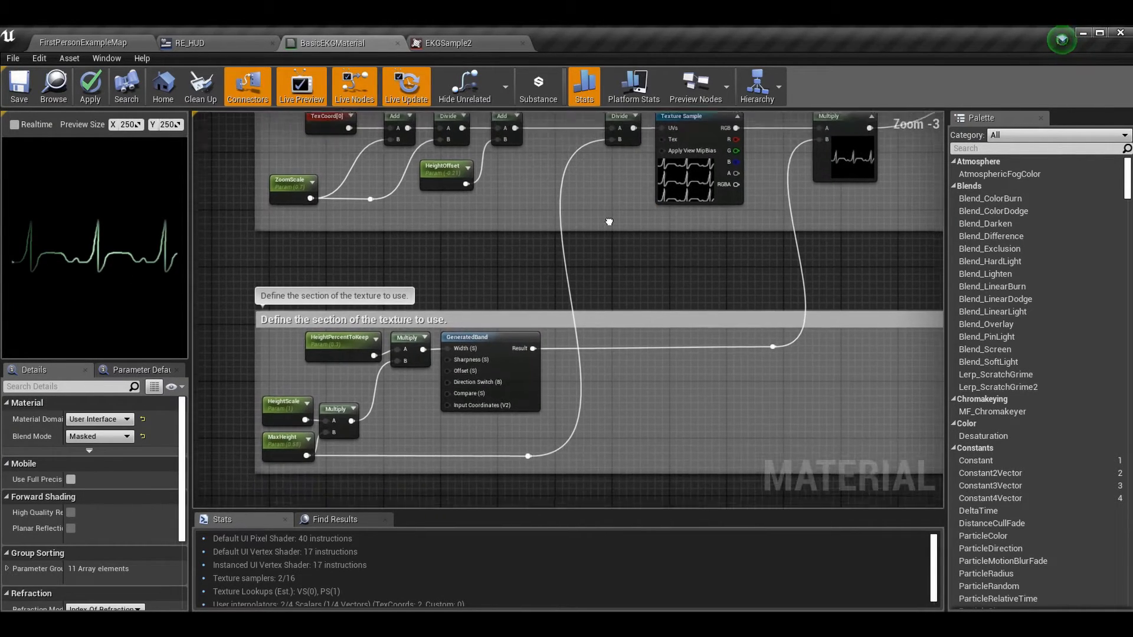
click(627, 130)
right_drag(353, 472, 323, 492)
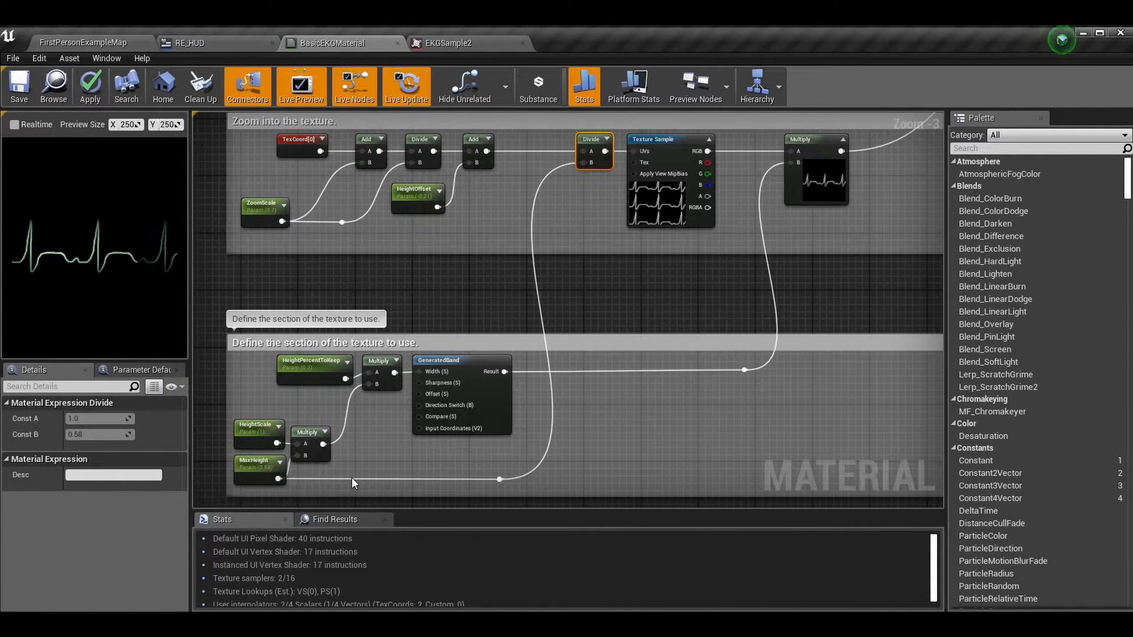
click(250, 483)
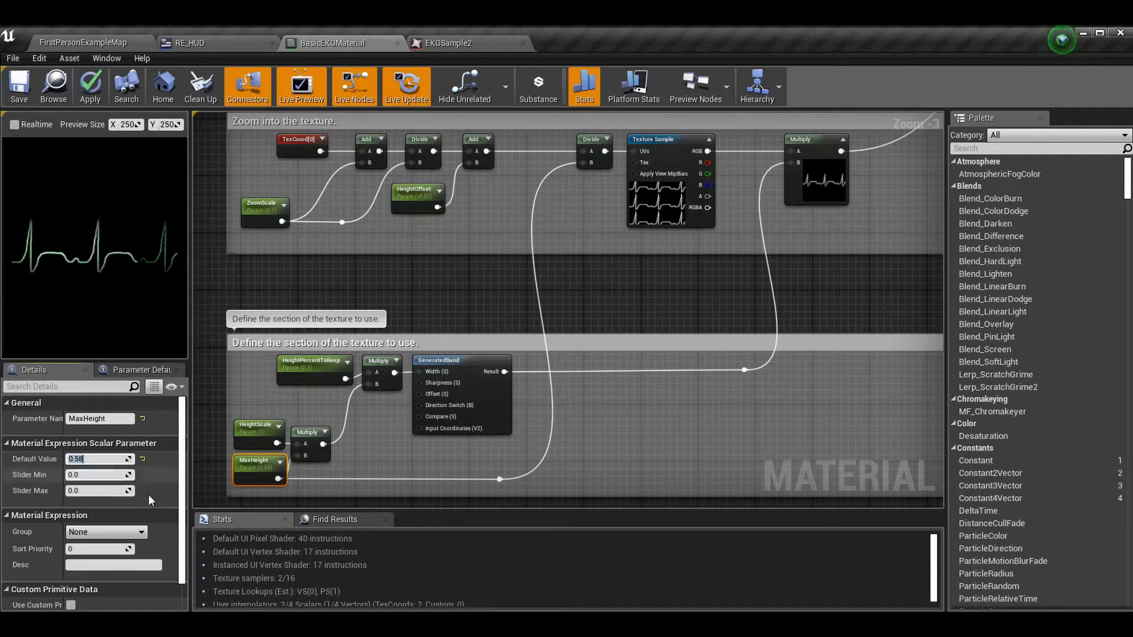
text(1)
key(Return)
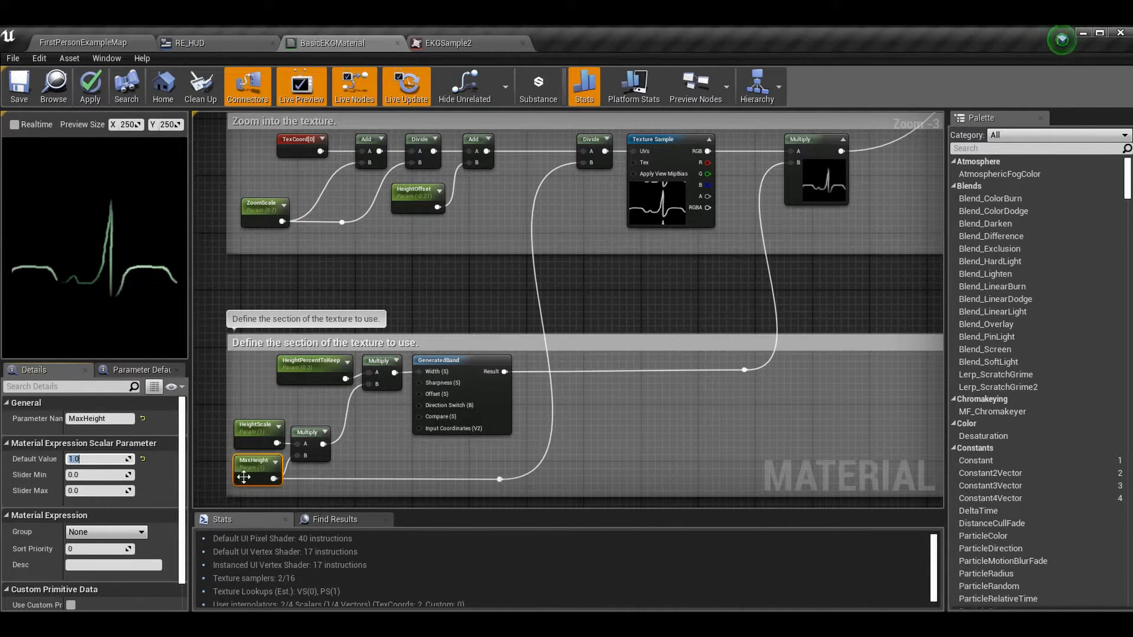
text(1)
click(631, 441)
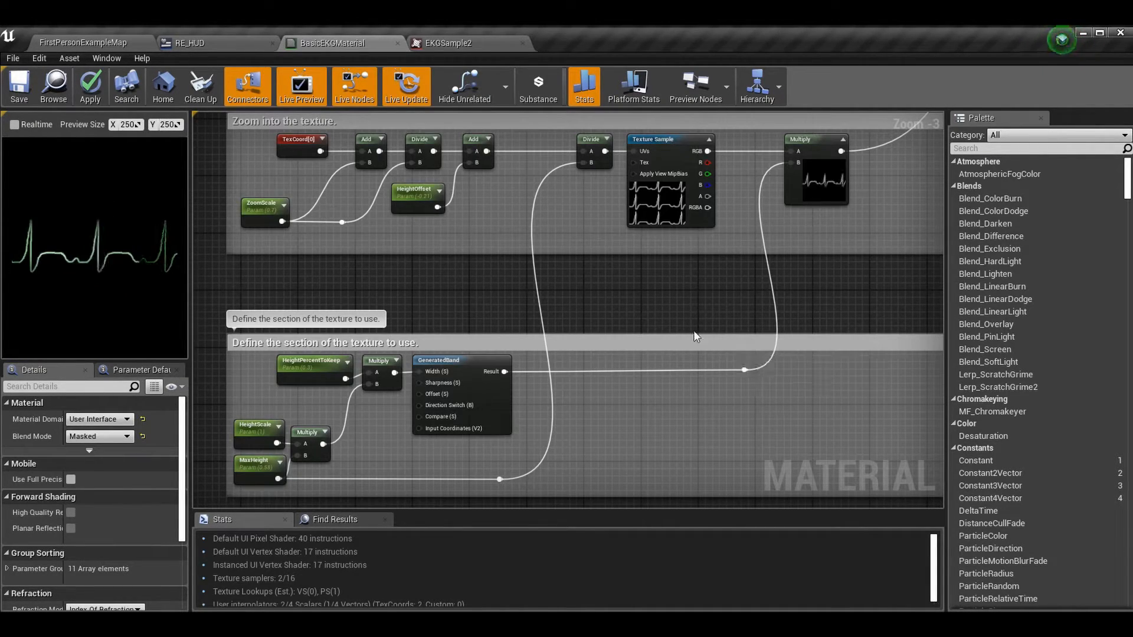
Step: Check the EKG texture assets in the project and the texture choices for the Texture Sample node, without changing its texture
right_drag(692, 310, 649, 367)
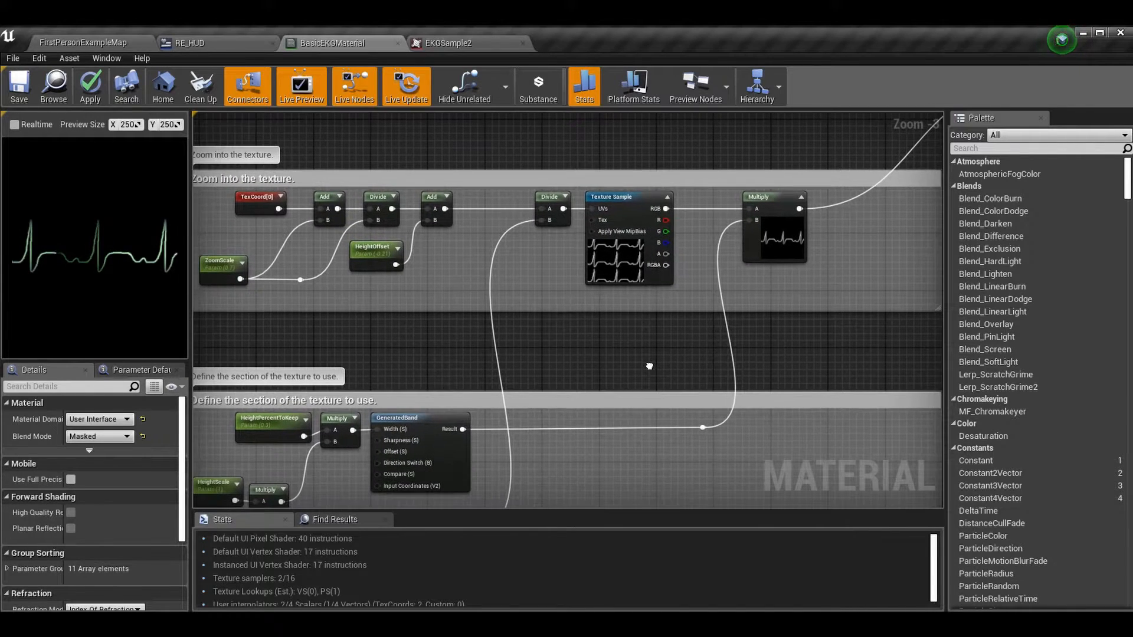
right_drag(508, 289, 518, 267)
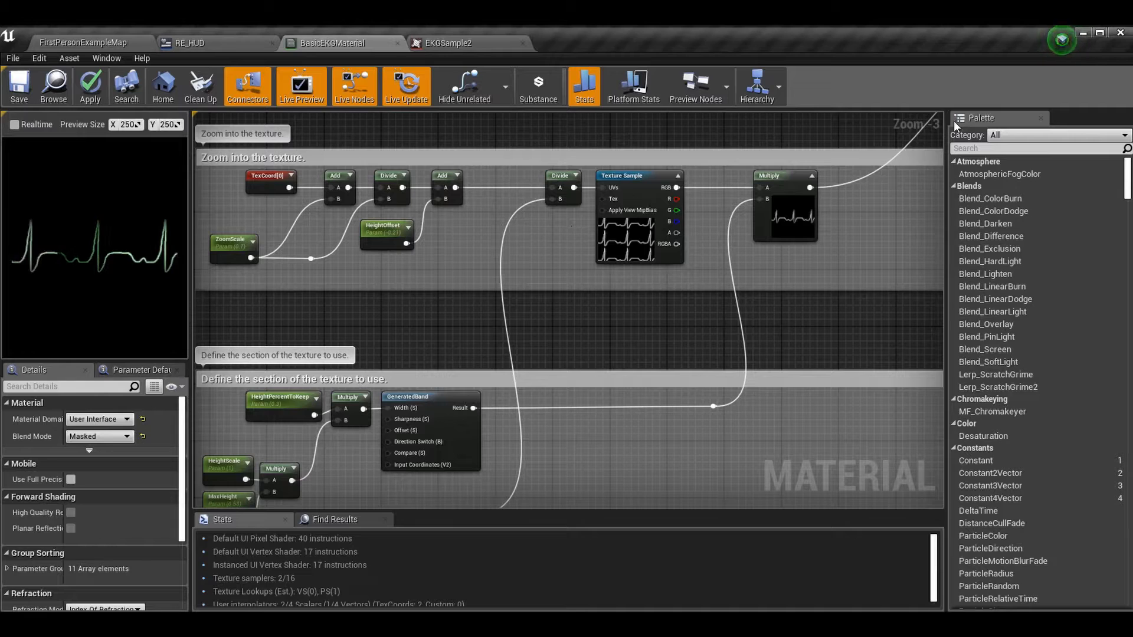
right_drag(701, 297, 719, 326)
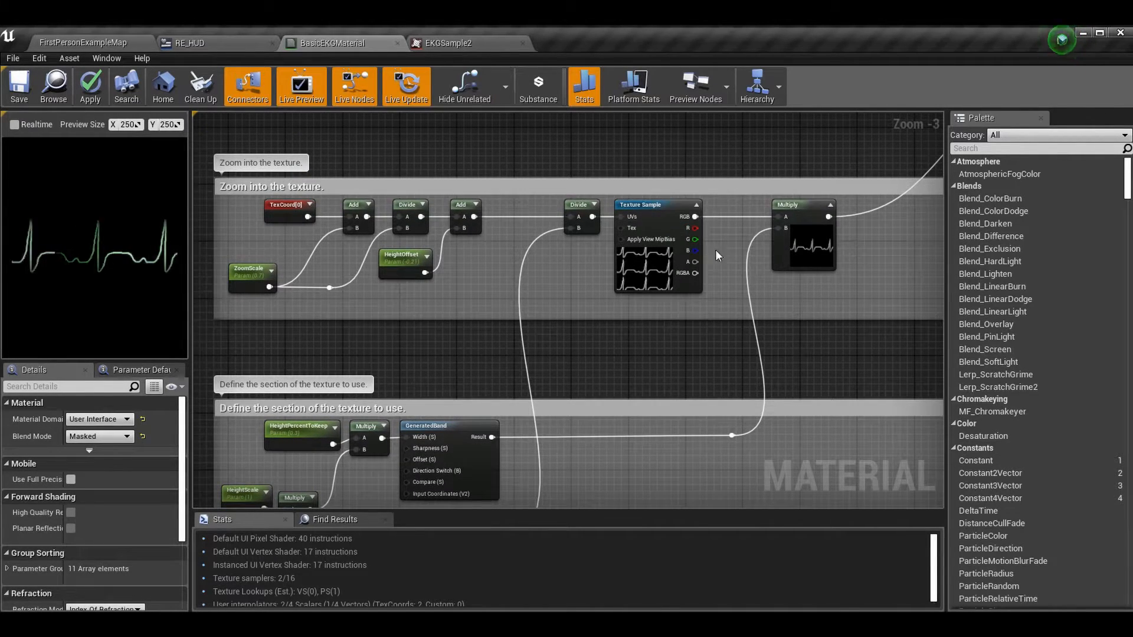
click(82, 42)
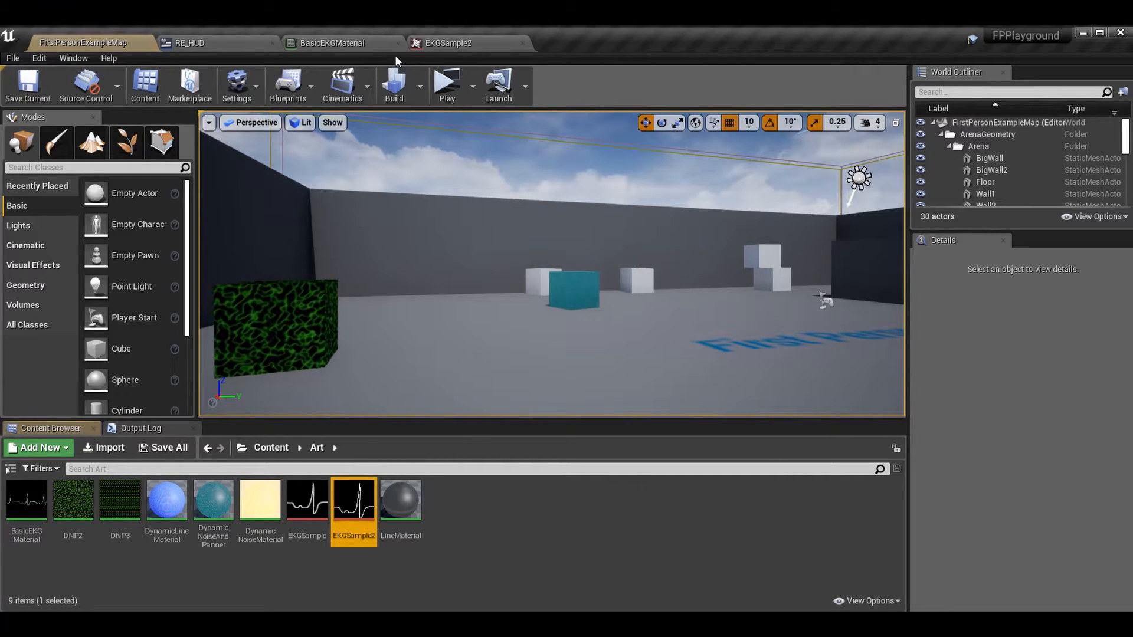
click(336, 43)
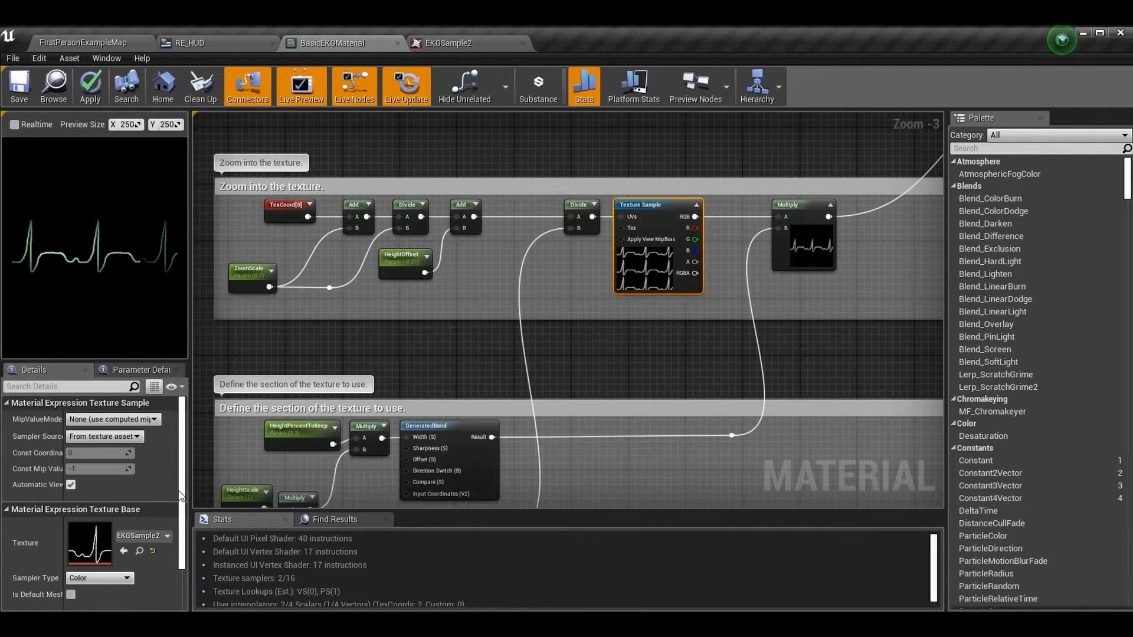
click(140, 535)
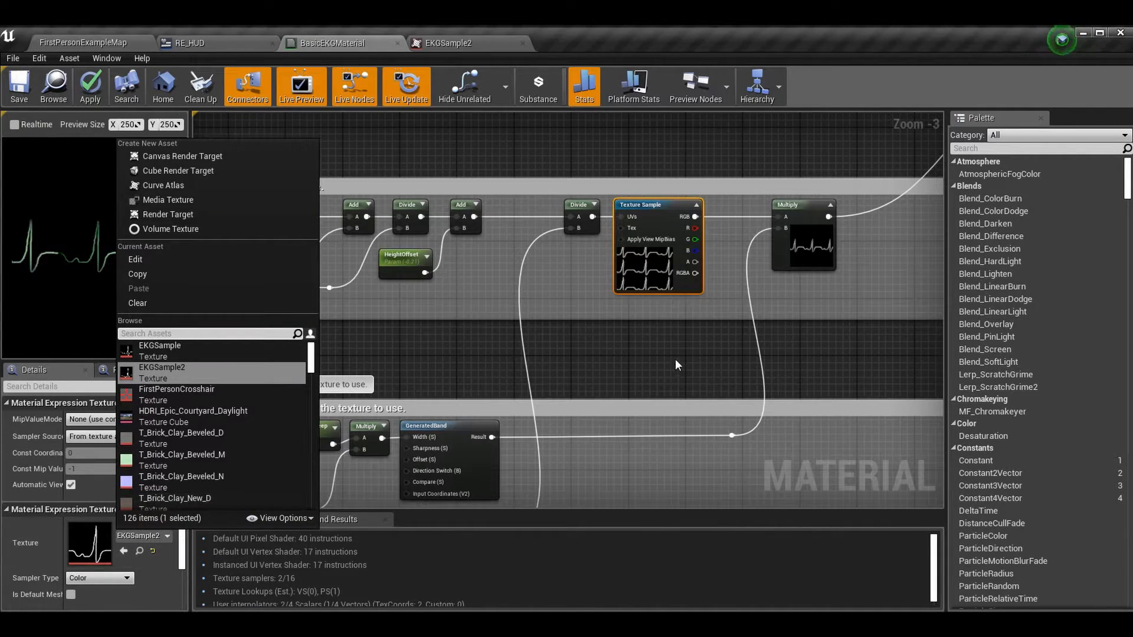
click(690, 348)
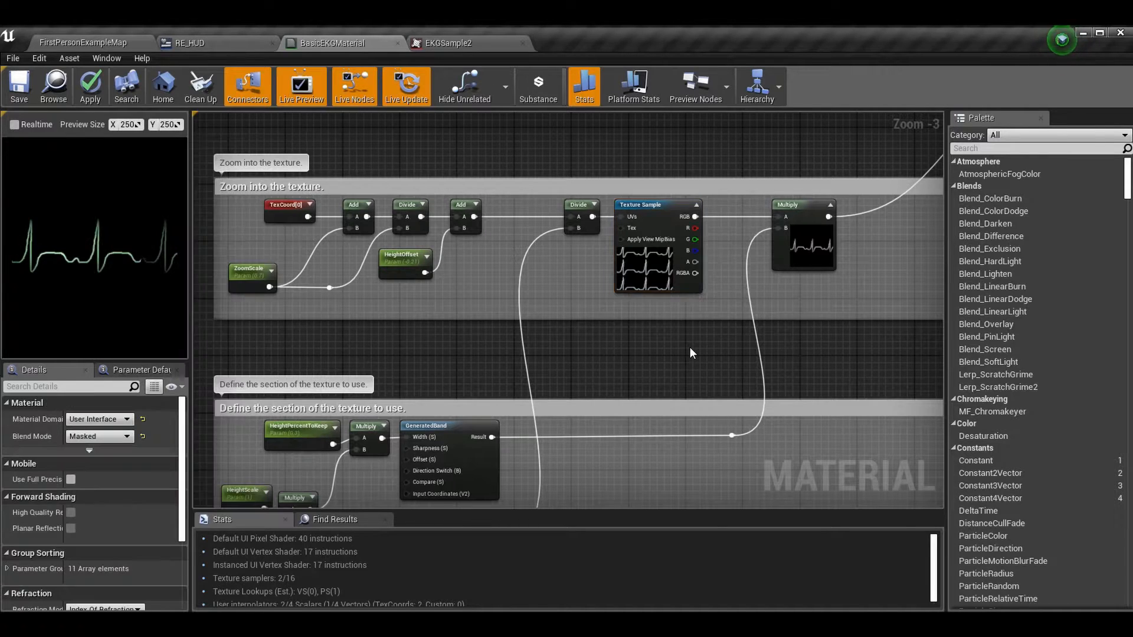
Step: Examine how the "Zoom into the texture" and "Define the section of the texture to use" groups combine in the Multiply node
right_drag(802, 383, 767, 283)
right_drag(779, 220, 777, 265)
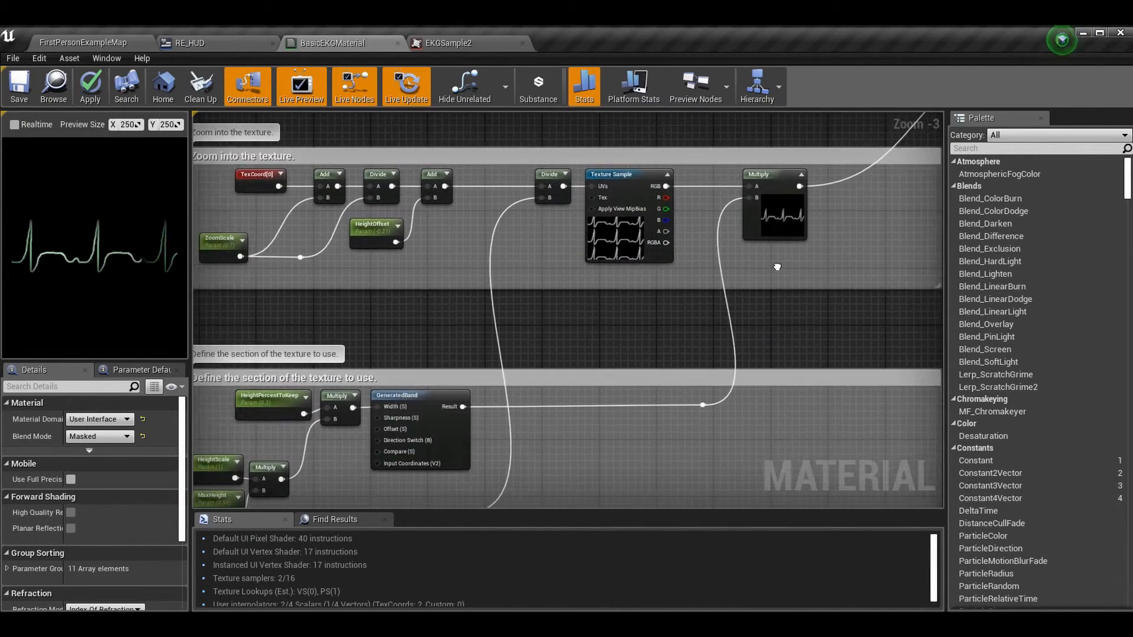
right_drag(731, 405, 681, 434)
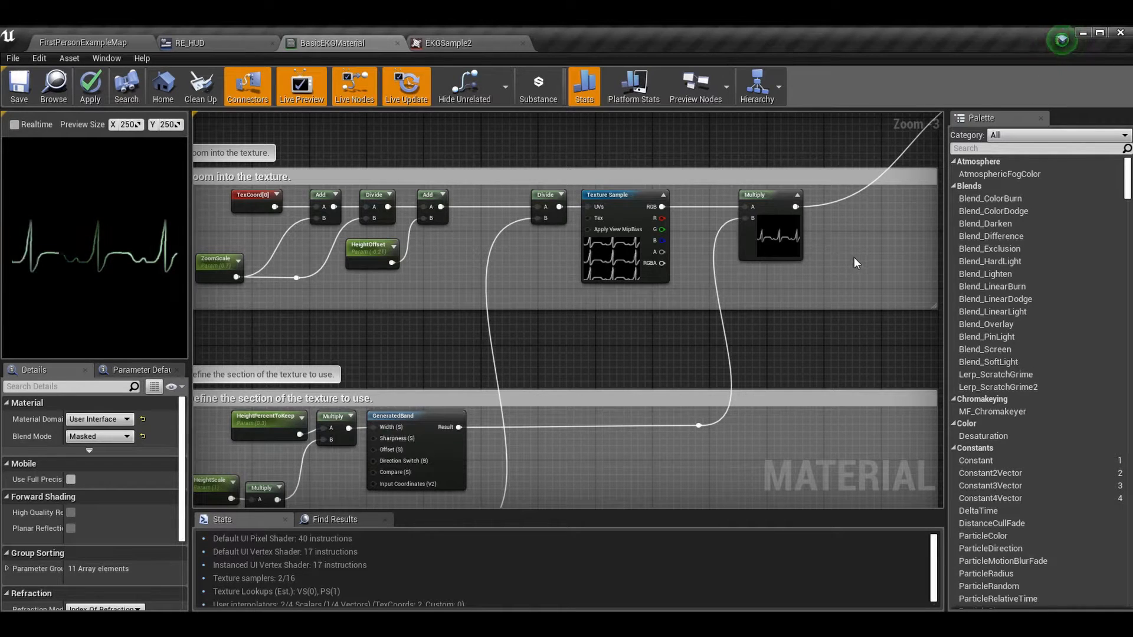
right_drag(801, 286, 744, 490)
scroll(762, 422, down, 1)
right_drag(762, 422, 728, 261)
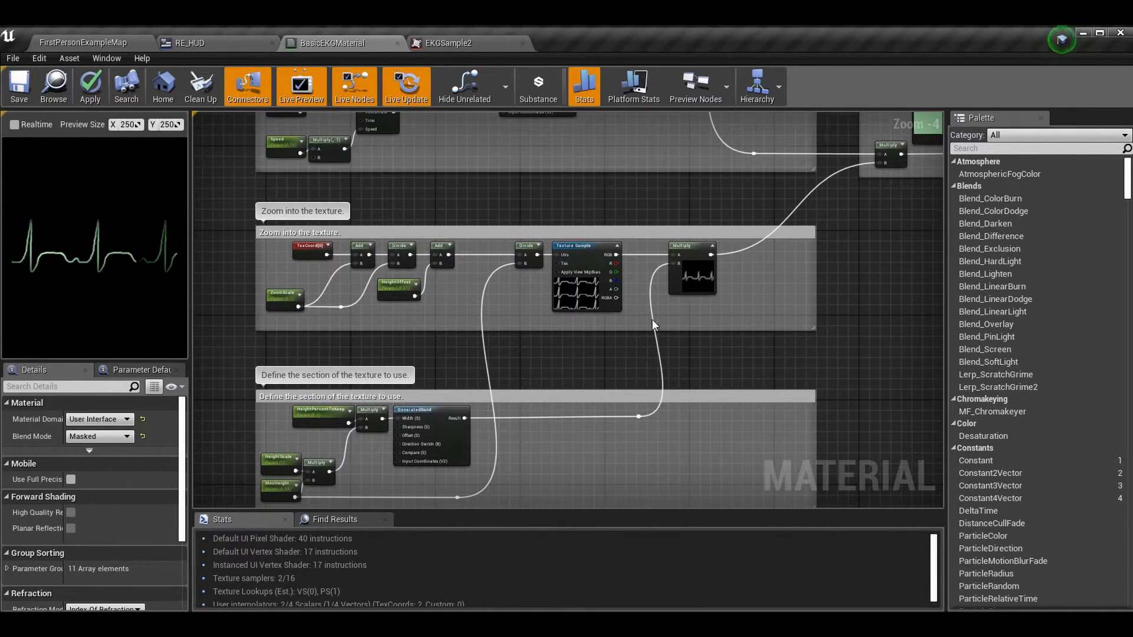
right_drag(645, 313, 699, 380)
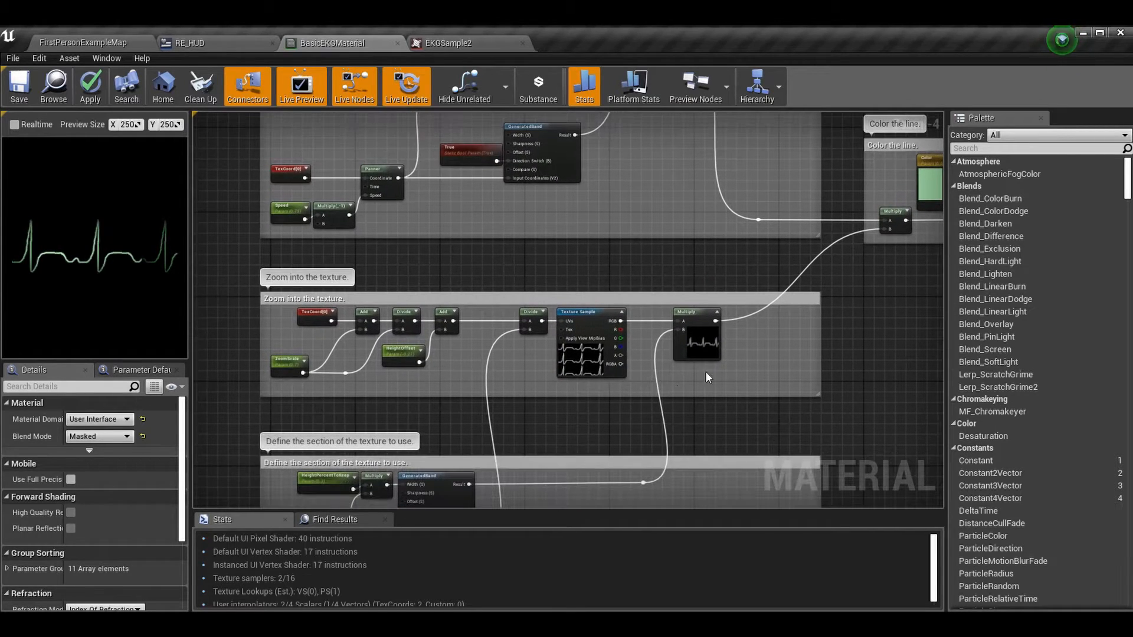
Step: Compare the Panner and GeneratedBand nodes in "Create the movement within the line" with the GeneratedBand setup that defines the texture section
right_drag(721, 313, 779, 527)
scroll(309, 413, up, 1)
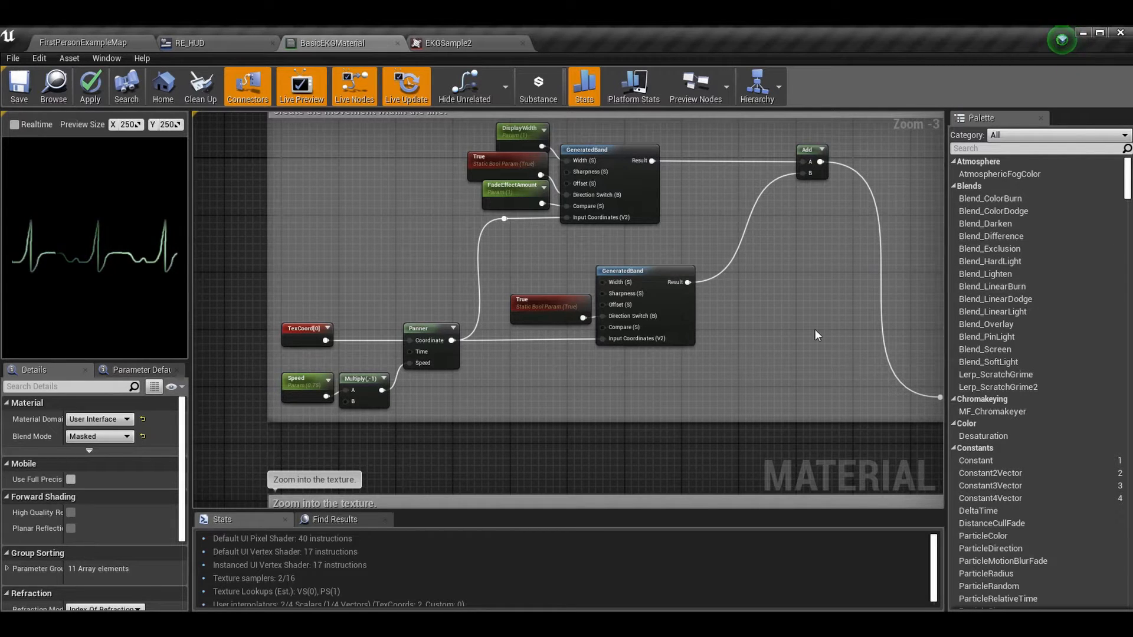
right_drag(549, 392, 535, 444)
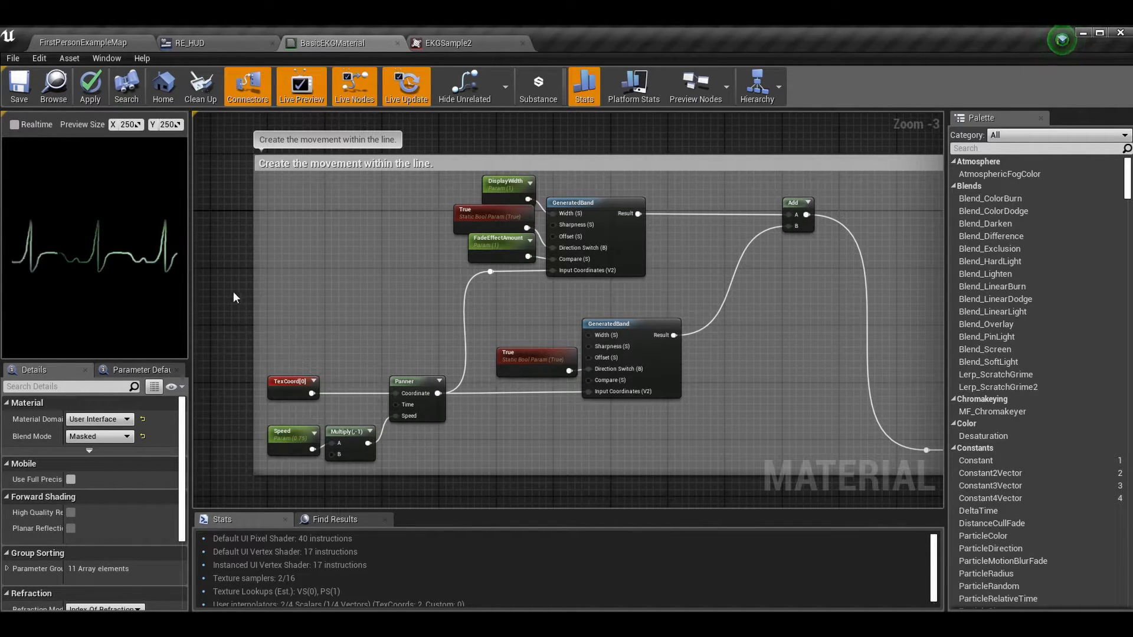
right_drag(624, 442, 540, 155)
right_drag(728, 347, 698, 256)
right_drag(691, 321, 719, 229)
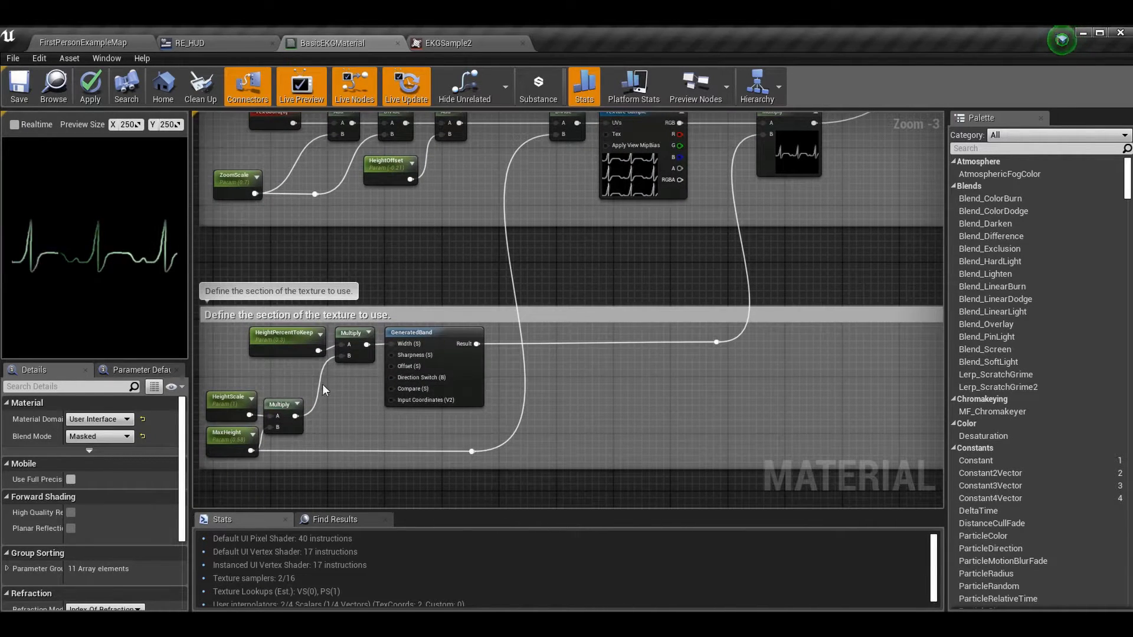
Step: Try a default value of 2.0 for the Speed parameter in "Create the movement within the line", and restore it to 0.75
right_drag(861, 183, 858, 292)
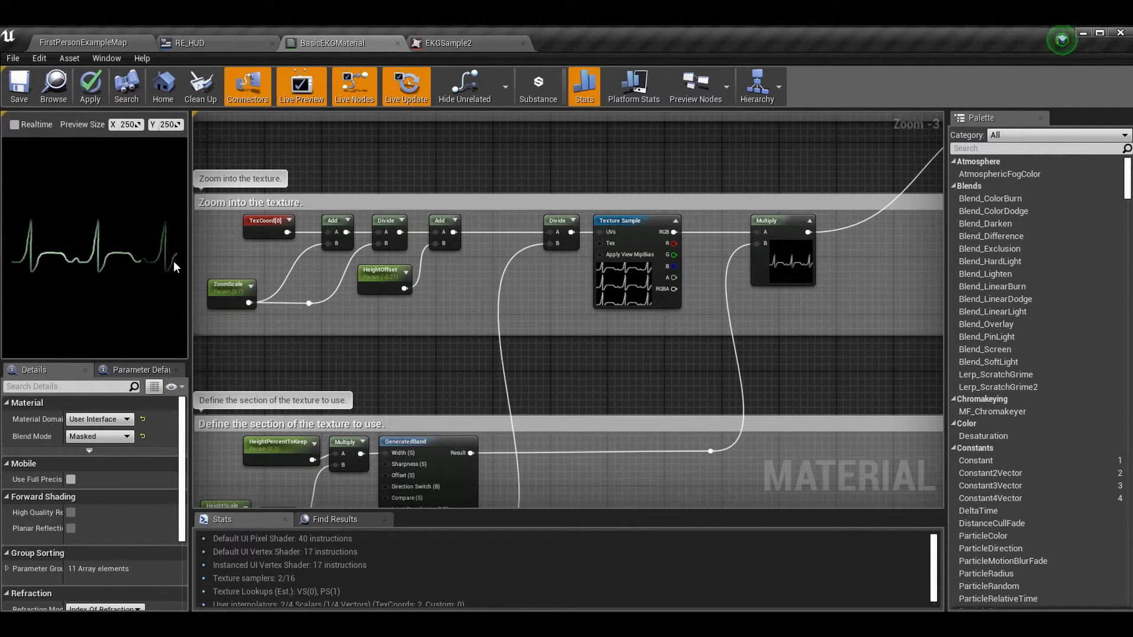
right_drag(480, 275, 508, 447)
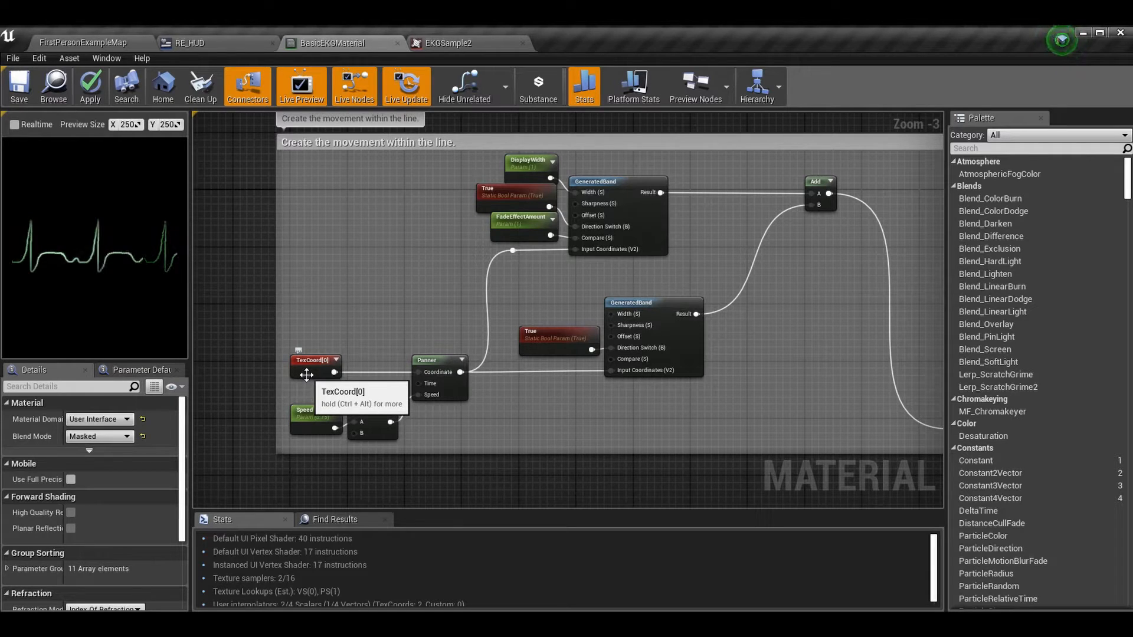
right_drag(481, 416, 451, 437)
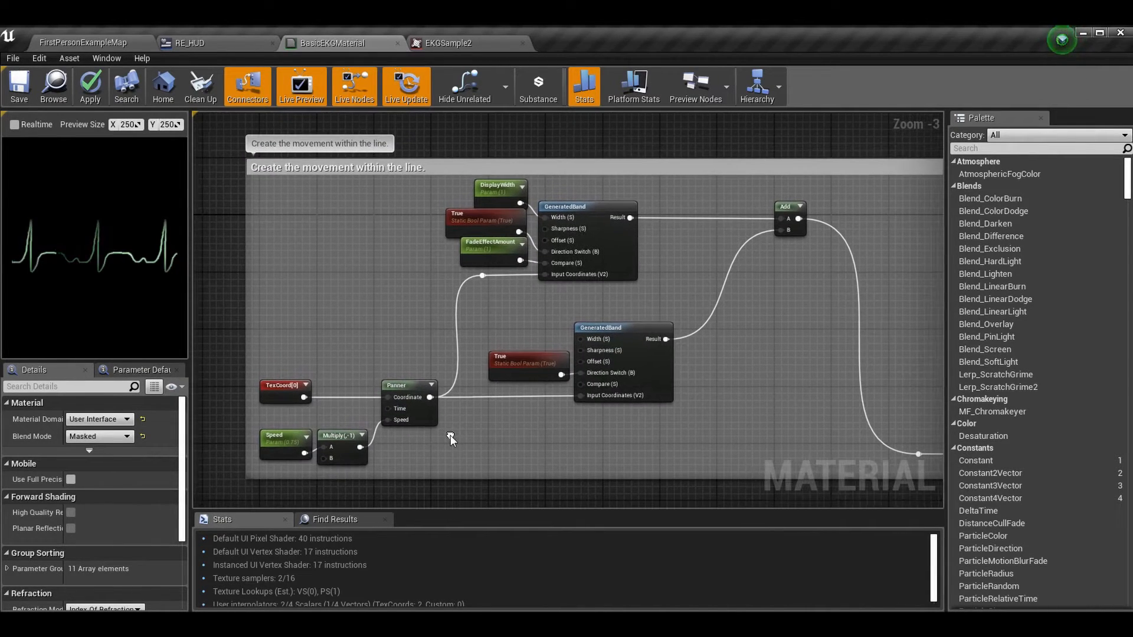
click(273, 451)
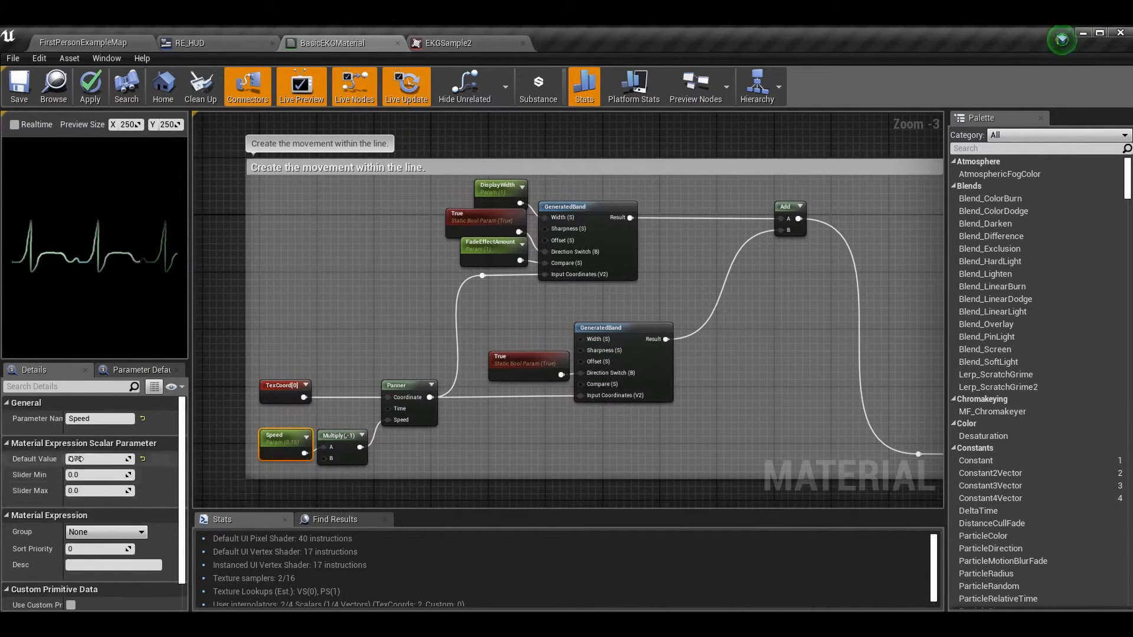
text(2.0)
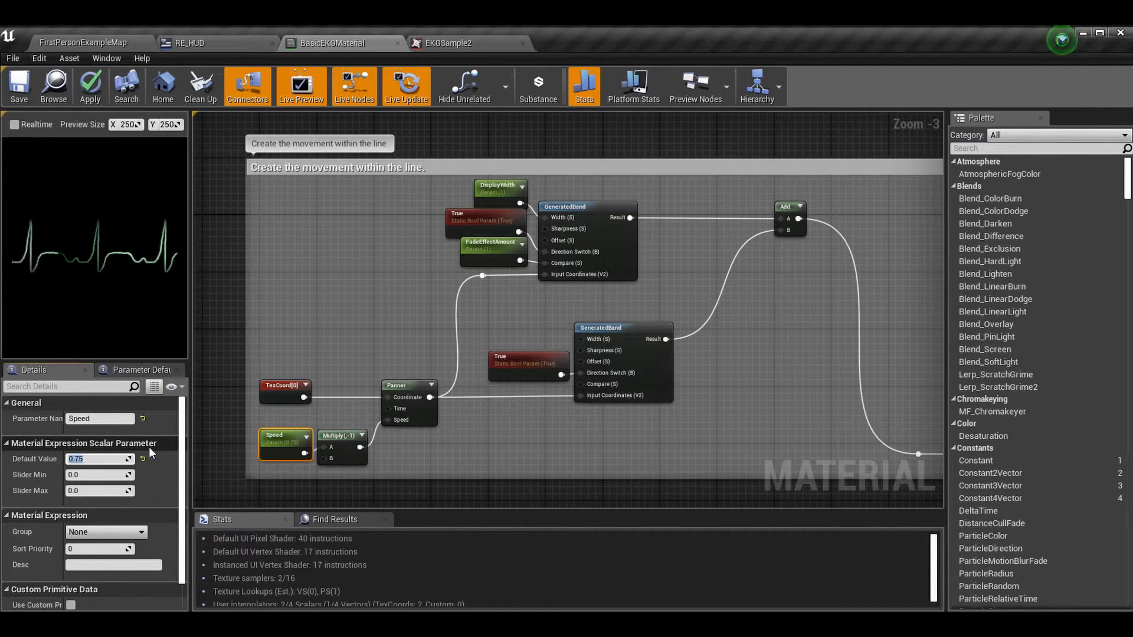
key(Return)
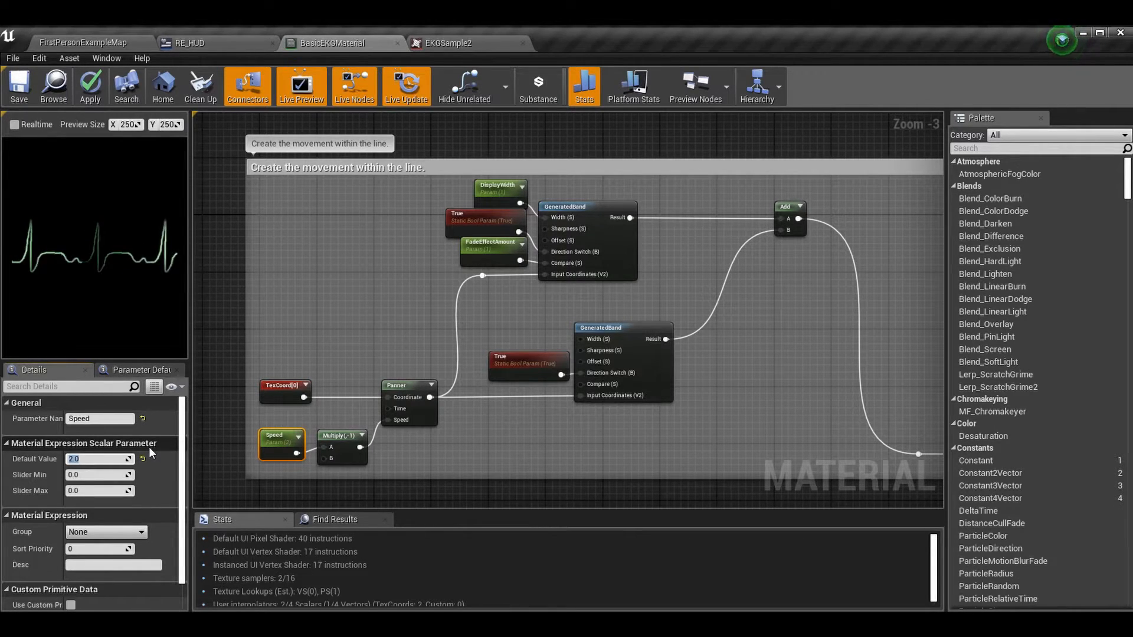
text(0.75)
key(Return)
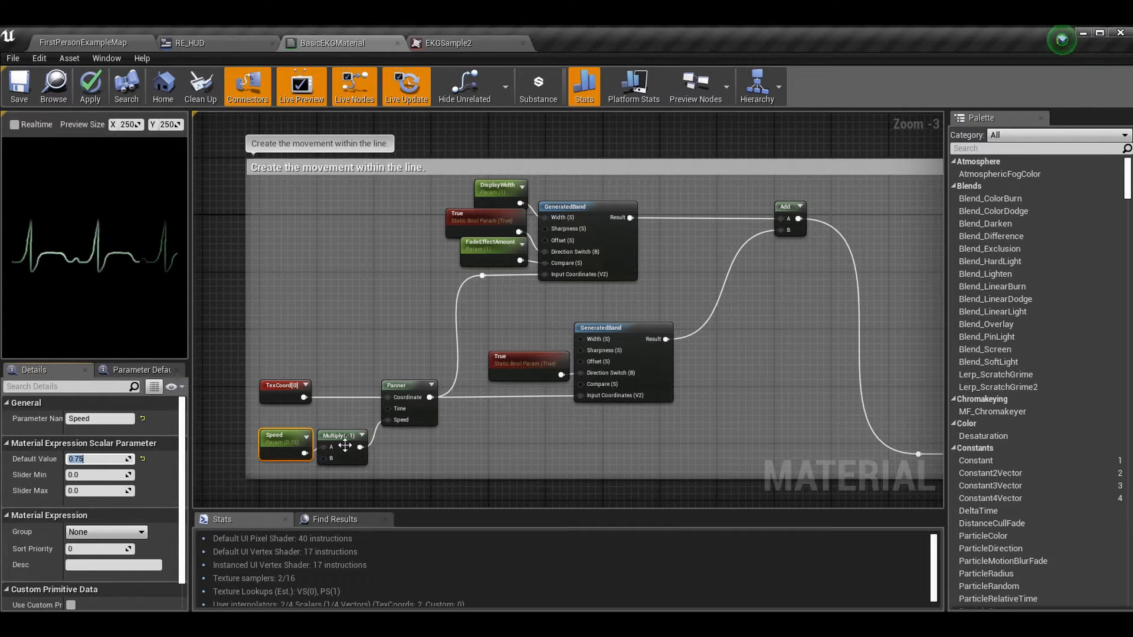
Step: Try a Const B of 1 on the Multiply node between Speed and Panner, and restore it to -1
click(366, 453)
click(90, 435)
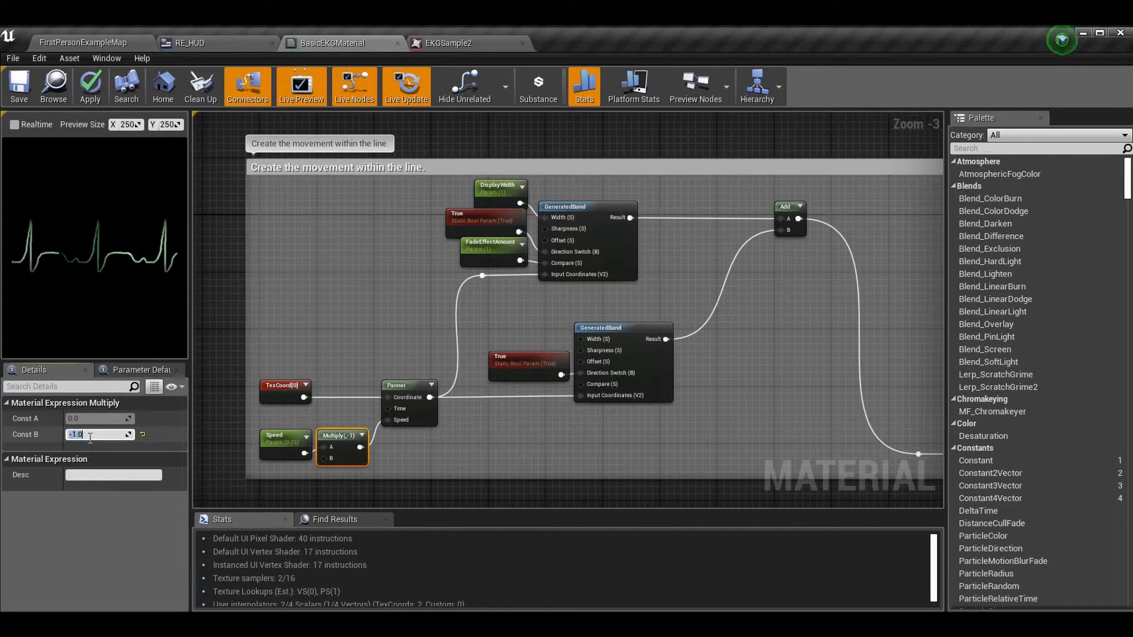
text(1)
key(Return)
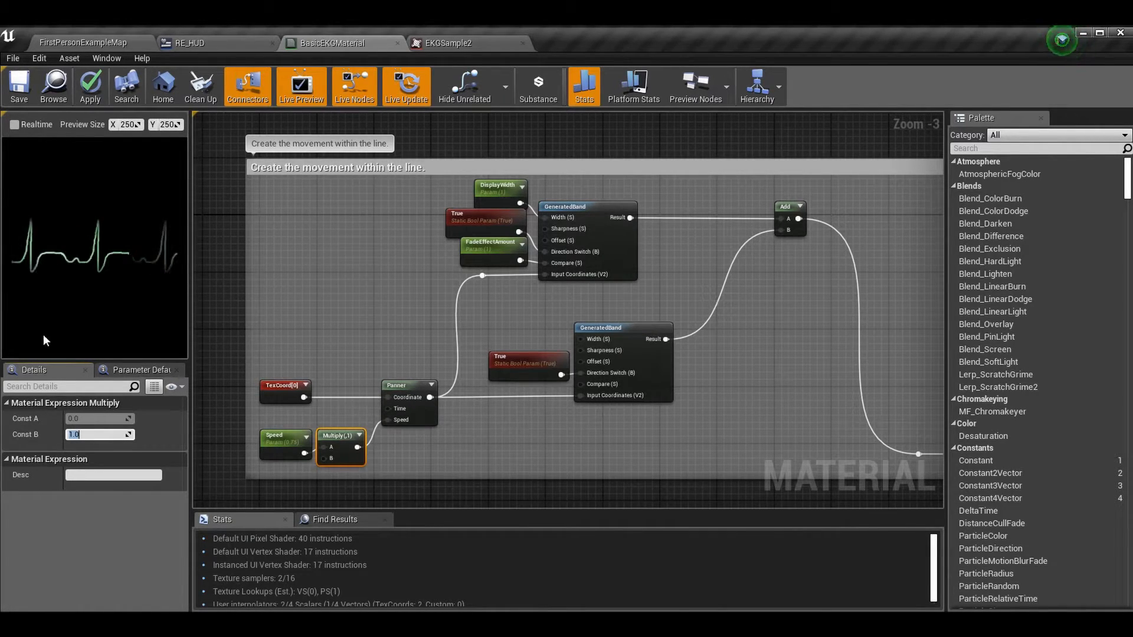
text(-1)
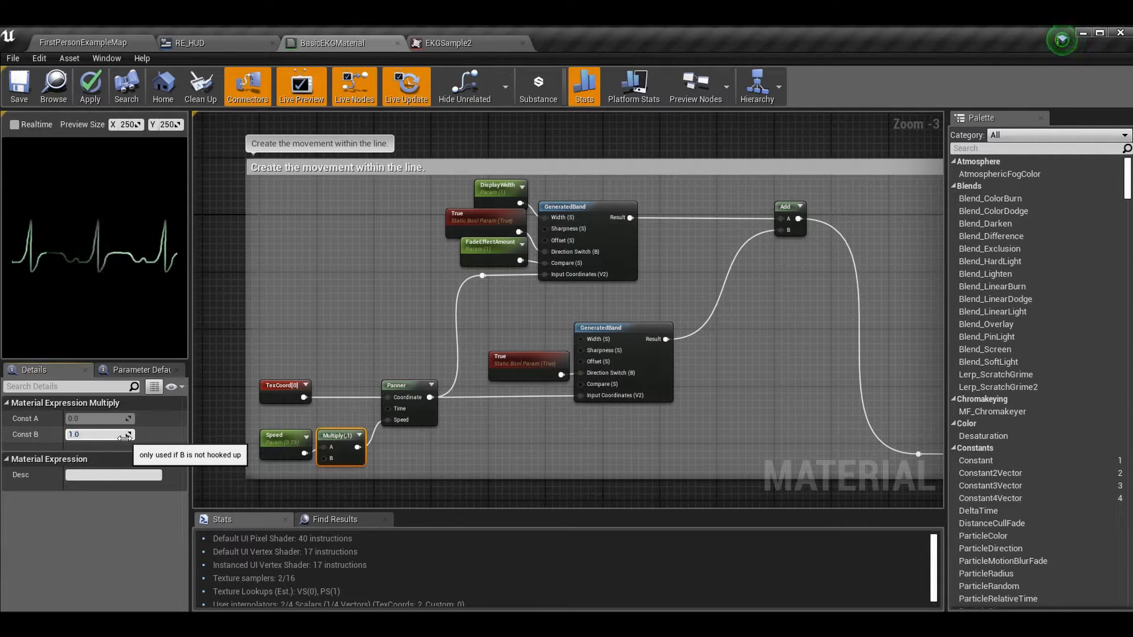
key(Return)
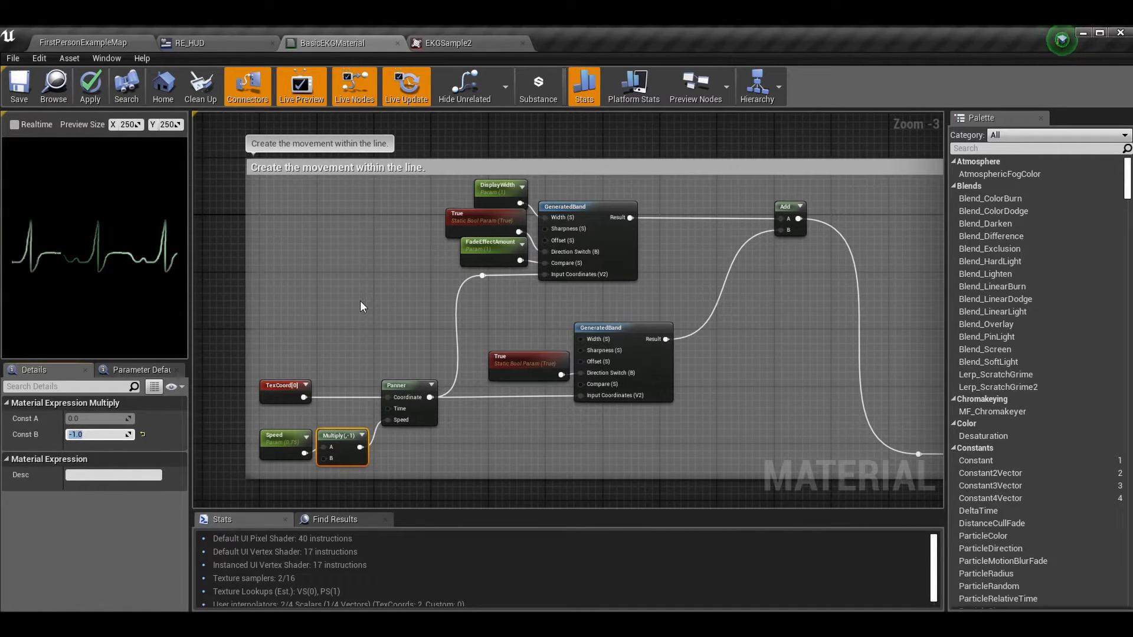
click(355, 302)
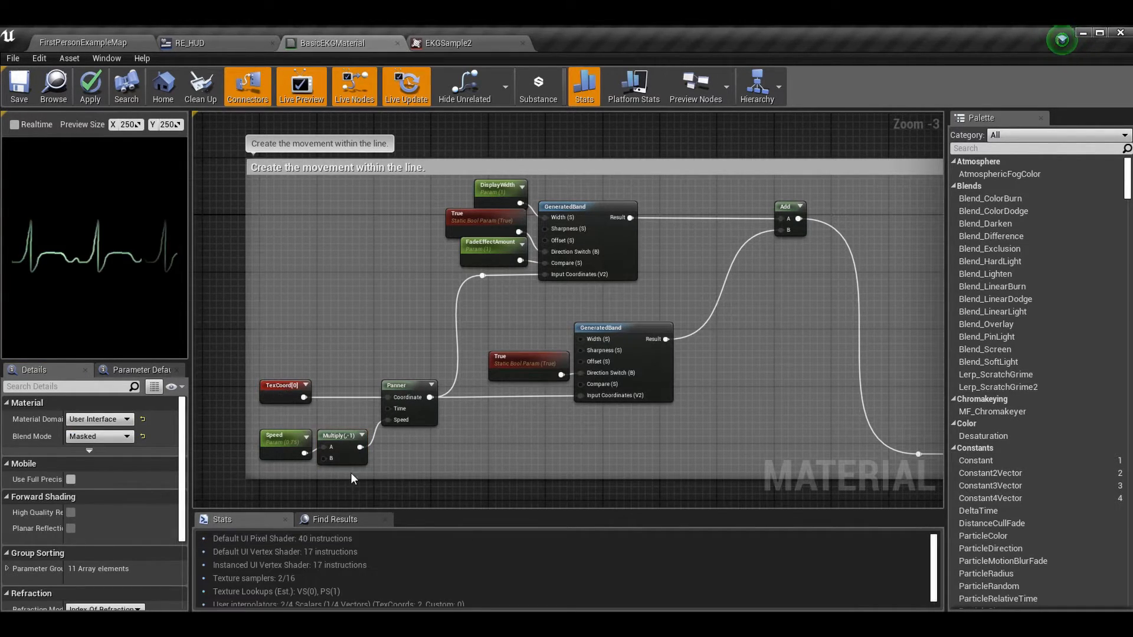
Step: Examine the Panner node and how the True parameter feeds the lower GeneratedBand's Direction Switch input
click(404, 400)
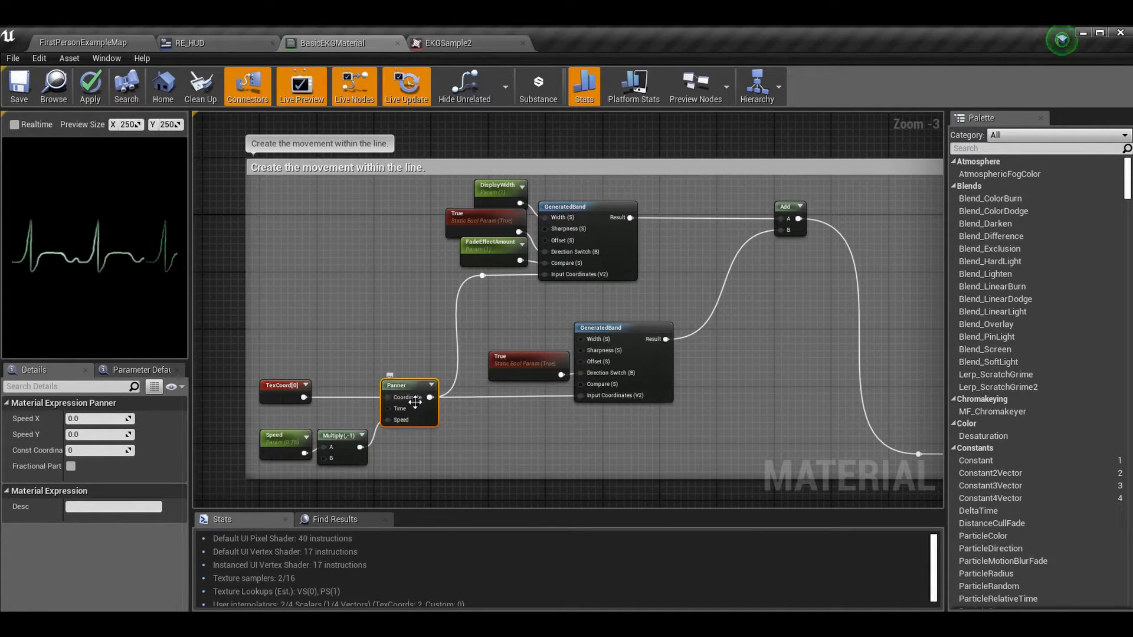
scroll(411, 403, up, 1)
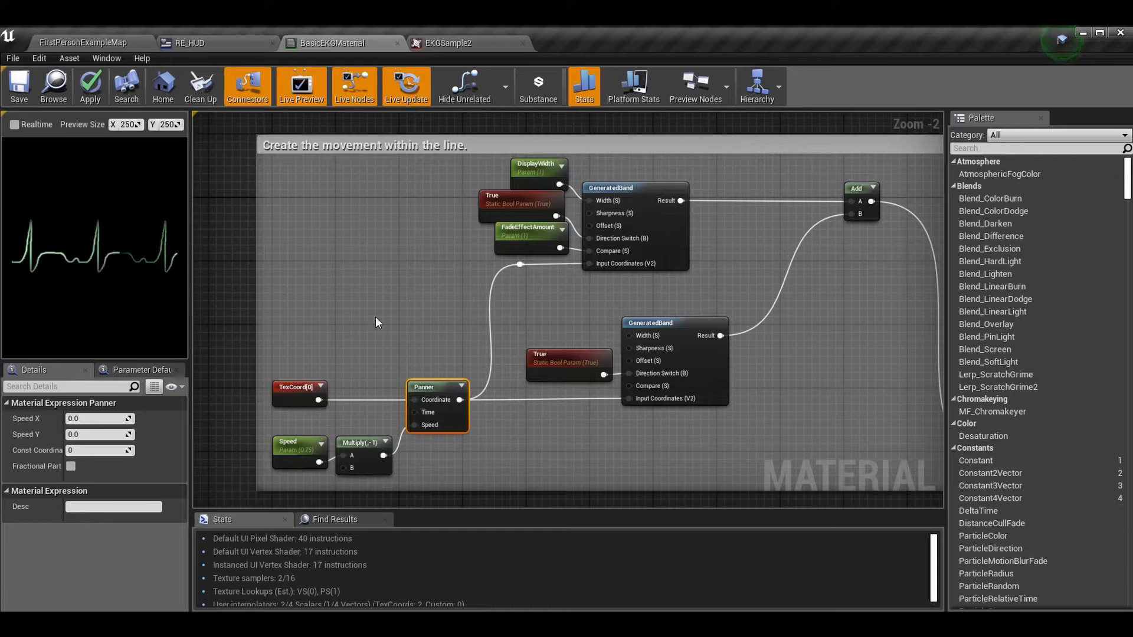
right_drag(667, 432, 677, 425)
right_drag(678, 255, 660, 255)
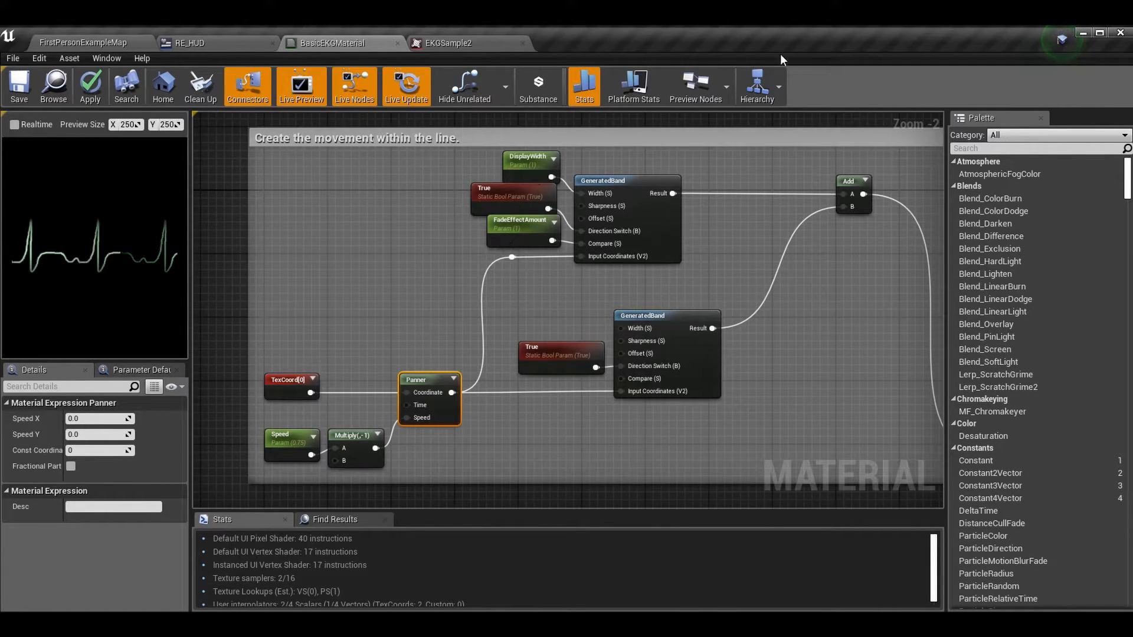
right_drag(756, 386, 653, 423)
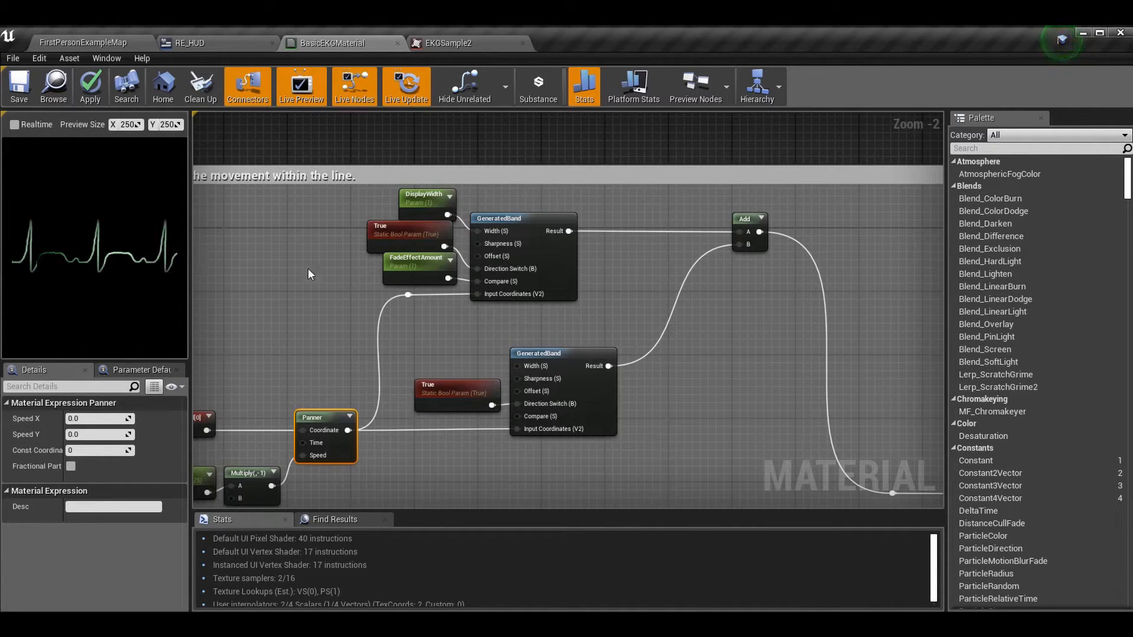
scroll(576, 406, up, 1)
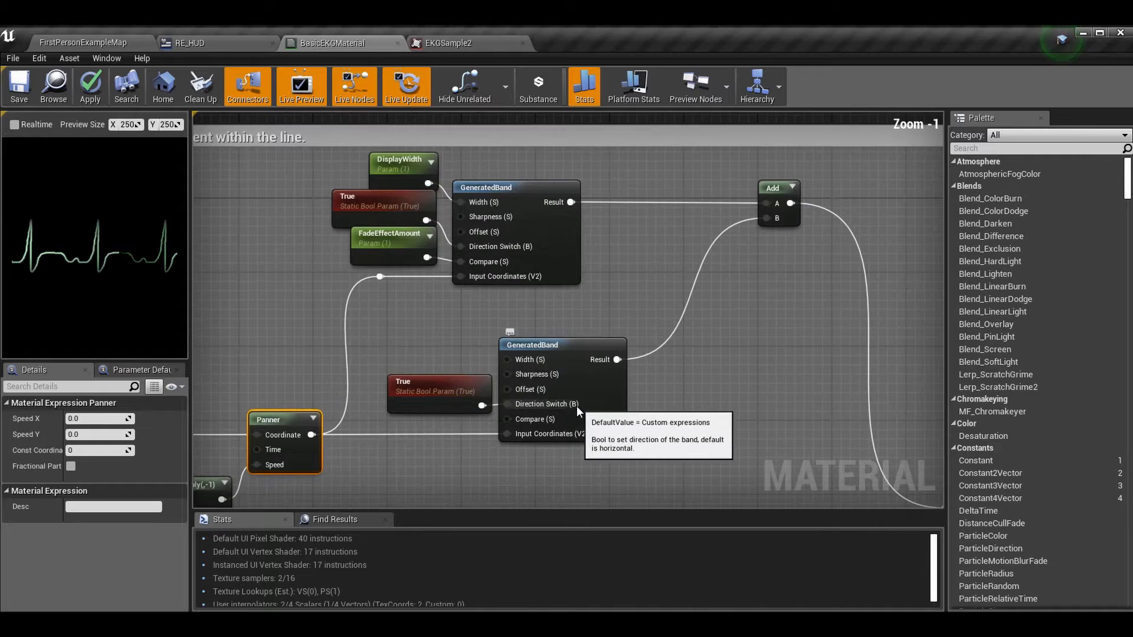
click(454, 403)
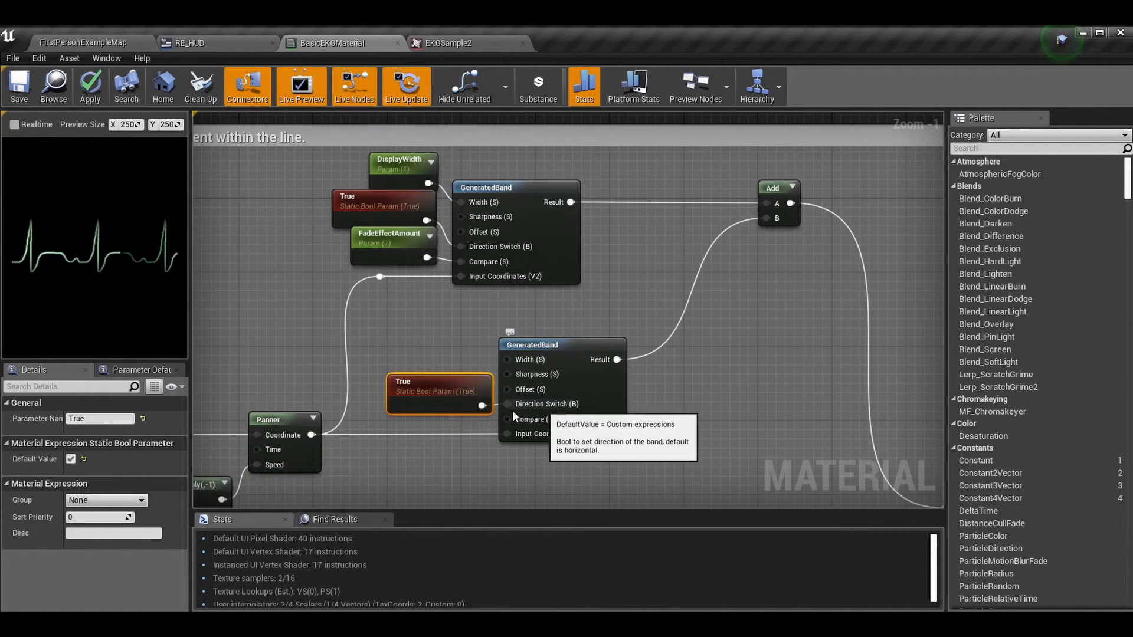
mouse_move(563, 405)
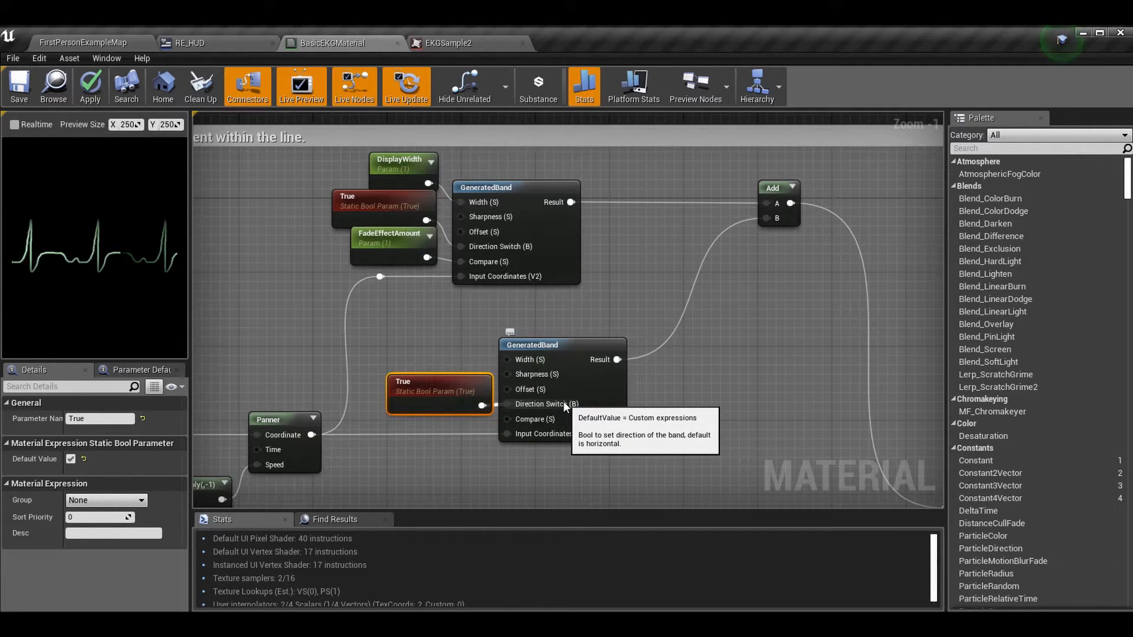
Step: Break and reconnect the lower GeneratedBand's links from True to Direction Switch and from Result to the Add node's B input
click(248, 272)
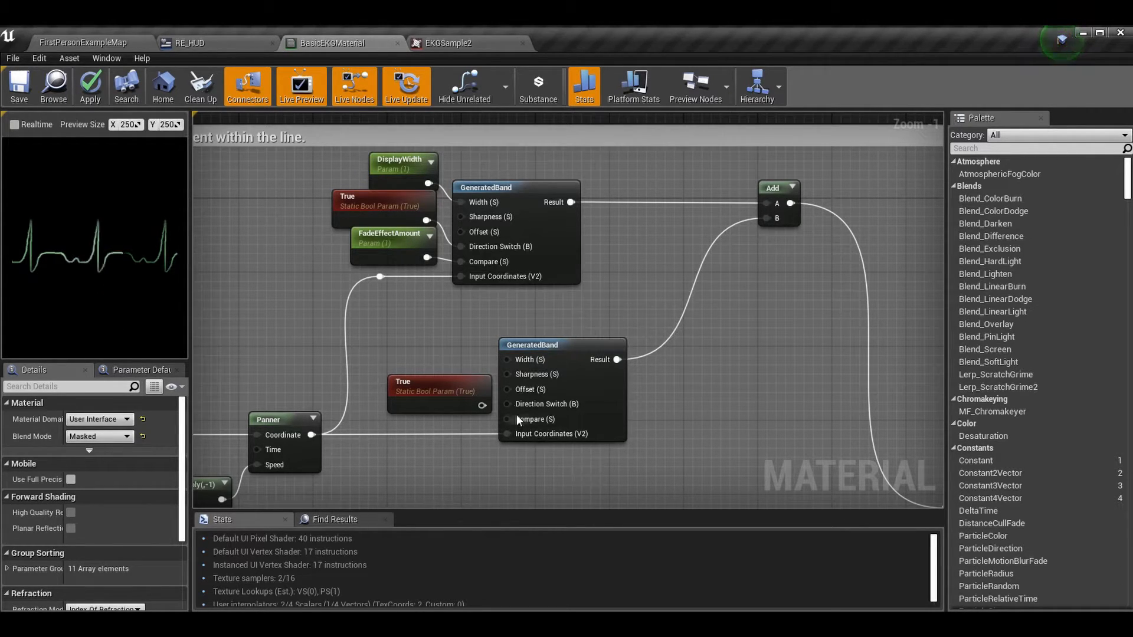
drag(482, 405, 517, 402)
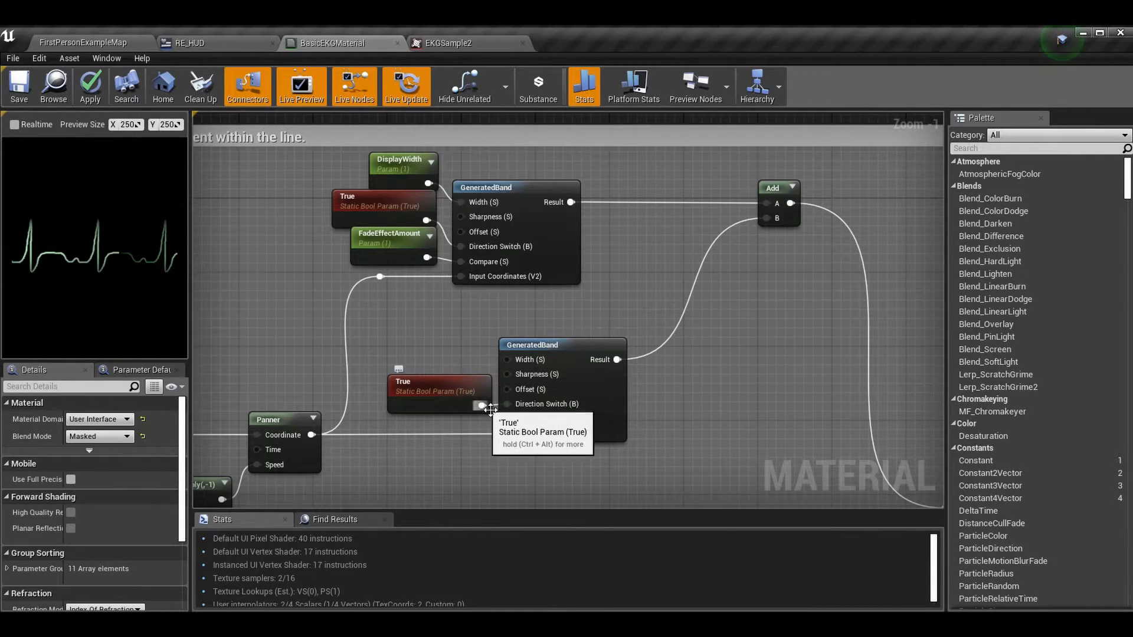
mouse_move(532, 456)
right_down()
mouse_move(544, 450)
mouse_move(517, 461)
right_up()
alt+click(603, 364)
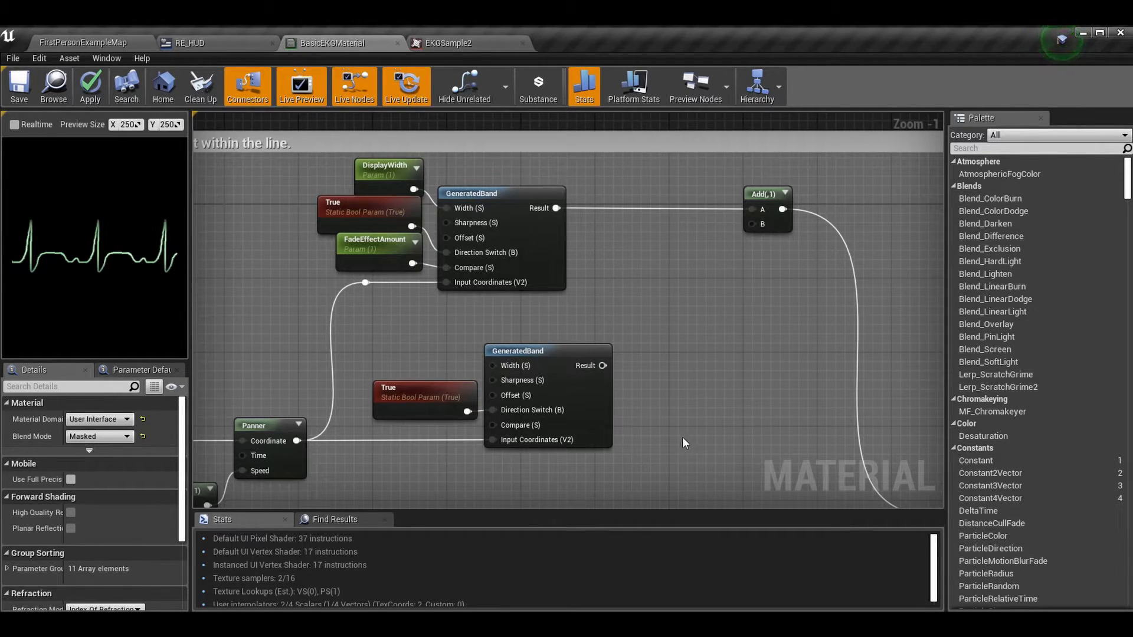
drag(608, 361, 755, 224)
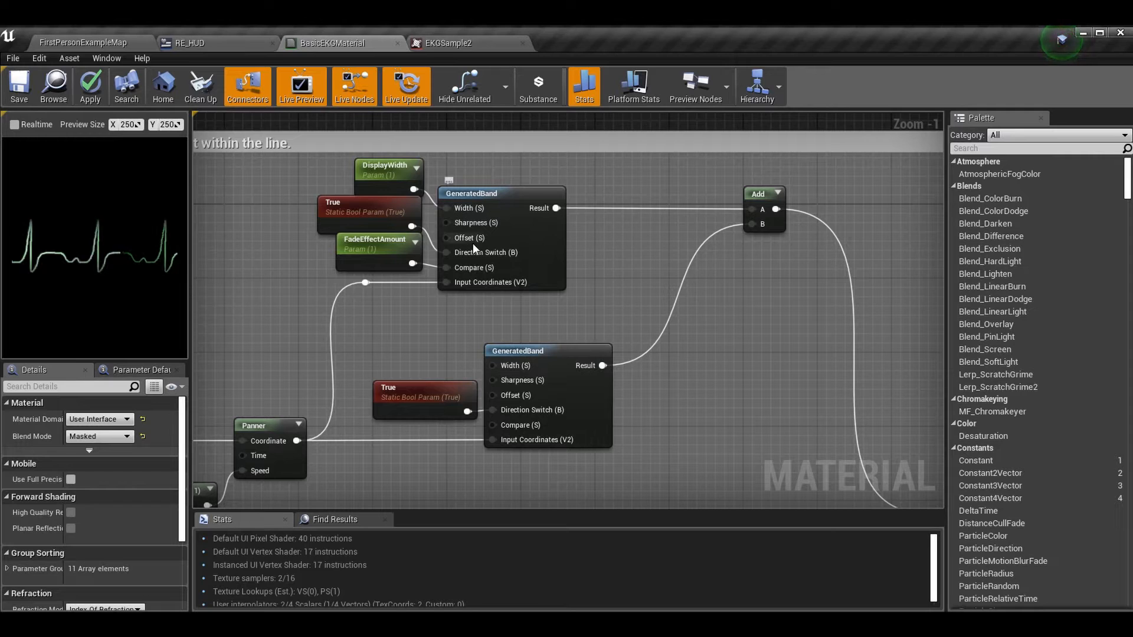
Step: Try default values of 0.5 and 2.0 for the DisplayWidth parameter feeding the upper GeneratedBand, and restore it to 1.0
right_drag(590, 339, 751, 345)
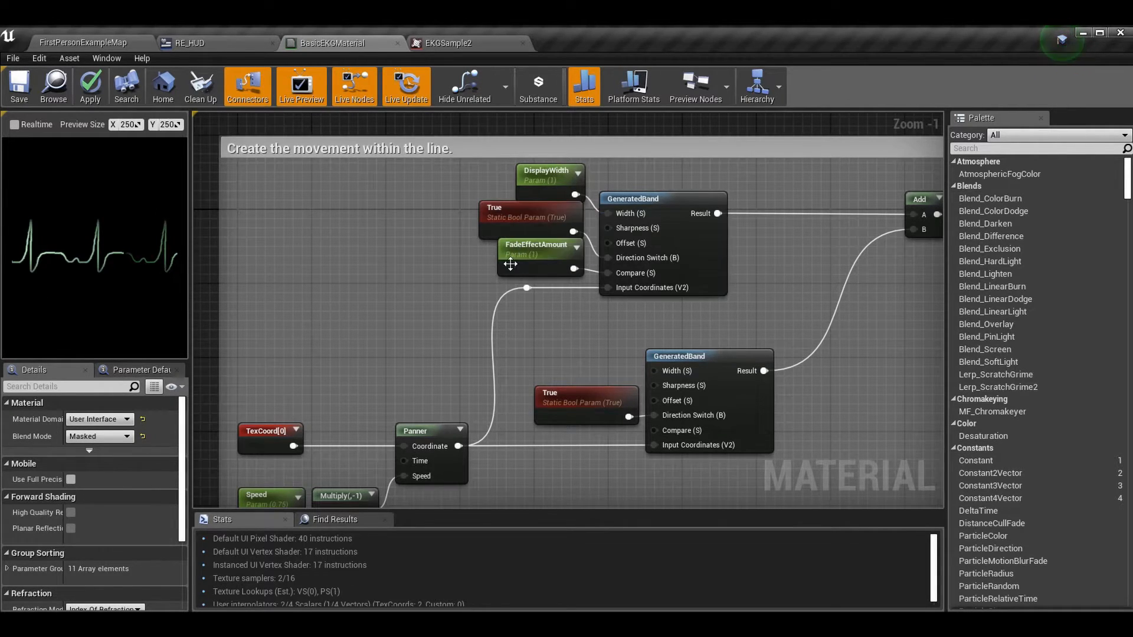
right_drag(506, 264, 423, 269)
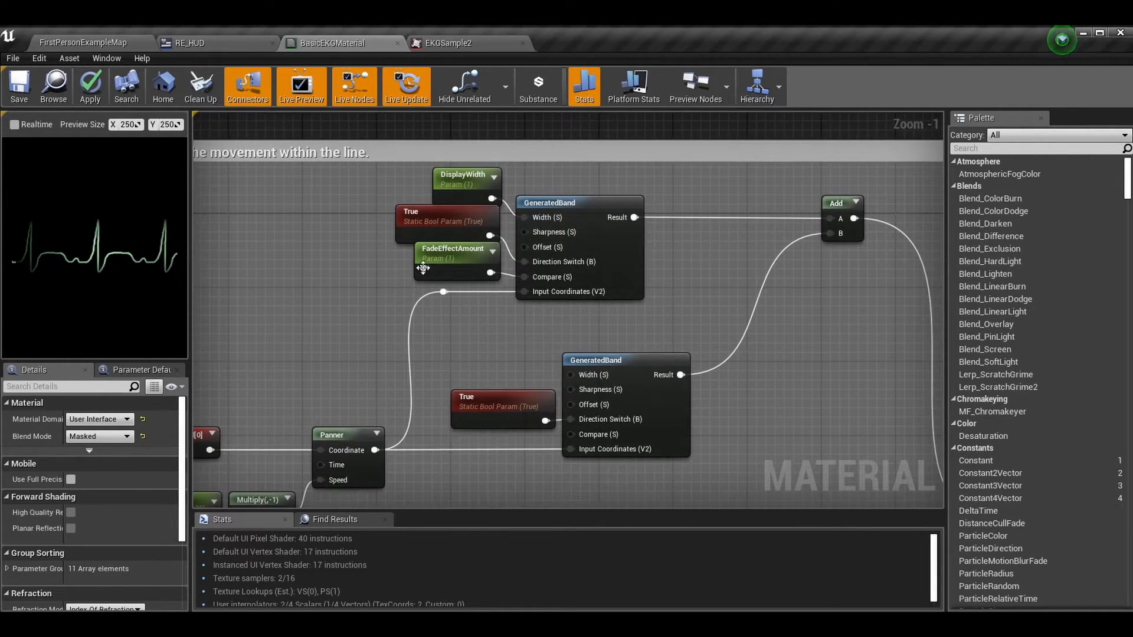
click(475, 192)
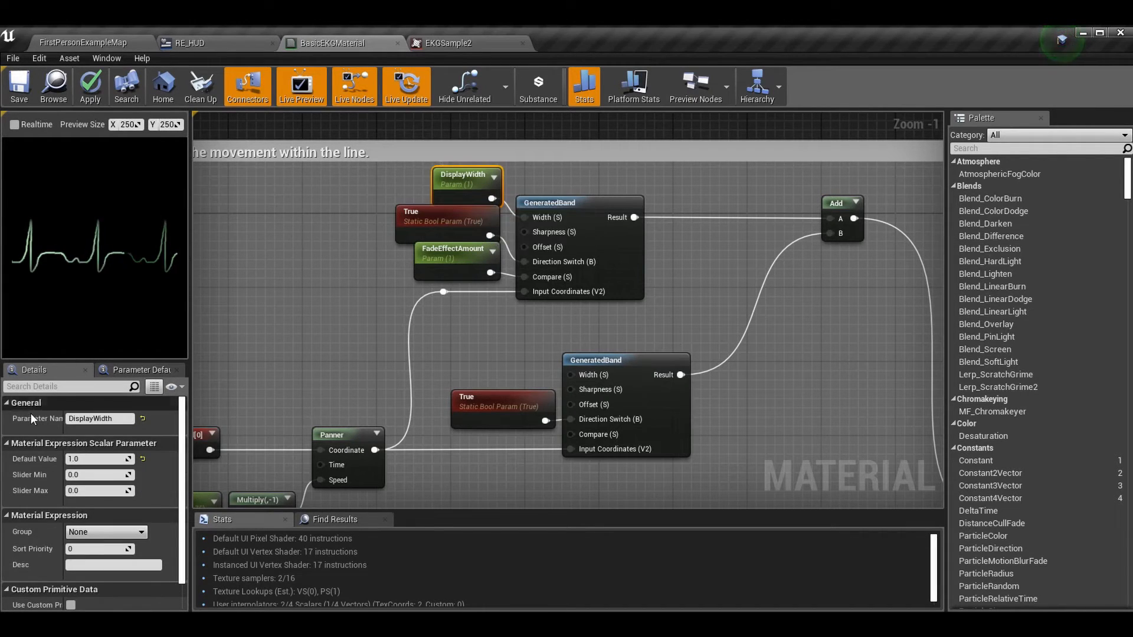
click(101, 455)
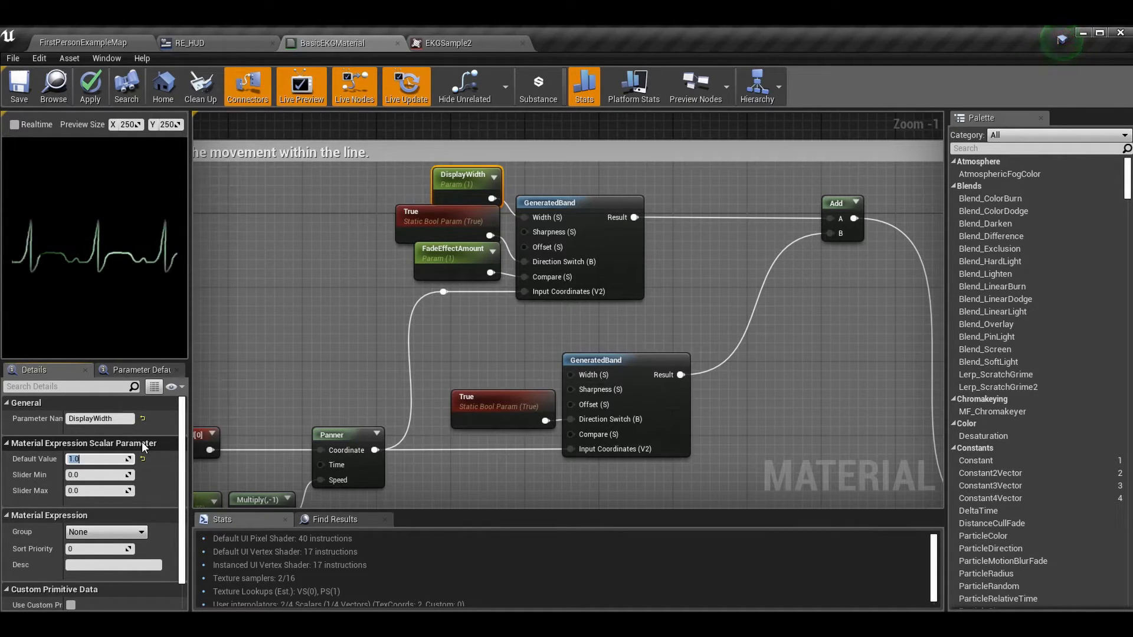
text(0.5)
key(Return)
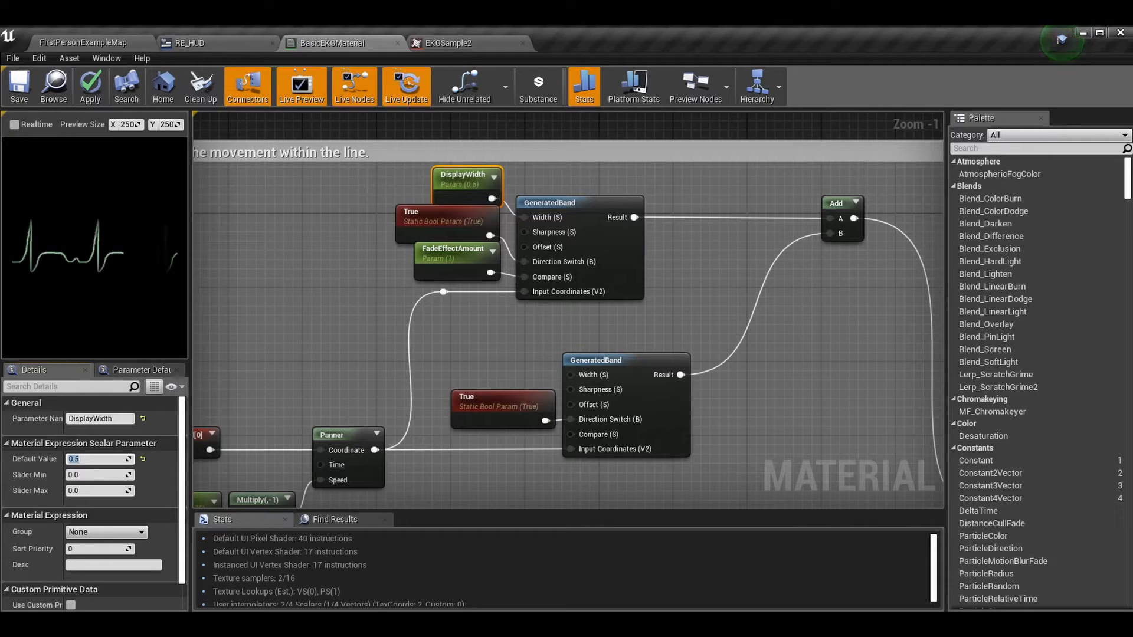
key(Return)
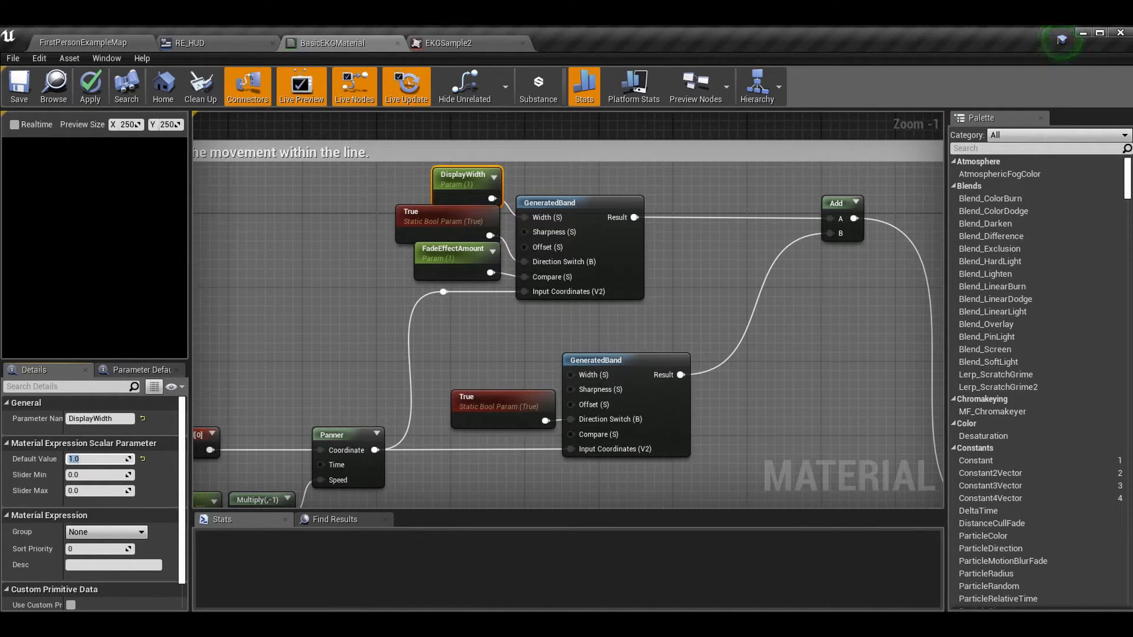
text(2.0)
key(Return)
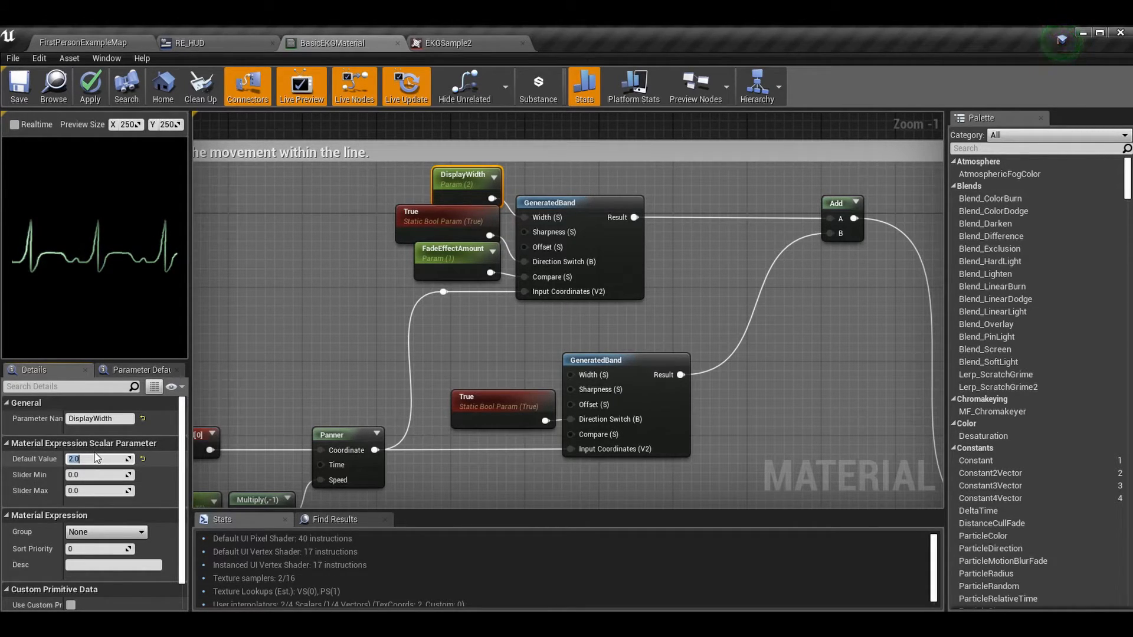
key(Return)
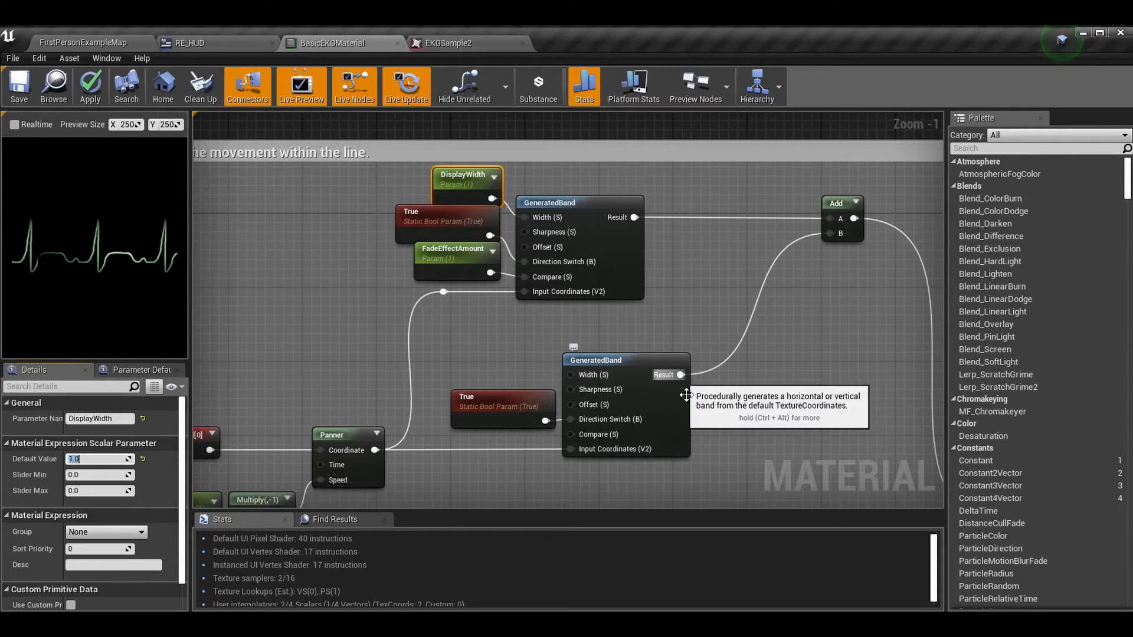
Step: Try default values of 0.5 and 0.2 for the FadeEffectAmount parameter feeding the upper GeneratedBand's Compare input
click(426, 223)
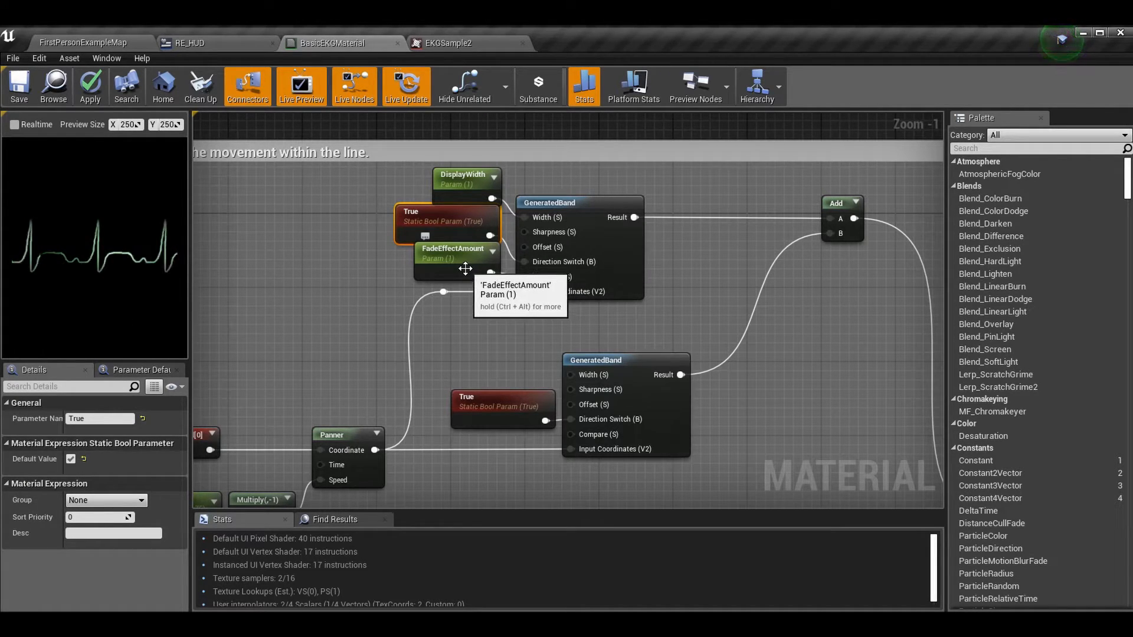
click(466, 271)
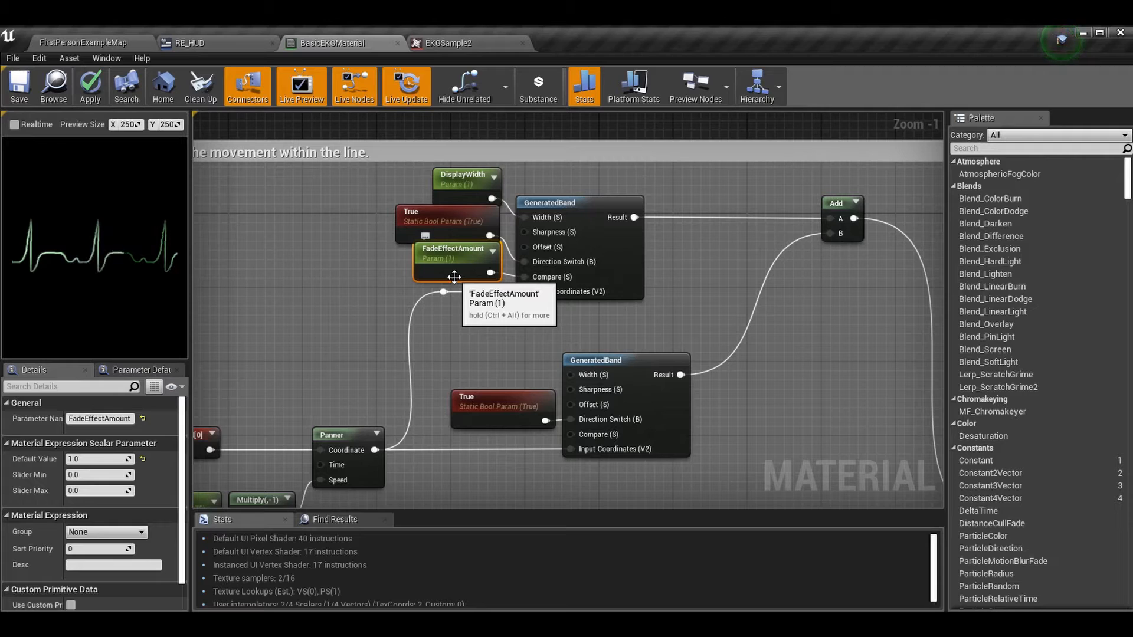
click(121, 458)
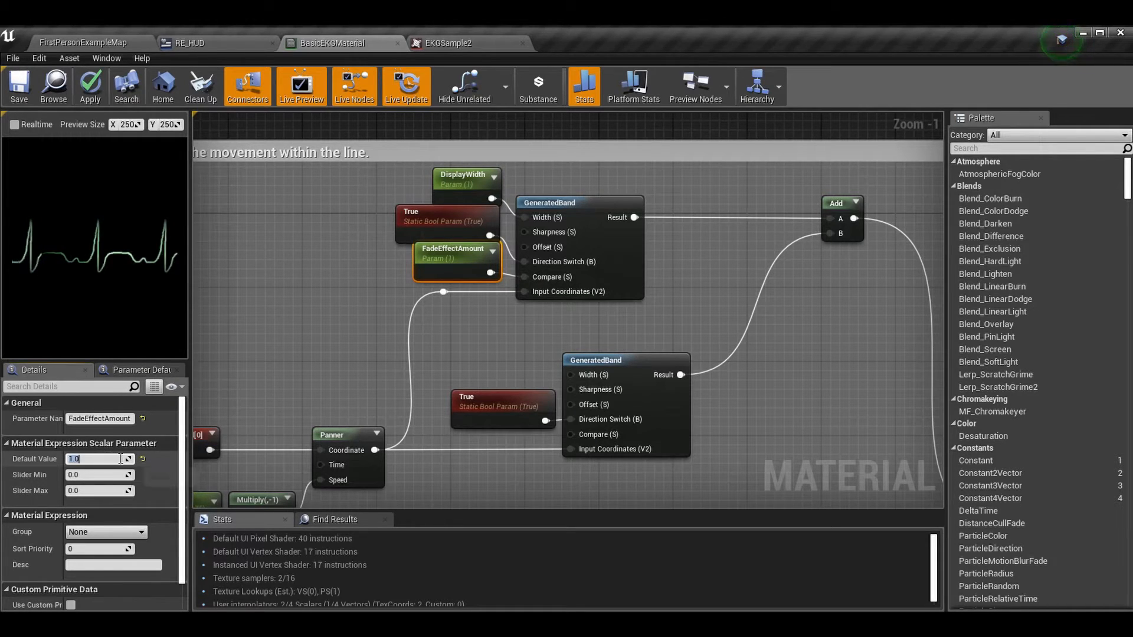
text(0.)
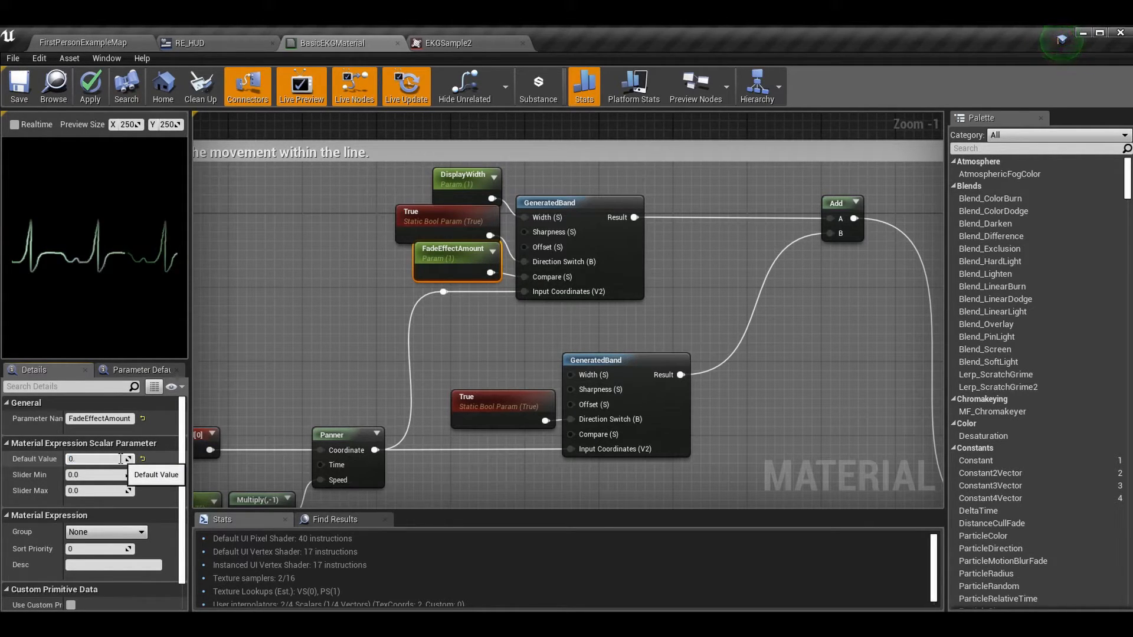
text(5)
key(Return)
text(.2)
key(Return)
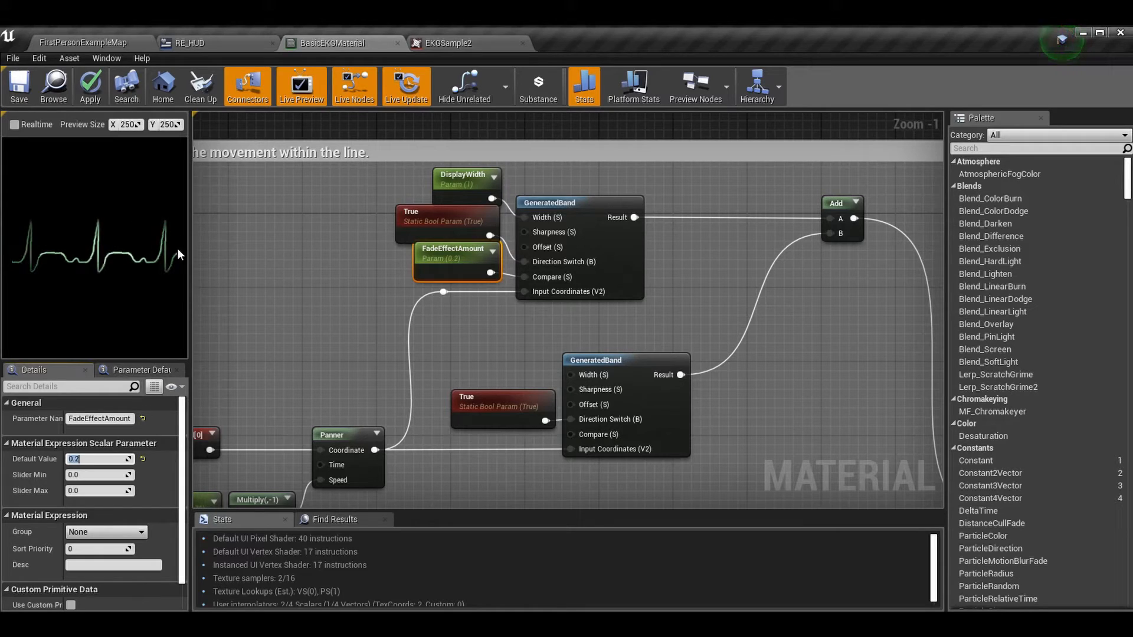
Step: Try a default value of 2.0 for the FadeEffectAmount parameter, and restore it to 1.0
text(1.0)
key(BackSpace)
key(BackSpace)
key(BackSpace)
text(2)
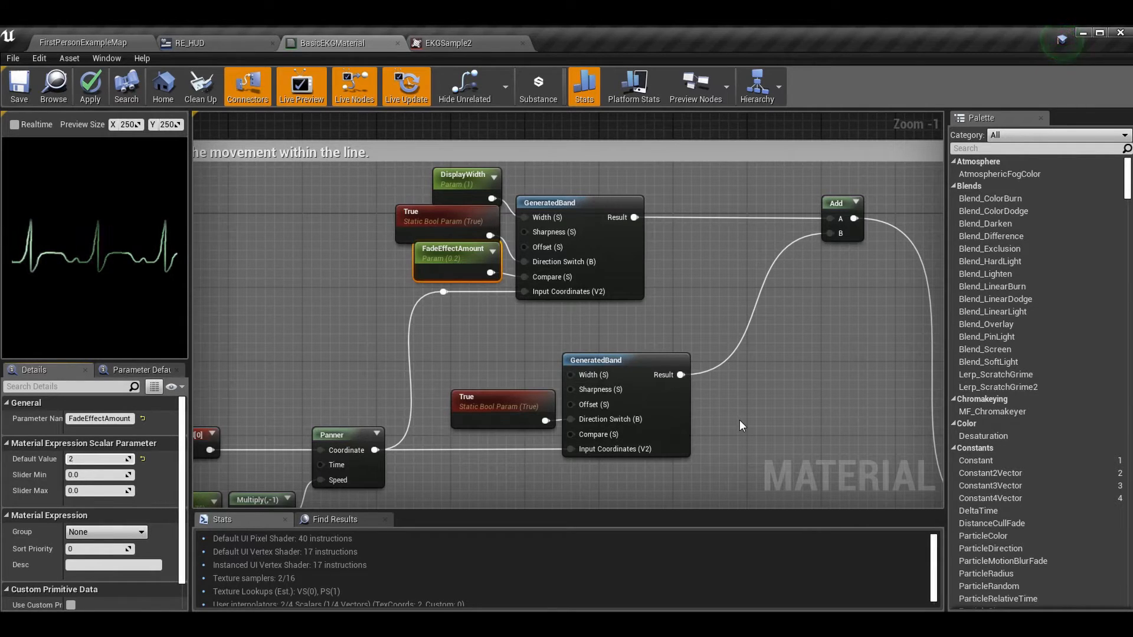
key(Return)
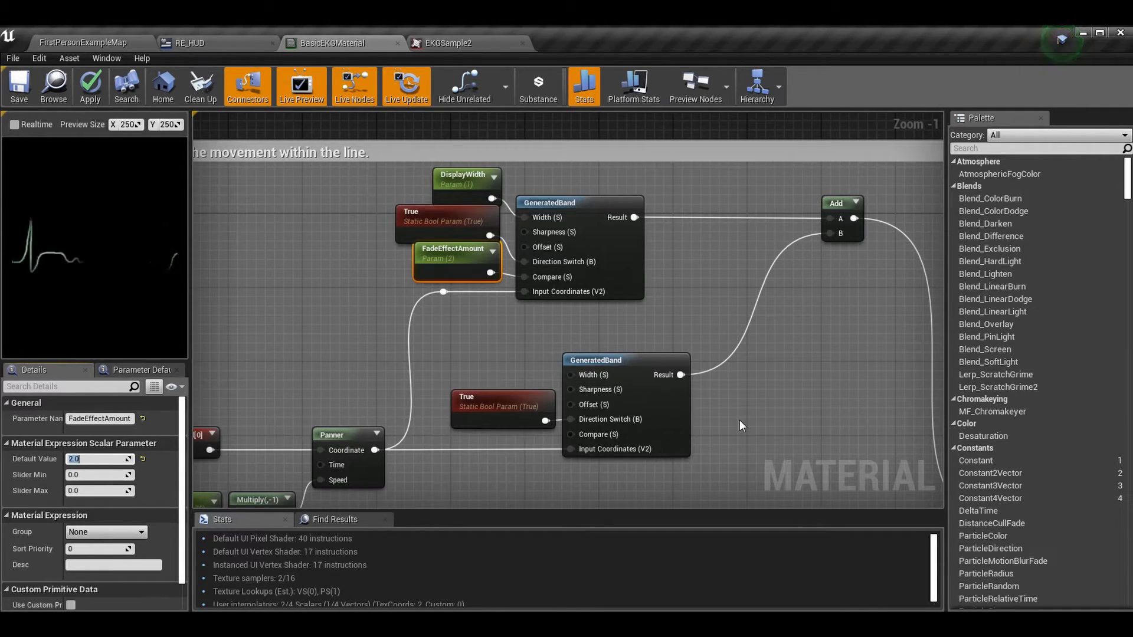
text(1)
key(Return)
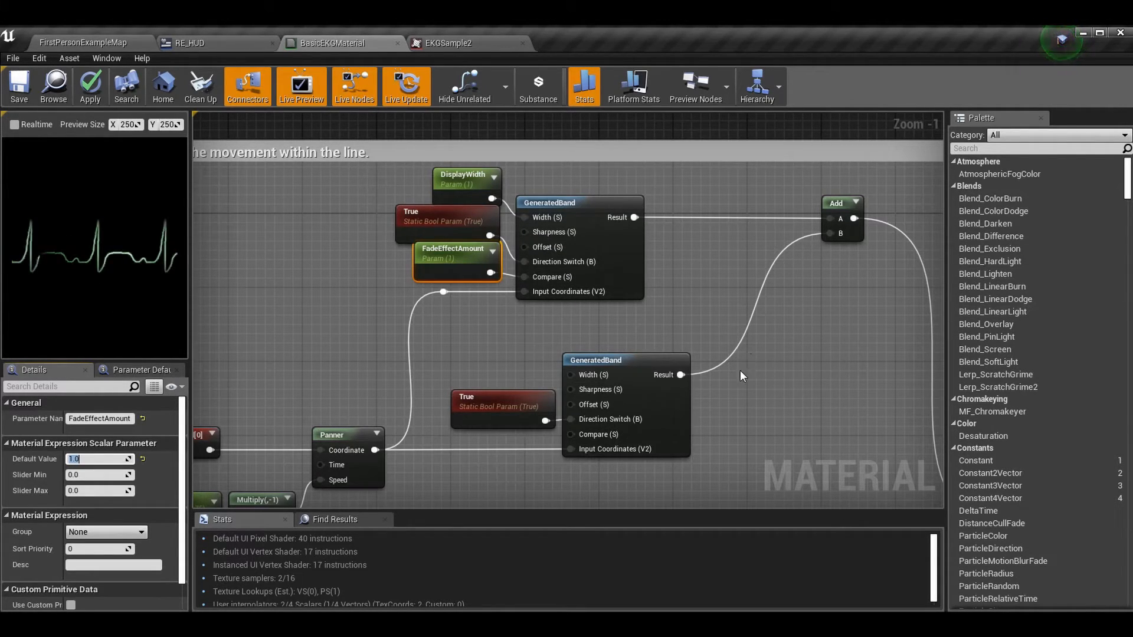
Step: Examine the "Color the line" group and the Multiply node that combines the movement and texture zoom groups
click(712, 293)
right_drag(766, 269, 407, 152)
scroll(653, 437, down, 2)
right_drag(581, 347, 596, 174)
scroll(596, 174, down, 2)
right_drag(695, 235, 649, 409)
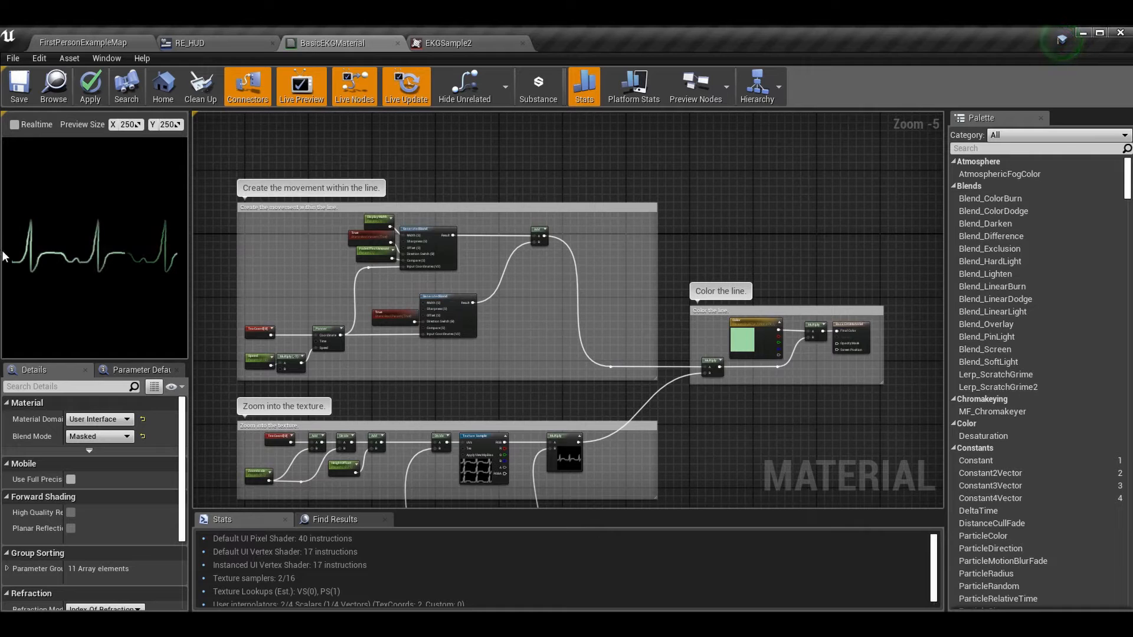
right_drag(676, 412, 693, 360)
right_drag(731, 218, 720, 342)
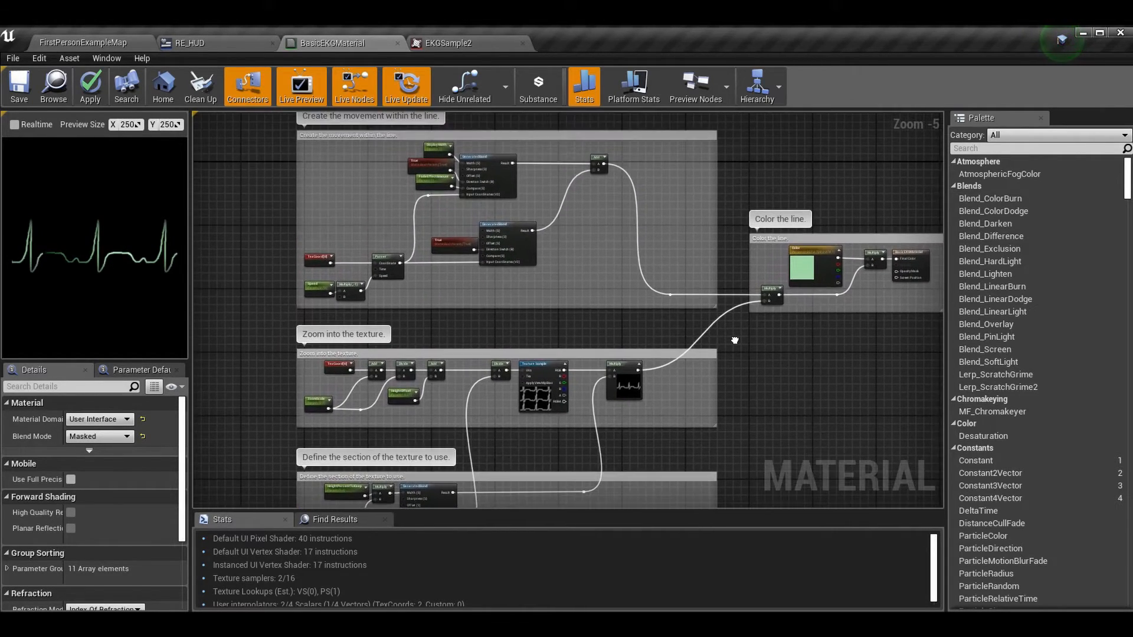
scroll(751, 331, up, 4)
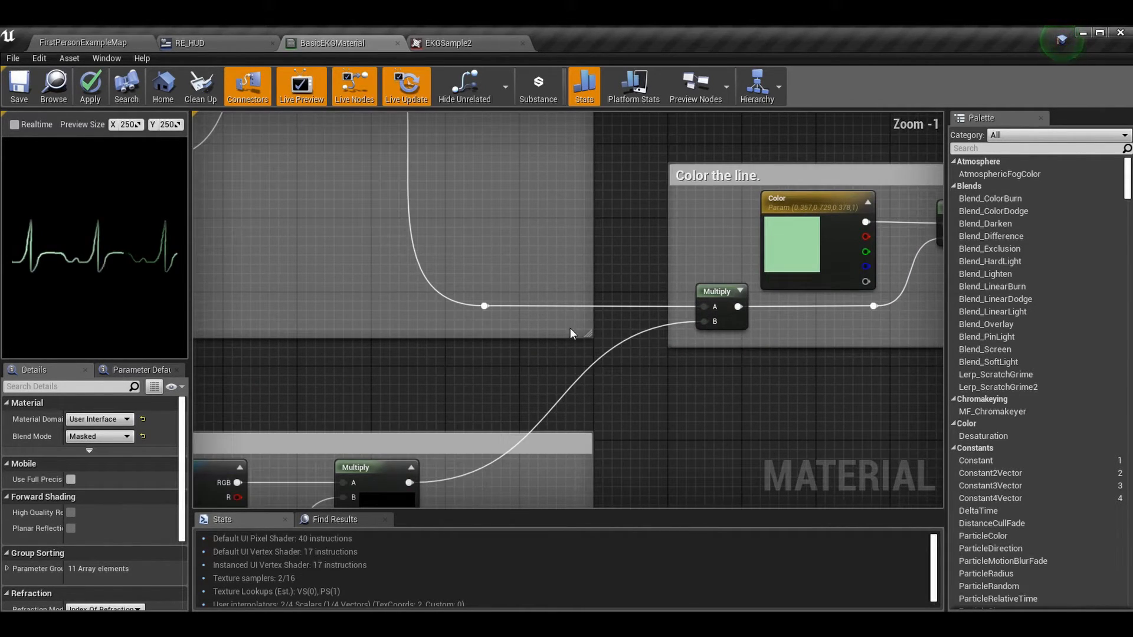
right_drag(811, 229, 571, 346)
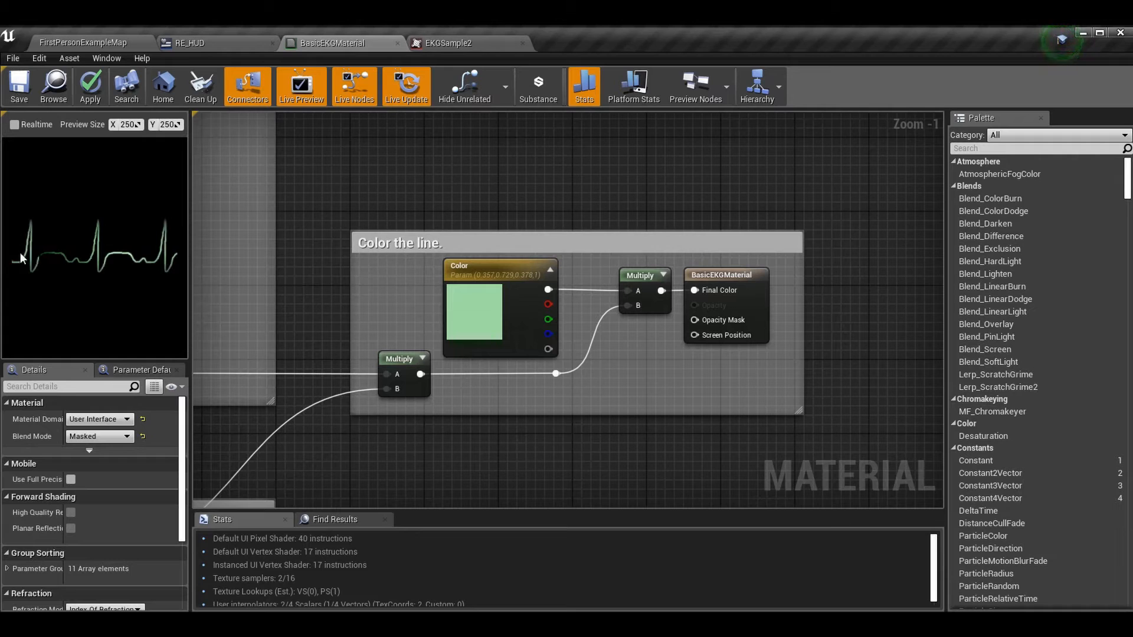
Step: Trace the links from the movement and texture zoom groups through the "Color the line" nodes to Final Color
right_drag(331, 340, 776, 212)
scroll(736, 363, down, 2)
right_drag(736, 364, 638, 503)
right_drag(473, 313, 712, 324)
scroll(713, 325, down, 1)
right_drag(668, 234, 716, 226)
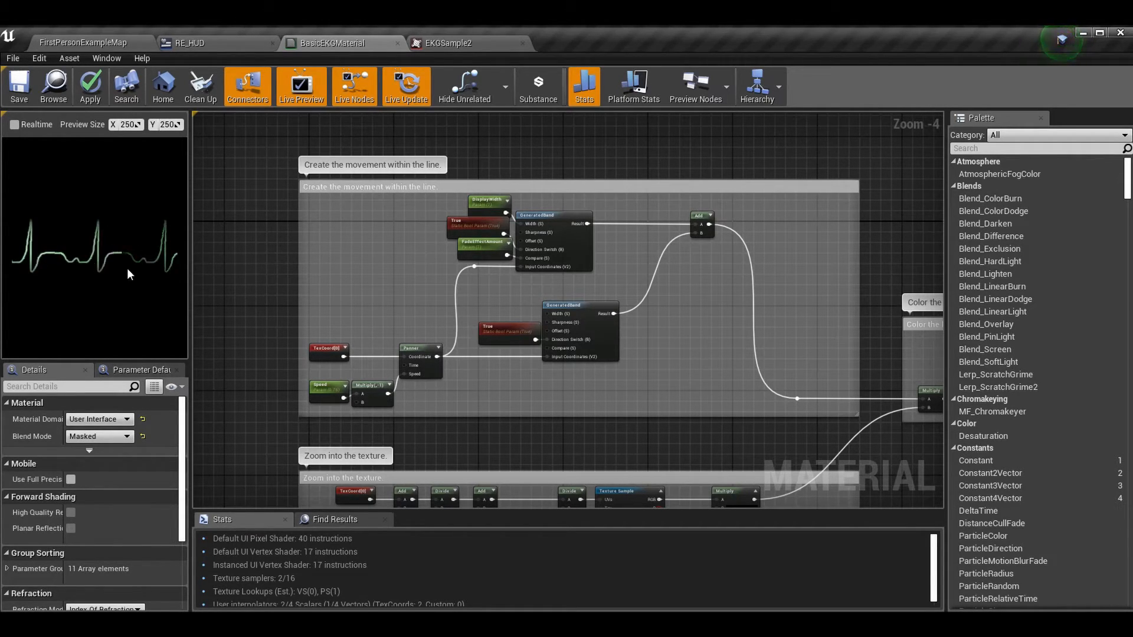
mouse_move(820, 374)
right_down()
mouse_move(774, 302)
mouse_move(755, 222)
right_up()
right_drag(813, 403, 748, 339)
right_drag(599, 288, 582, 270)
right_drag(551, 318, 691, 282)
right_drag(733, 230, 473, 403)
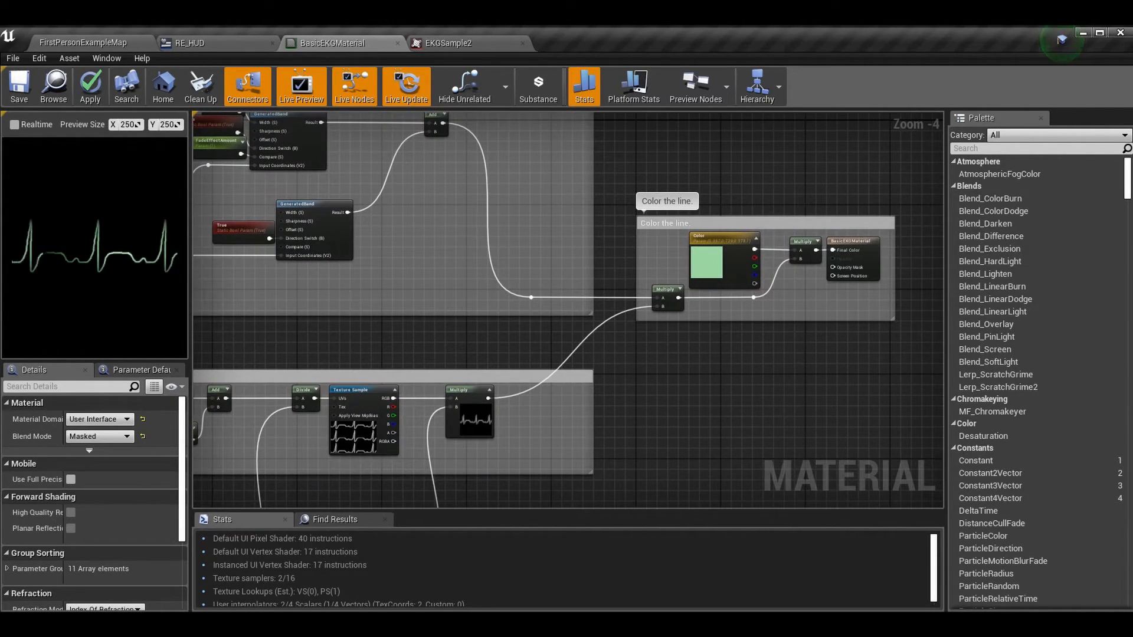
right_drag(584, 283, 394, 292)
scroll(416, 289, up, 1)
scroll(468, 289, up, 1)
right_drag(487, 327, 431, 355)
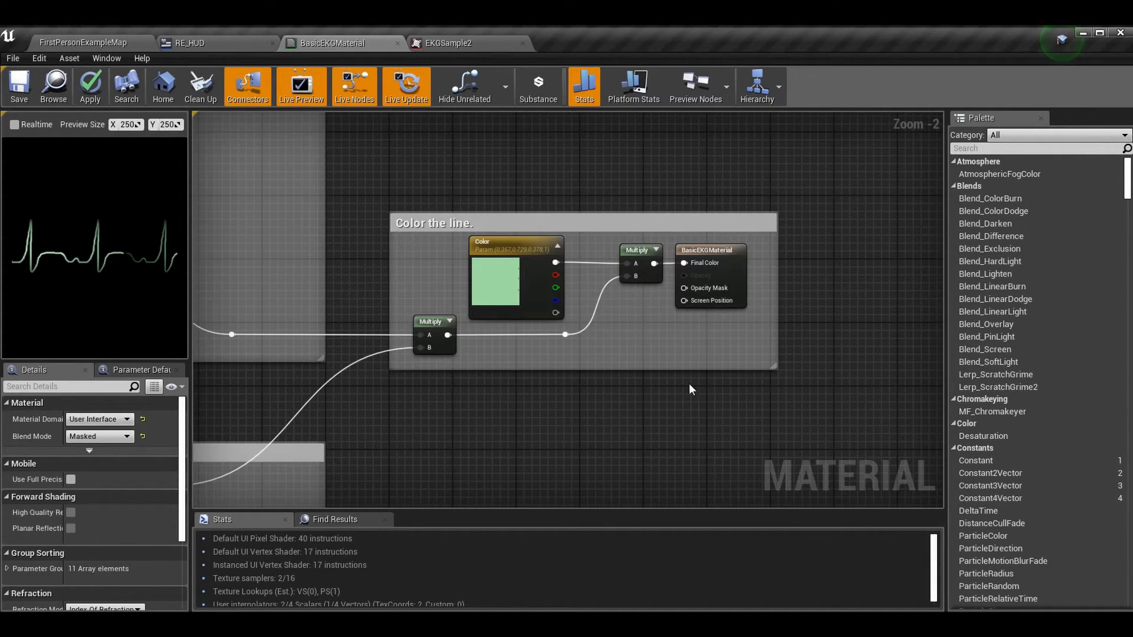
Step: Try to add a vector parameter node near the "Color the line" group
right_click(722, 443)
text(c)
right_click(644, 347)
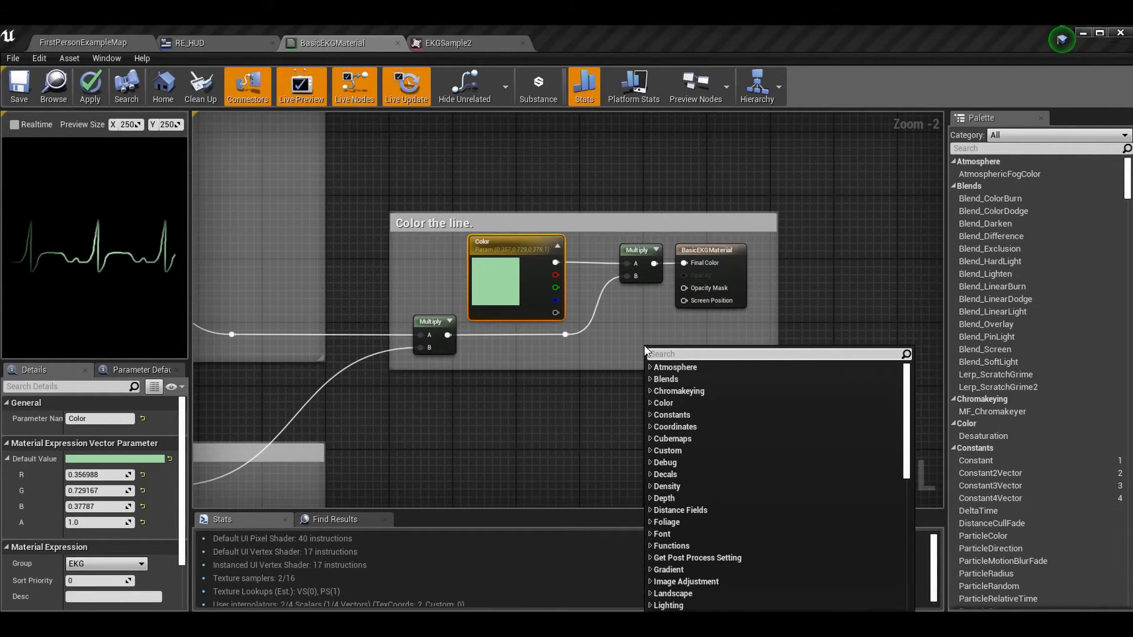
text(vector para)
key(Return)
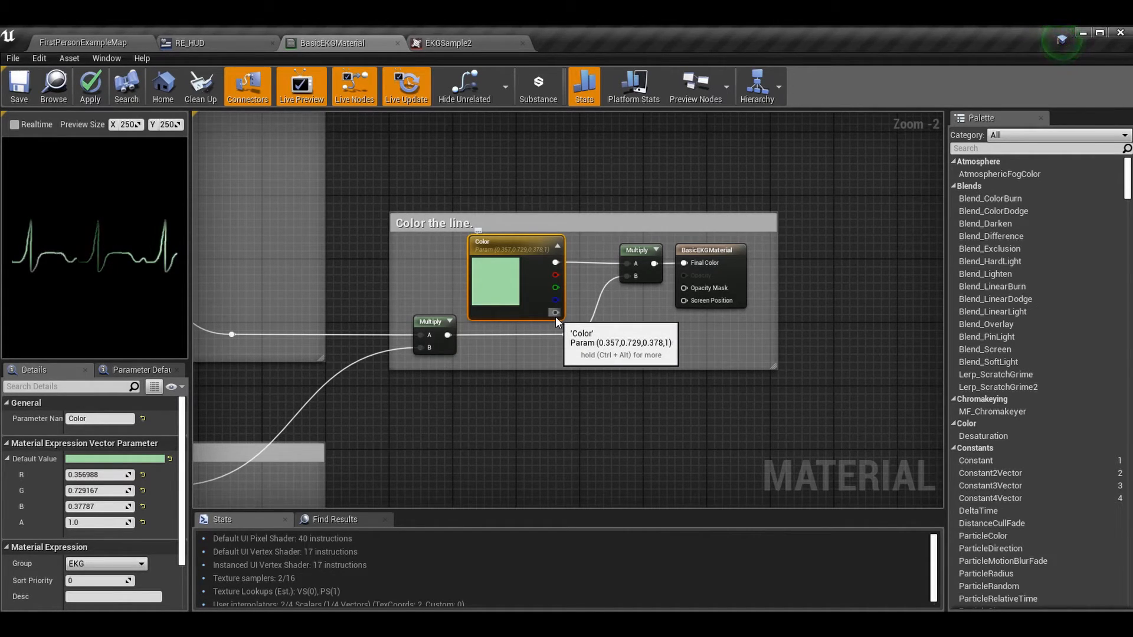
Step: Try the Color node's alpha output on the final Multiply node's A input, and reconnect the RGB output instead
drag(556, 313, 627, 263)
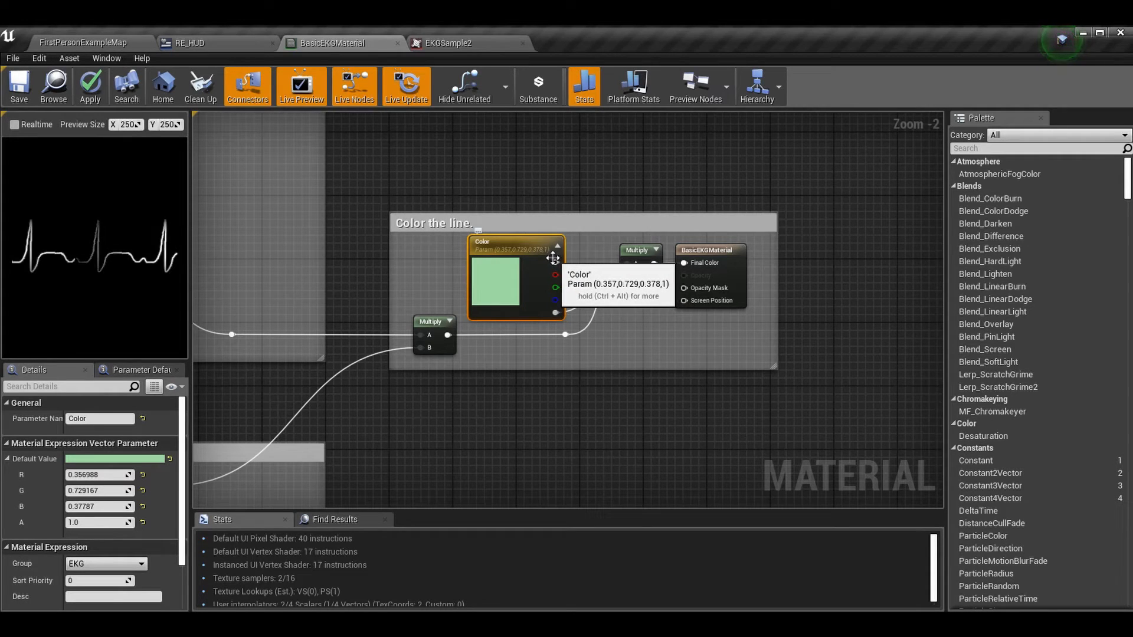
drag(555, 263, 629, 264)
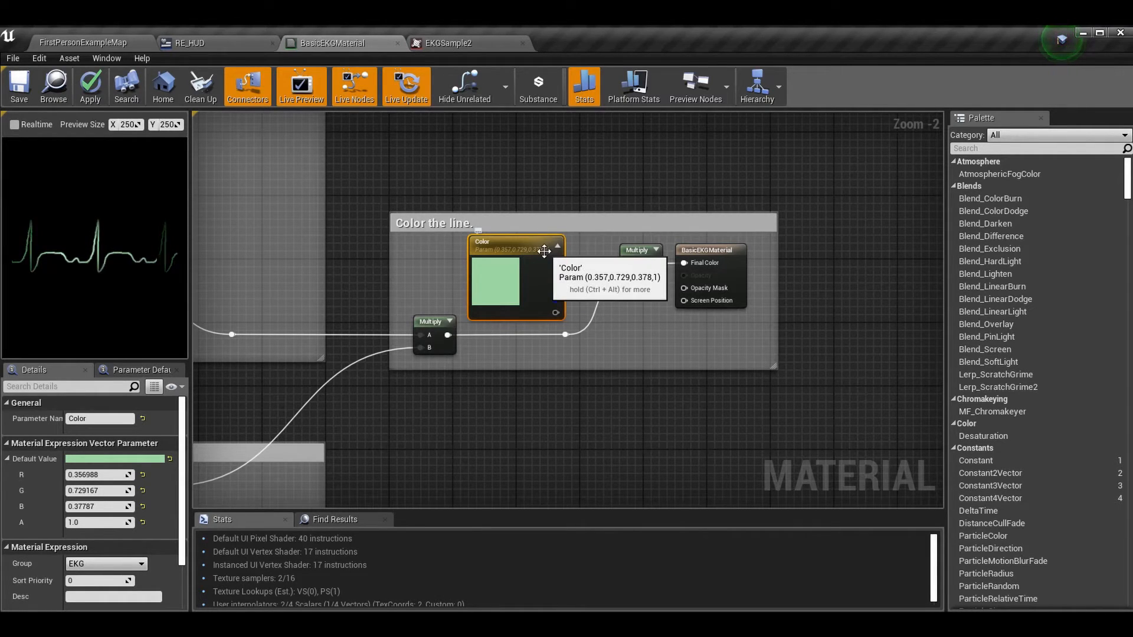
Step: Set the Color parameter's default to cyan with R 0.0, G 0.729167, B 0.729167 and A 1.0
double_click(510, 298)
drag(550, 391, 534, 409)
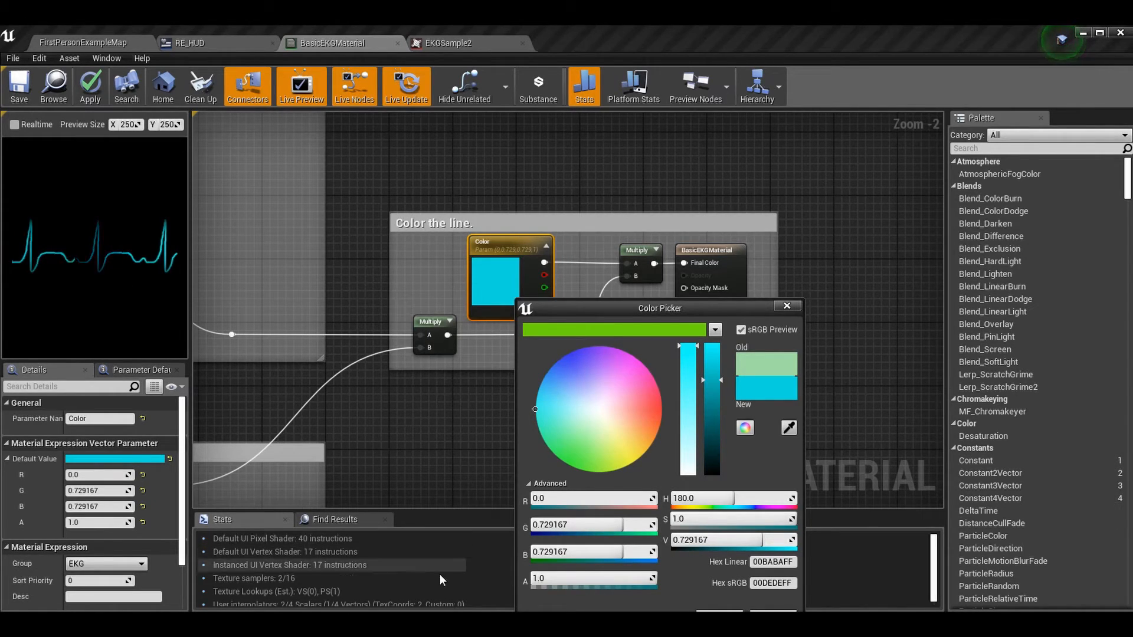
click(720, 616)
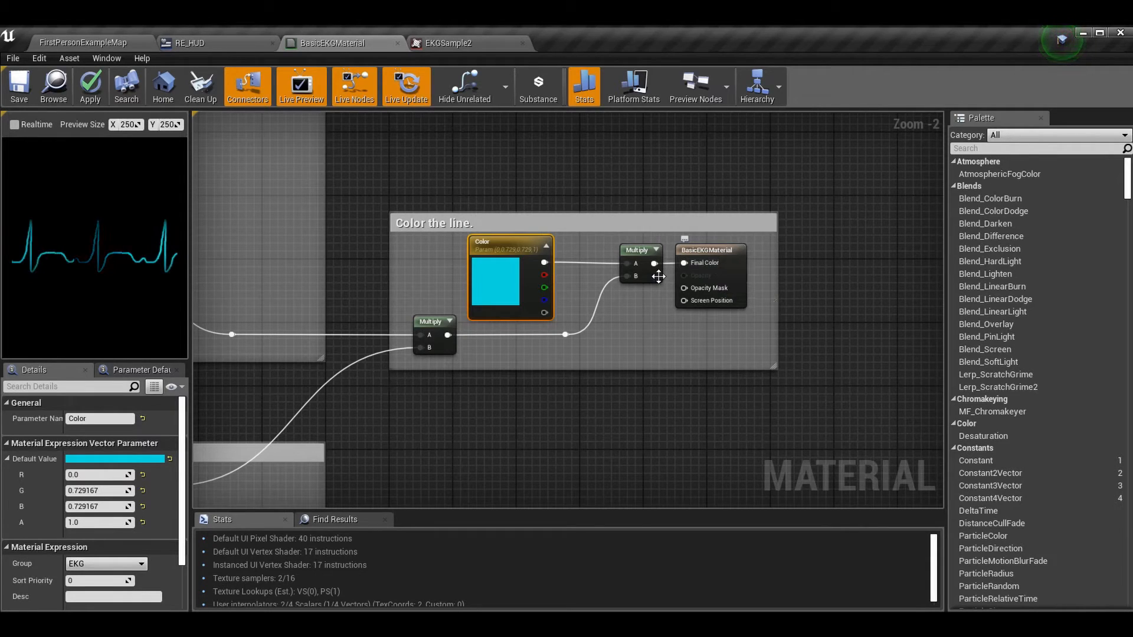
right_drag(557, 344, 707, 273)
scroll(784, 353, down, 4)
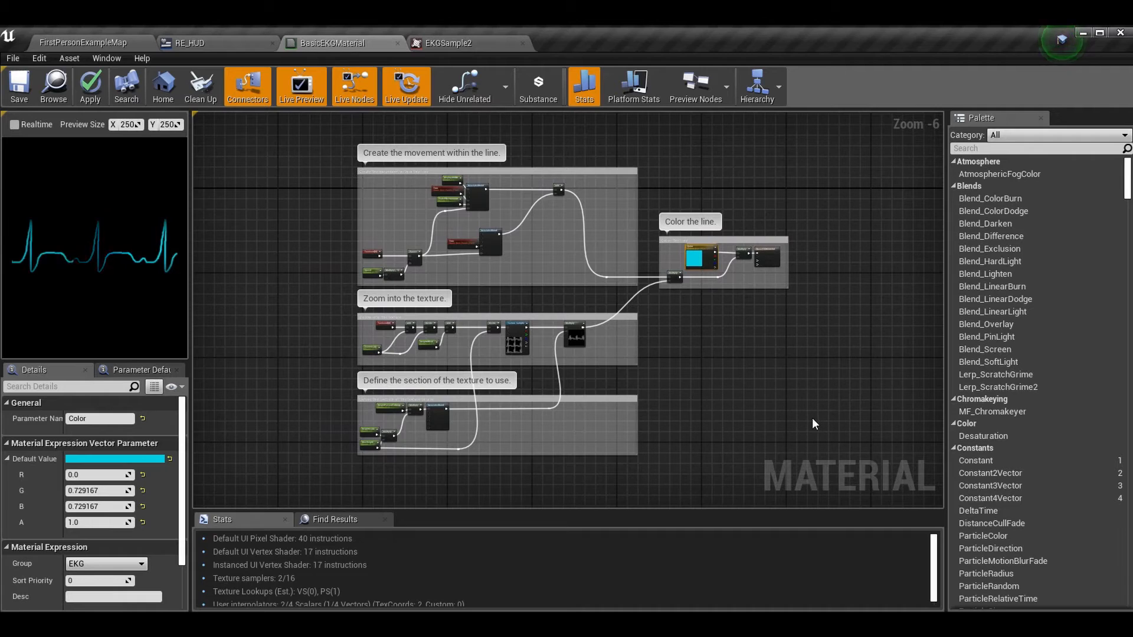
click(761, 385)
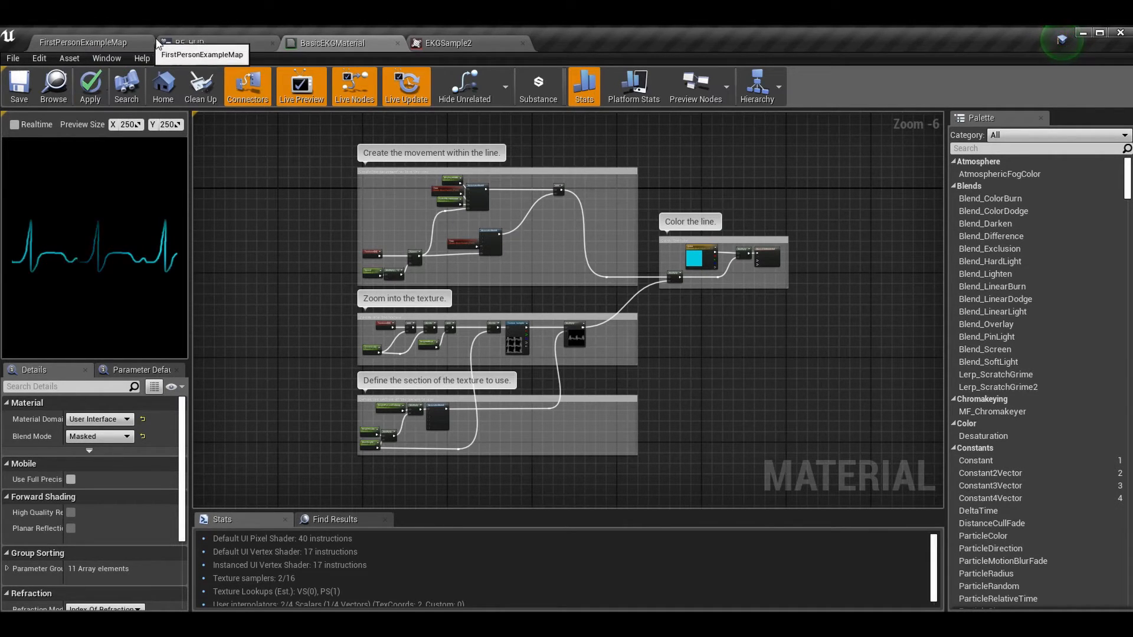
Step: Open the RE_HUD widget and examine its event graph and its HeartMonitorHealthBar and HealthIndicatorBackground images
click(207, 43)
right_drag(318, 139, 292, 117)
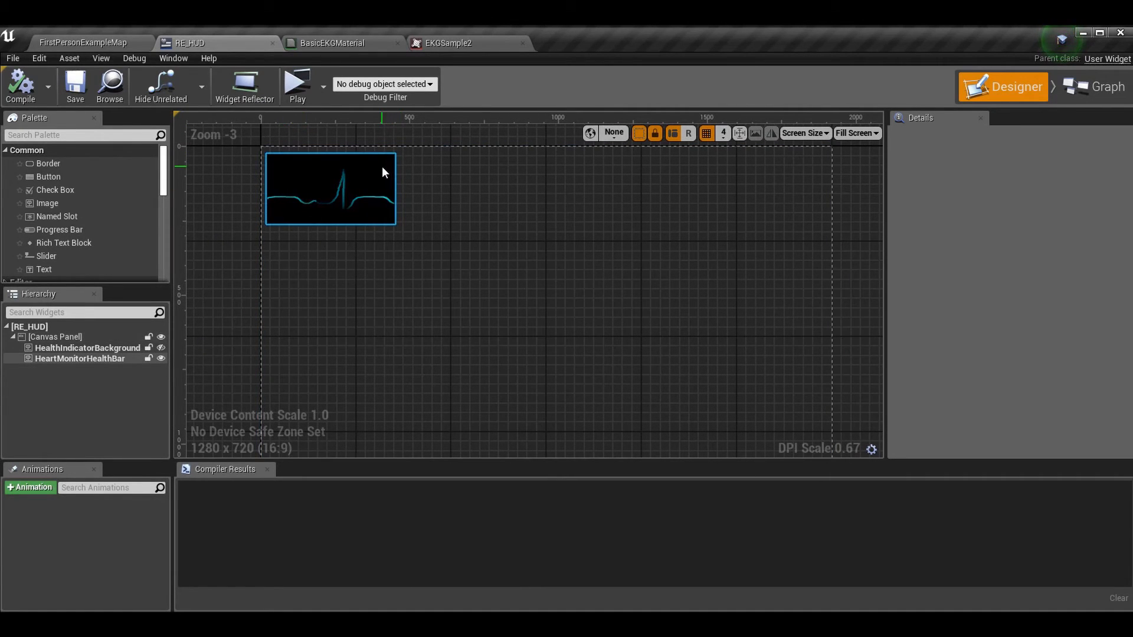
click(1091, 87)
right_drag(425, 543, 612, 493)
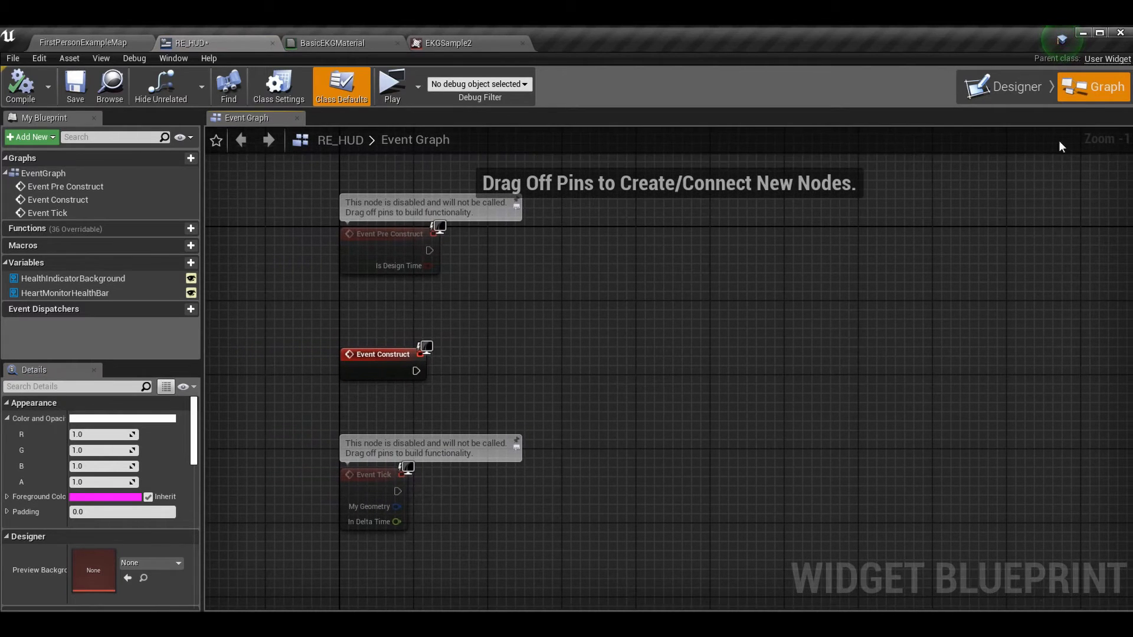
click(1005, 87)
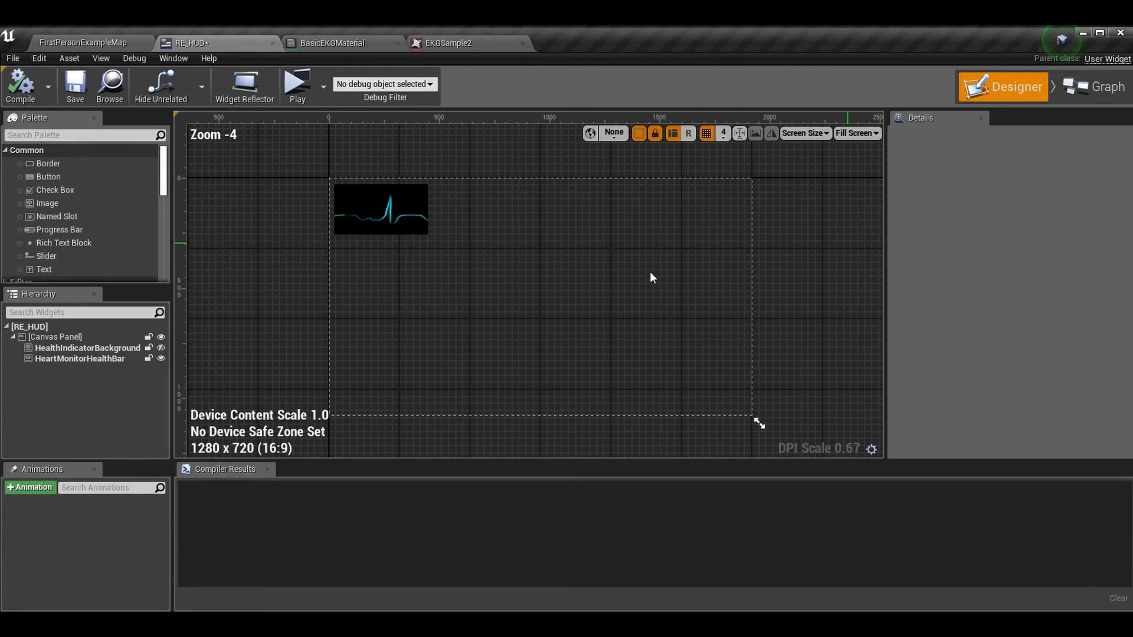
click(390, 204)
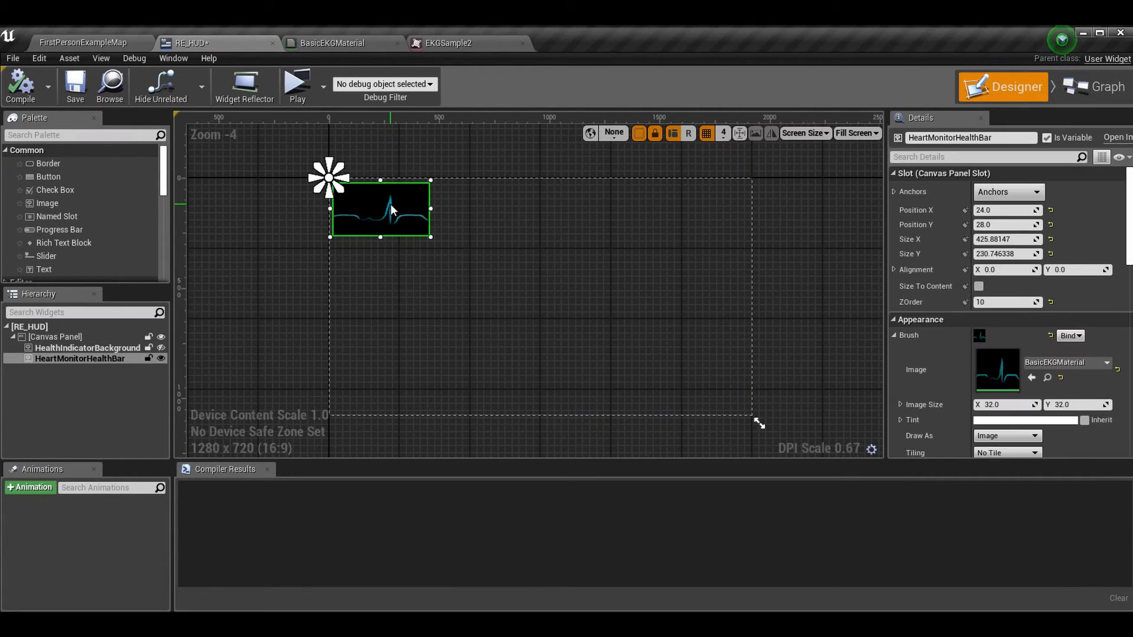
click(55, 350)
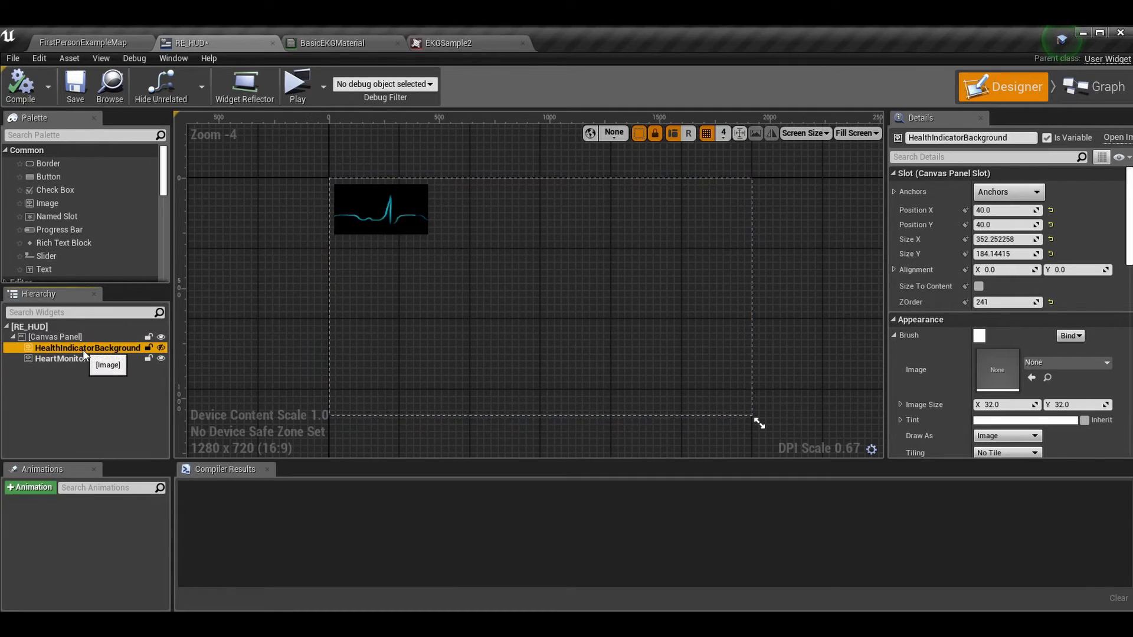
click(106, 360)
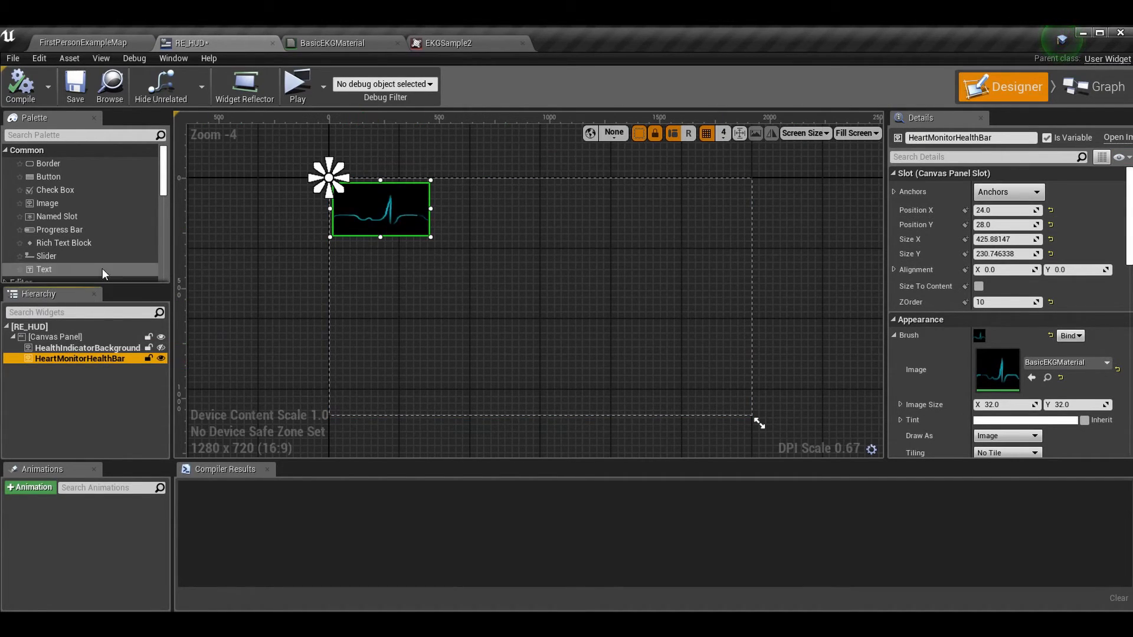
Step: Place a new image about 490 by 355 at about 816, 348 on the canvas, with BasicEKGMaterial as its brush image
drag(80, 204, 694, 232)
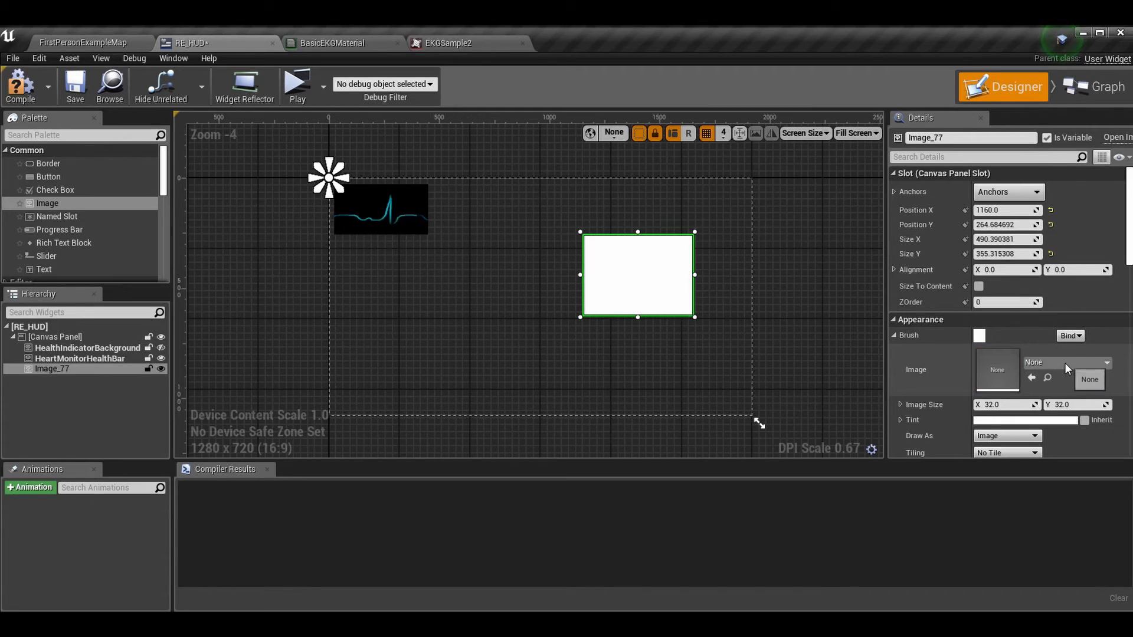
click(1046, 363)
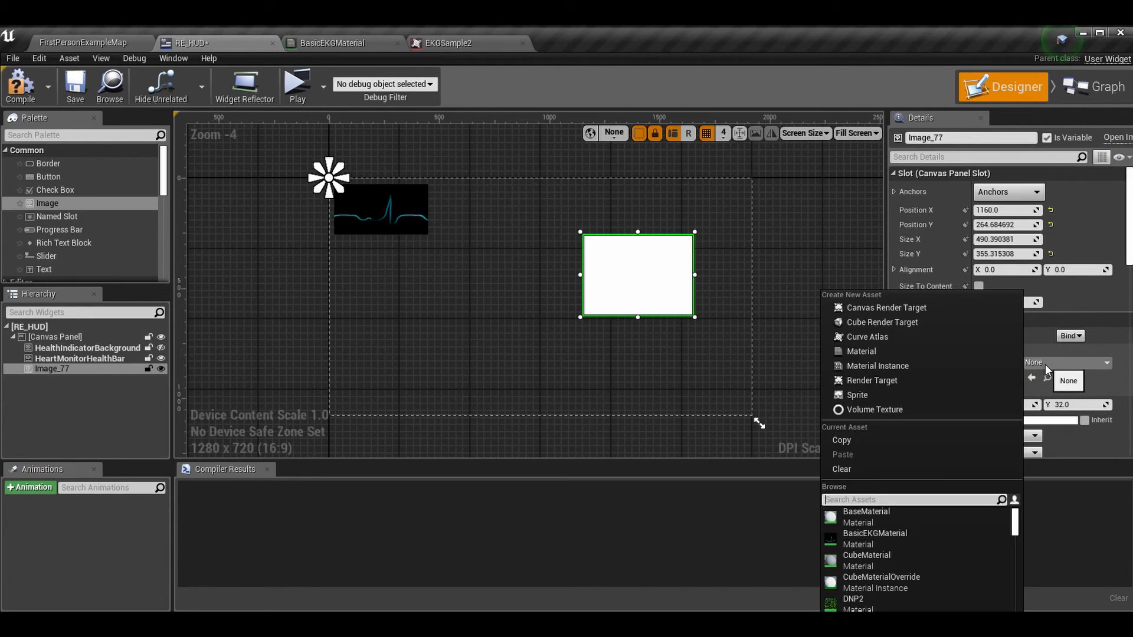
key(Up)
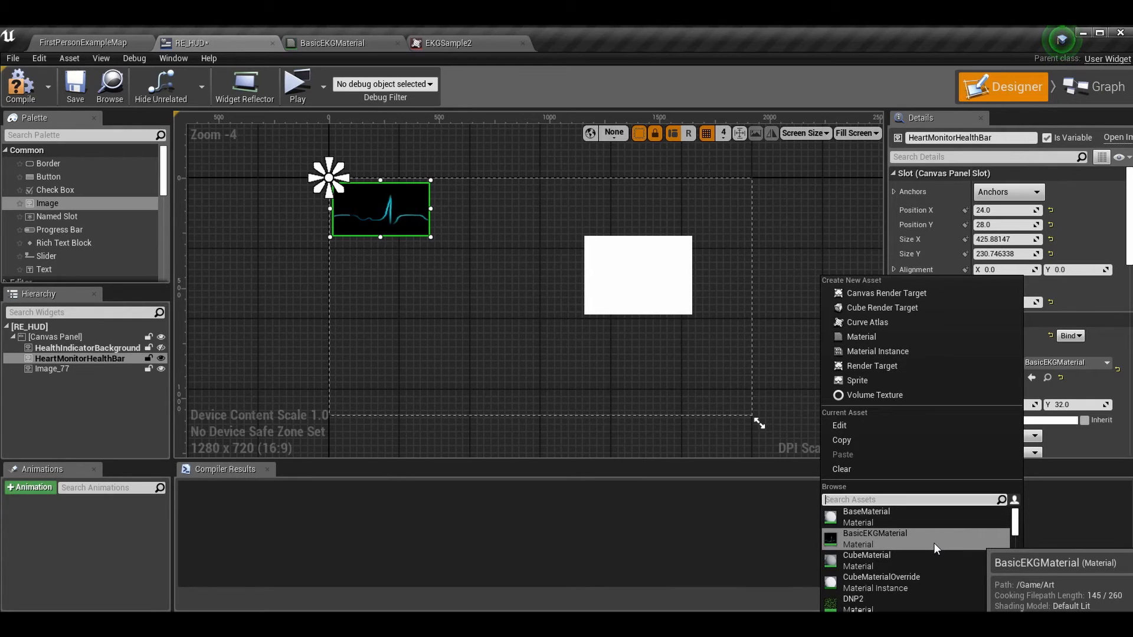
click(690, 312)
click(1073, 363)
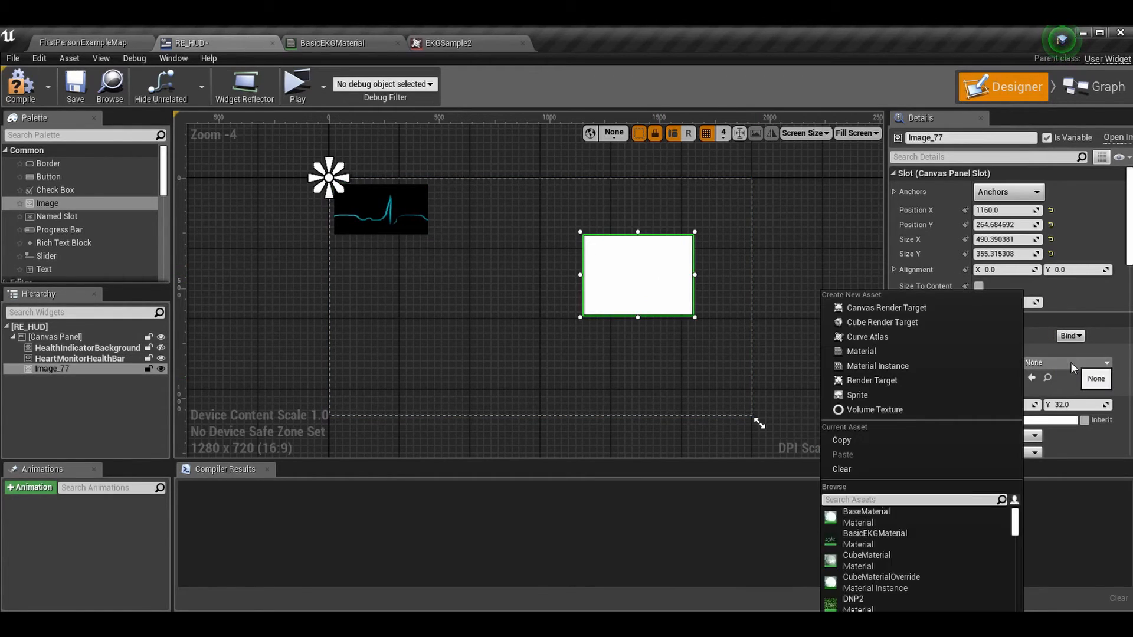
click(905, 542)
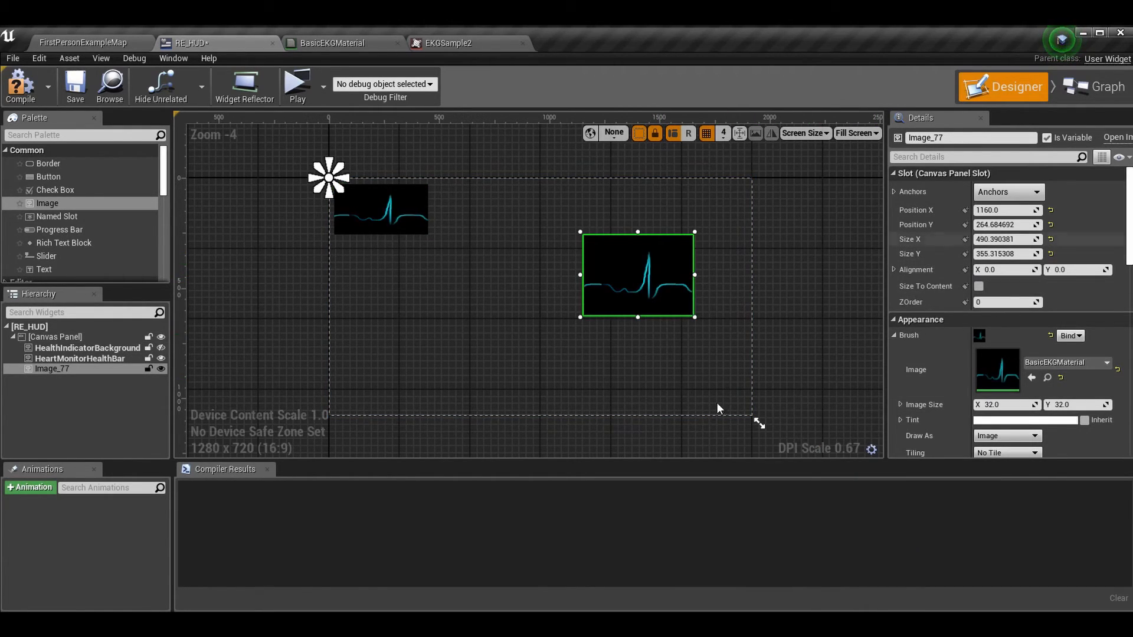
drag(627, 267, 551, 285)
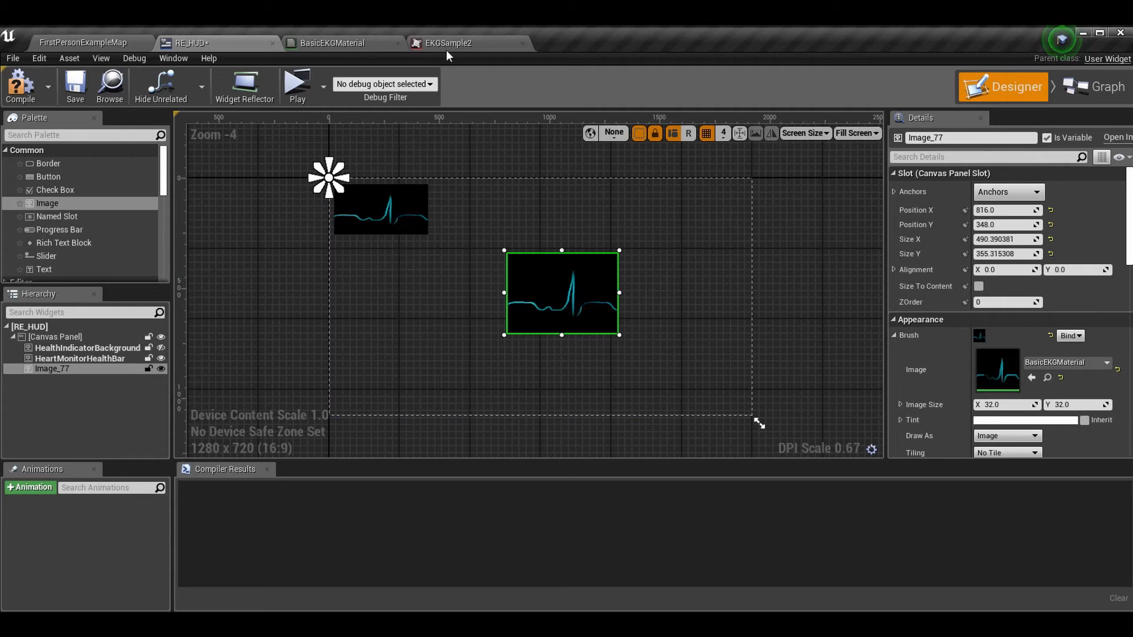
Step: Delete the newly added EKG image from the RE_HUD canvas, keeping HeartMonitorHealthBar, and compile and save the widget
click(323, 44)
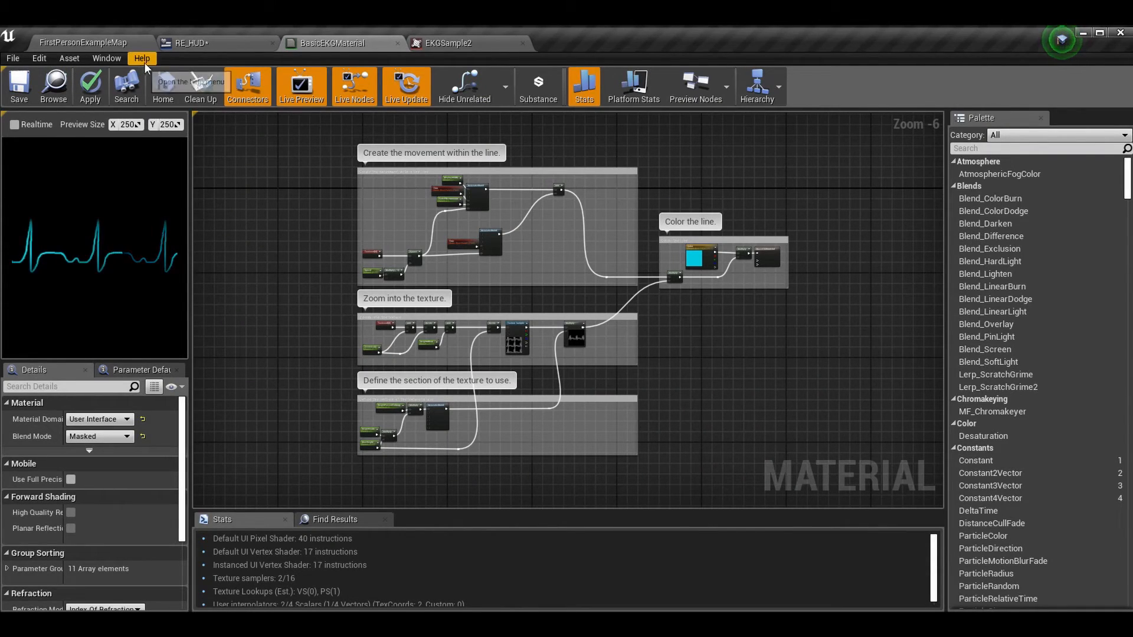
click(195, 43)
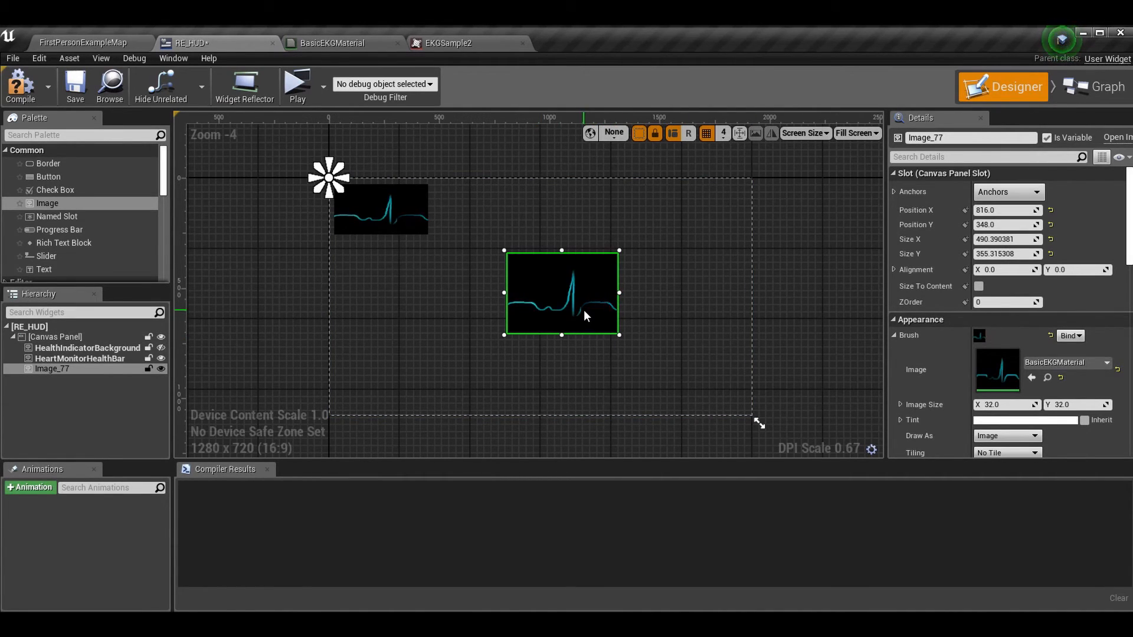
key(Delete)
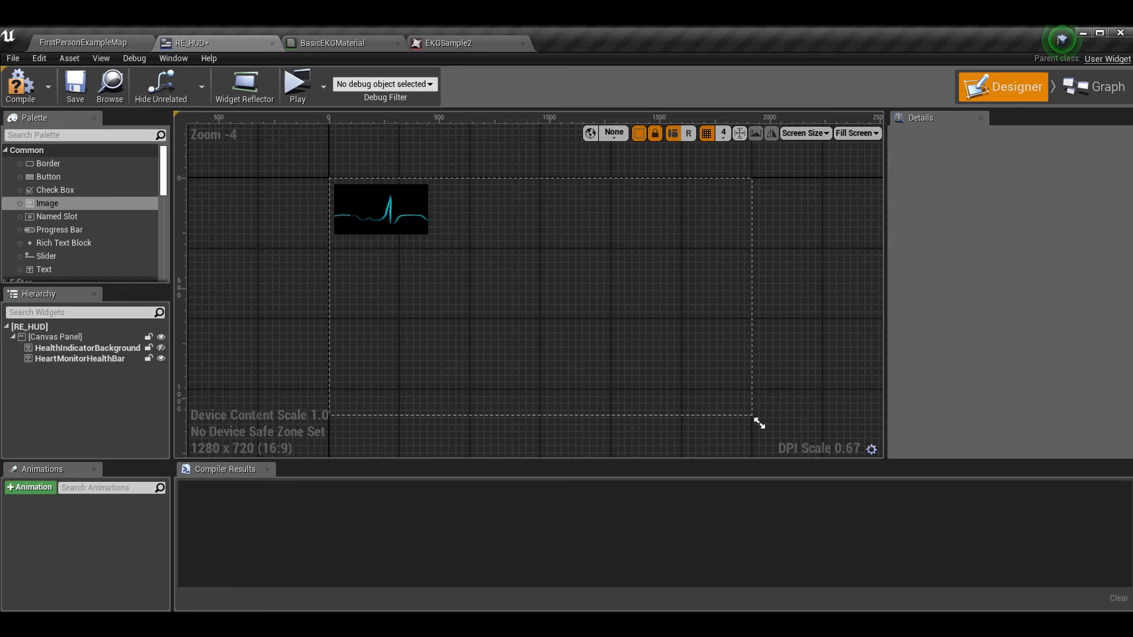
click(21, 86)
click(75, 86)
Step: Play the FirstPersonExampleMap level and check the heart monitor HUD while walking around and shooting the white cubes
click(82, 42)
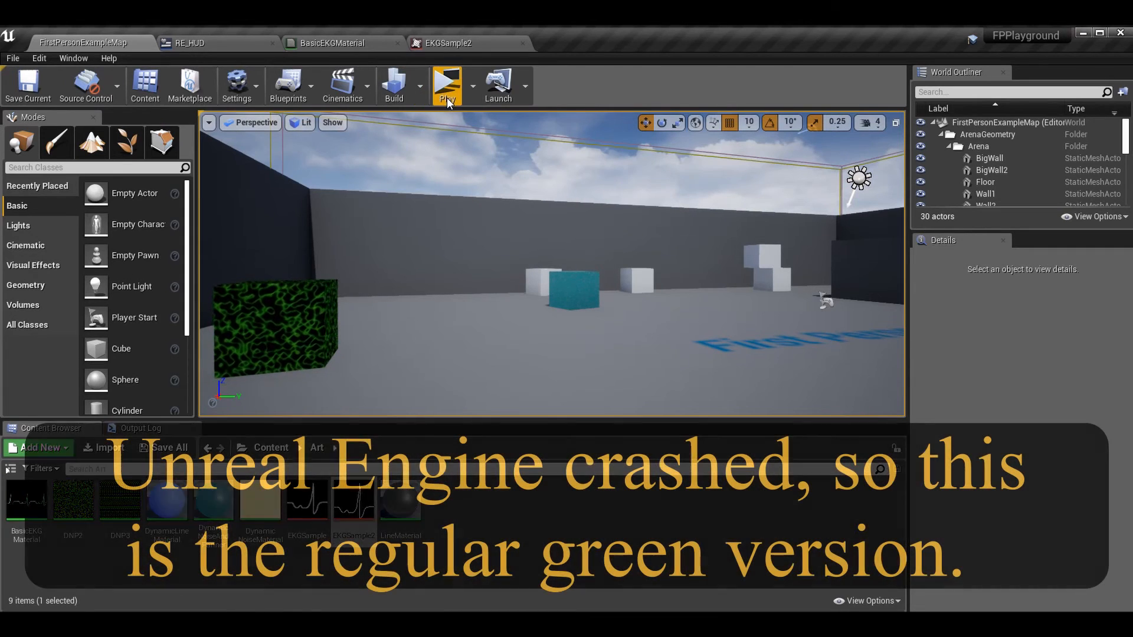
click(447, 82)
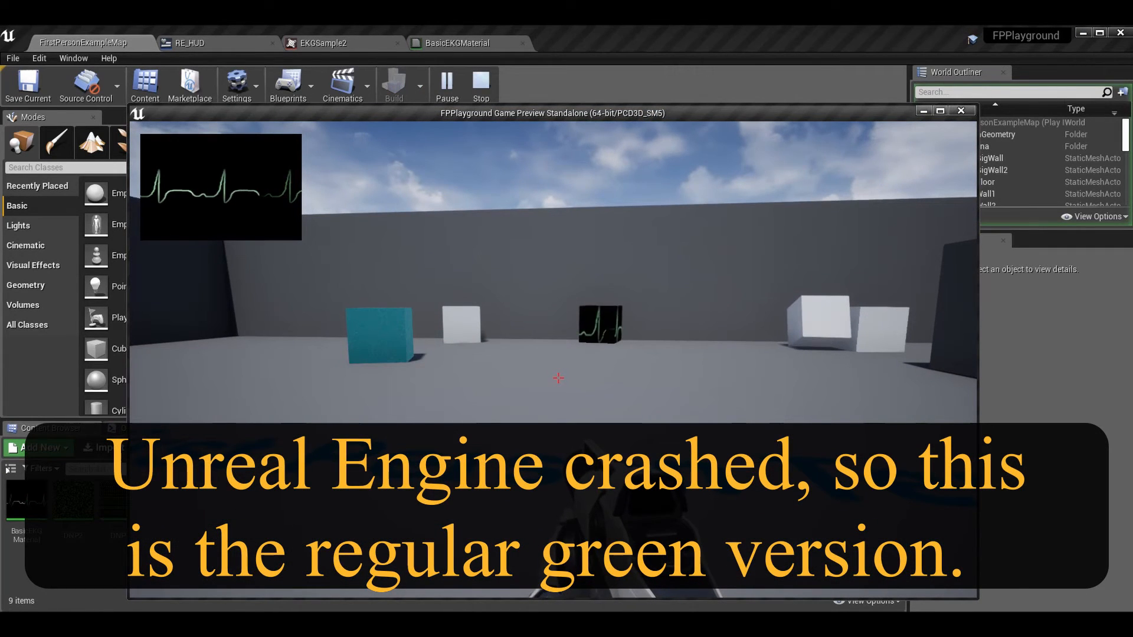
key(w)
key(w)
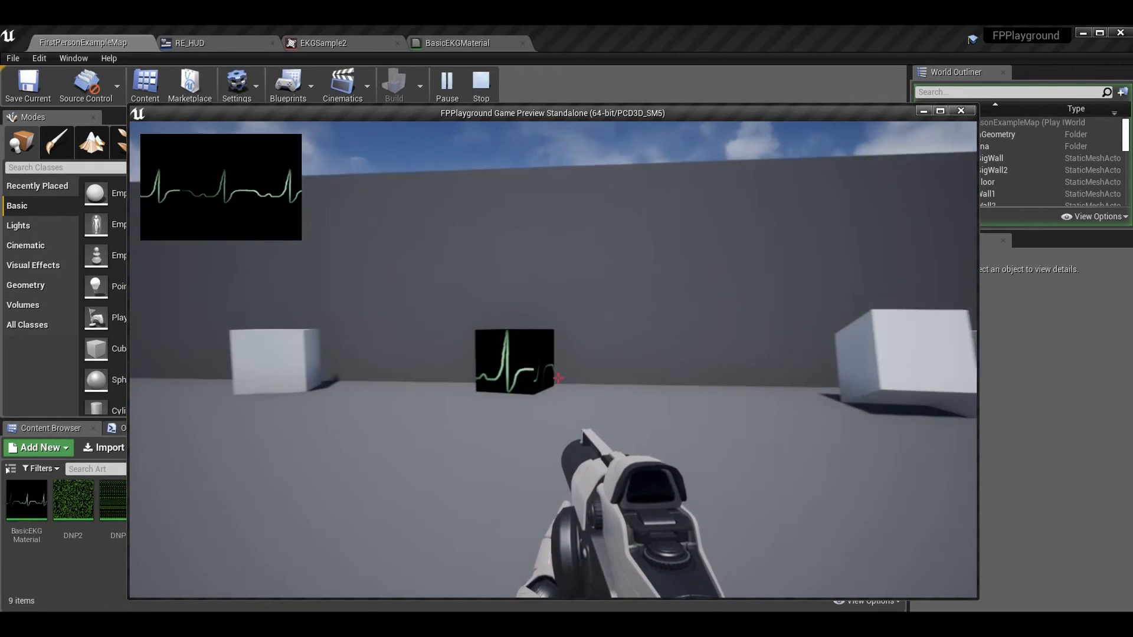
key(w)
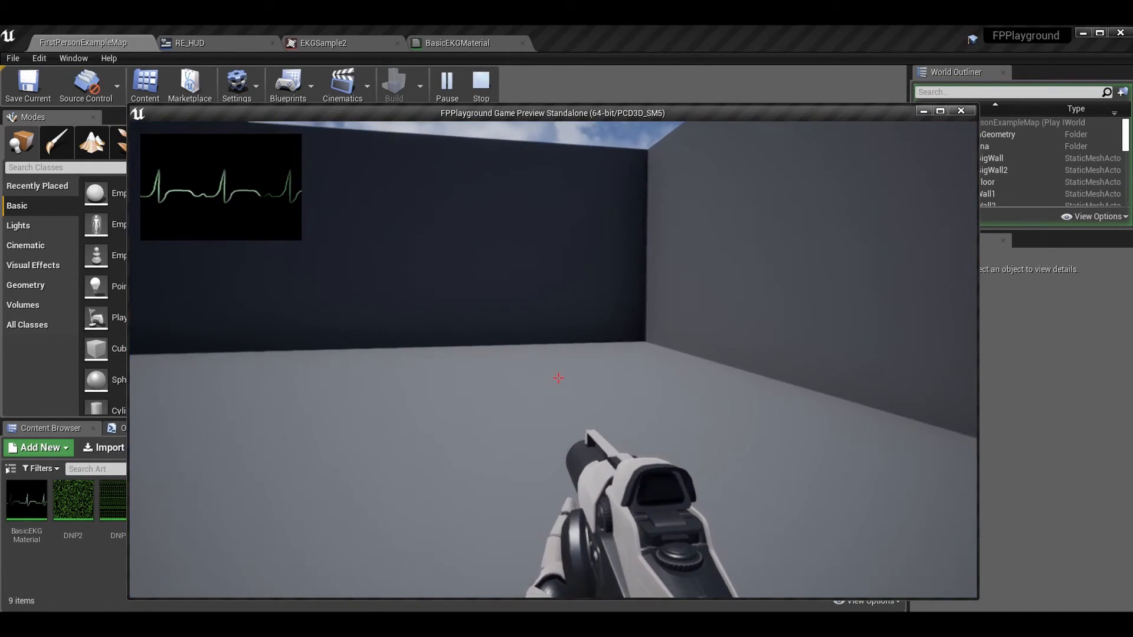
key(w)
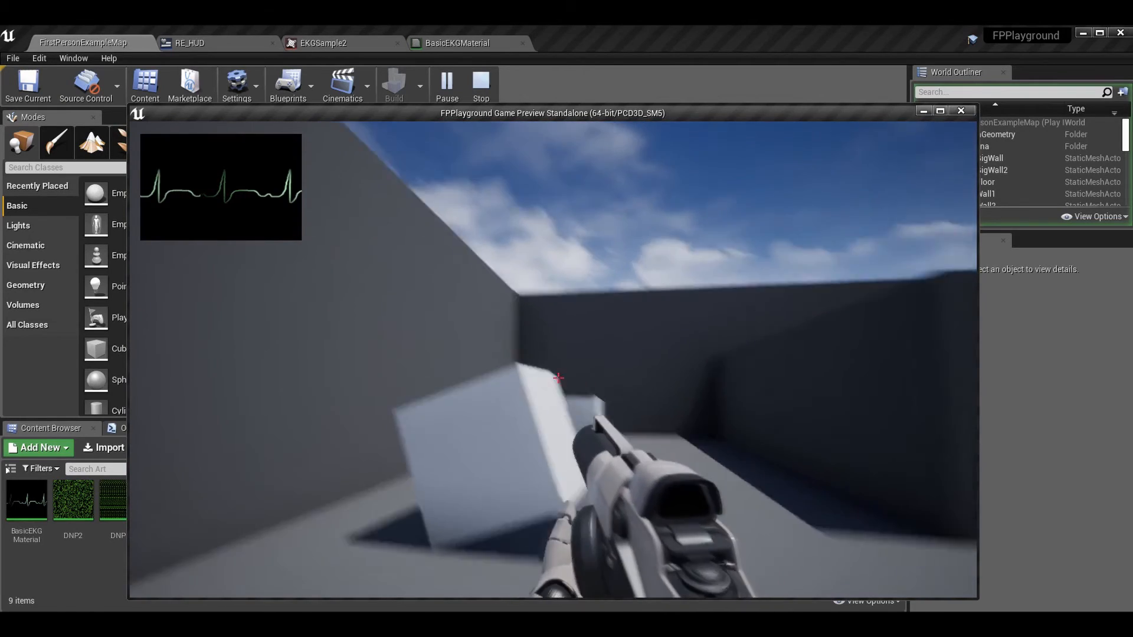
click(558, 378)
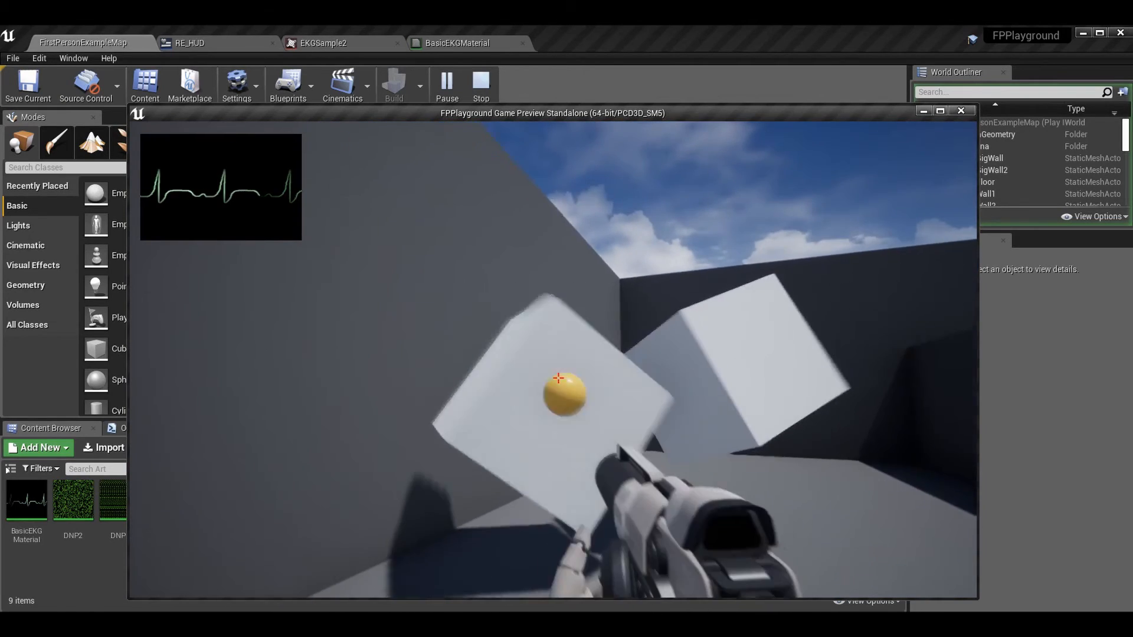
click(558, 377)
key(w)
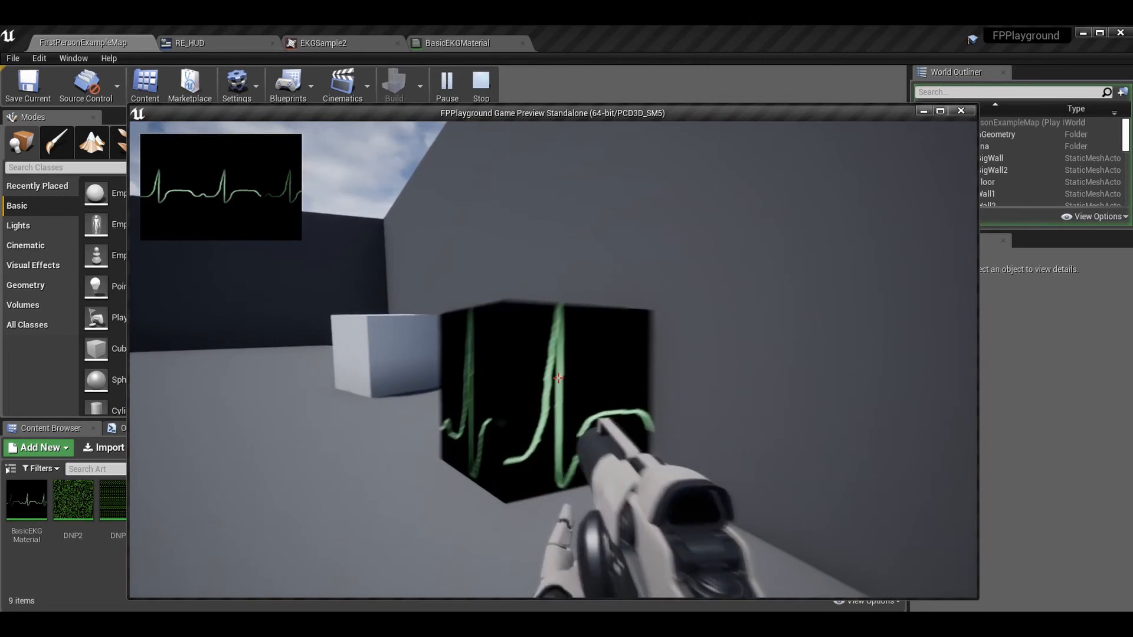
Step: Shoot the cube carrying the EKG material around the arena and examine its animated line from several sides
click(558, 378)
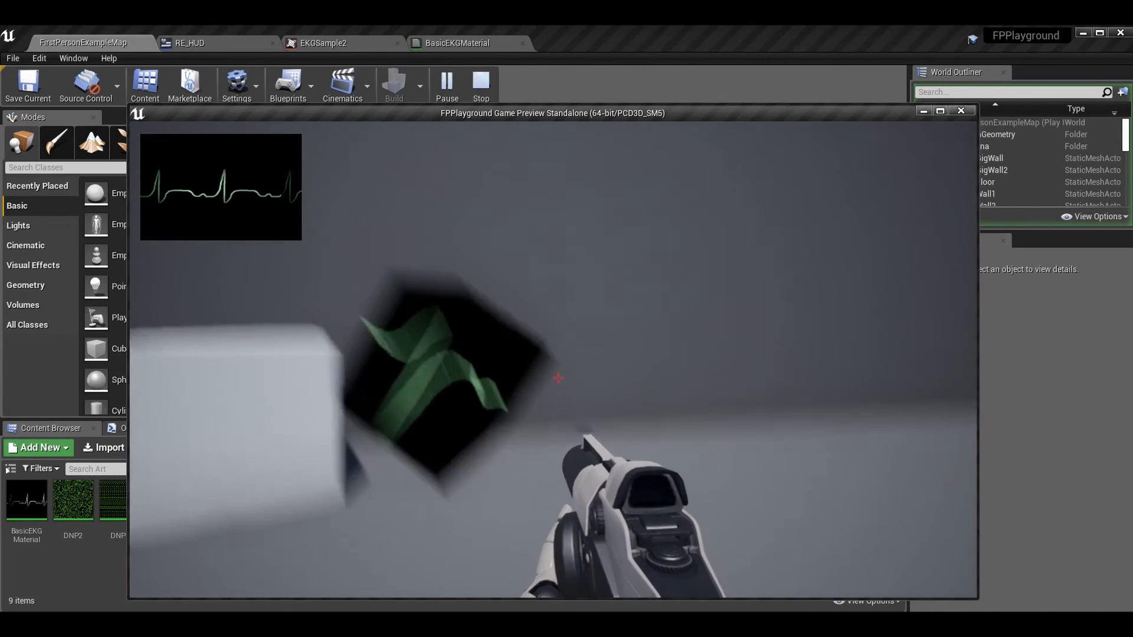
click(559, 378)
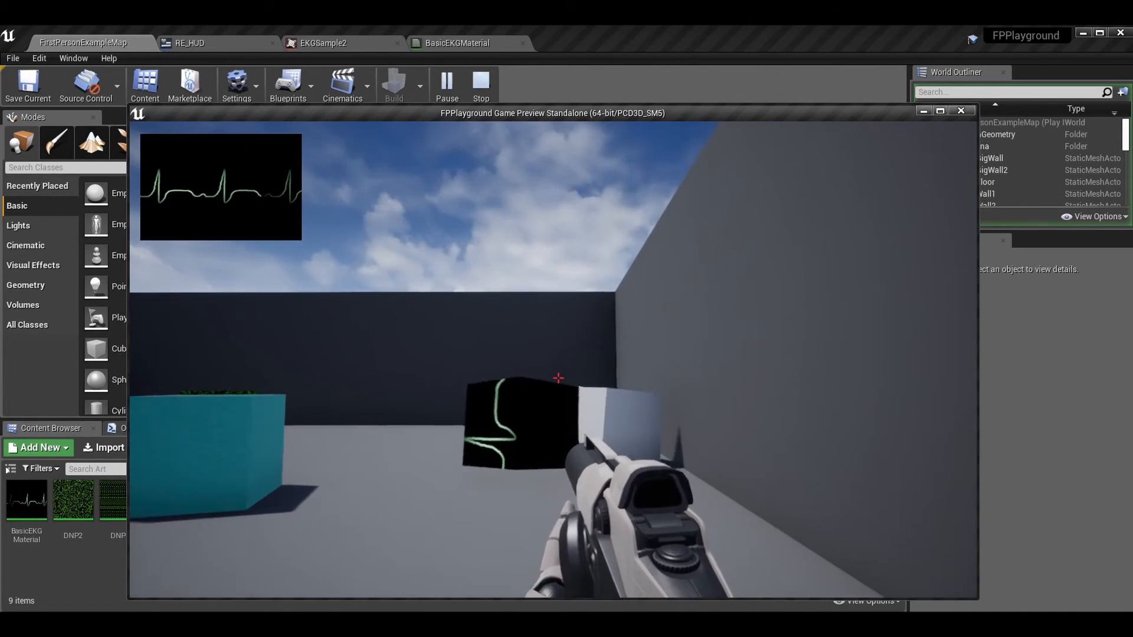
key(w)
click(559, 378)
key(w)
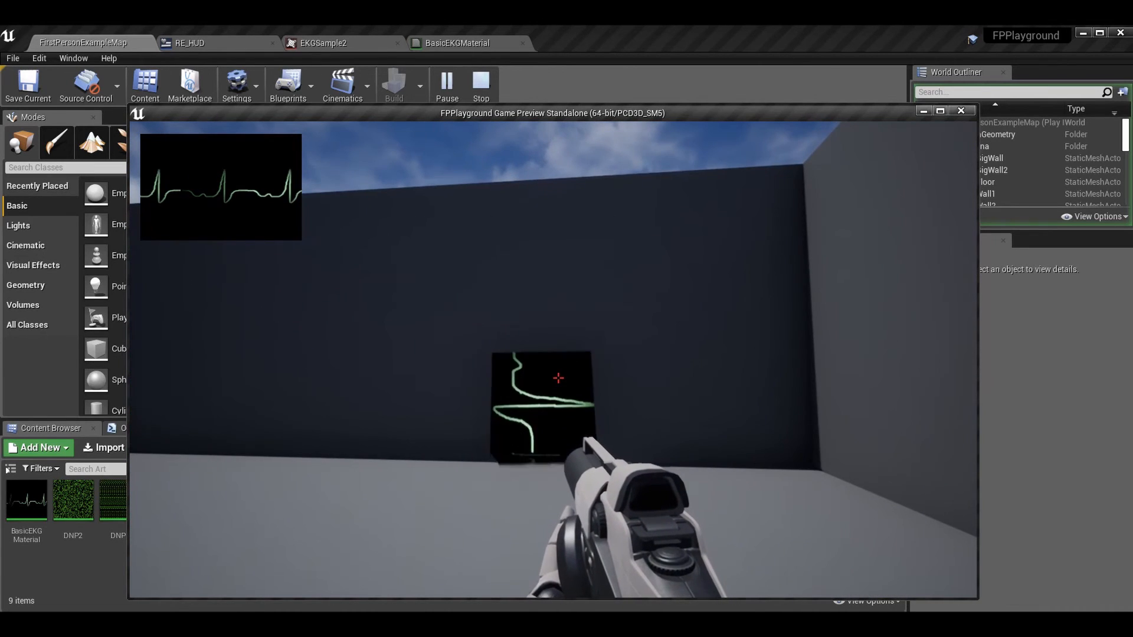
click(559, 378)
key(s)
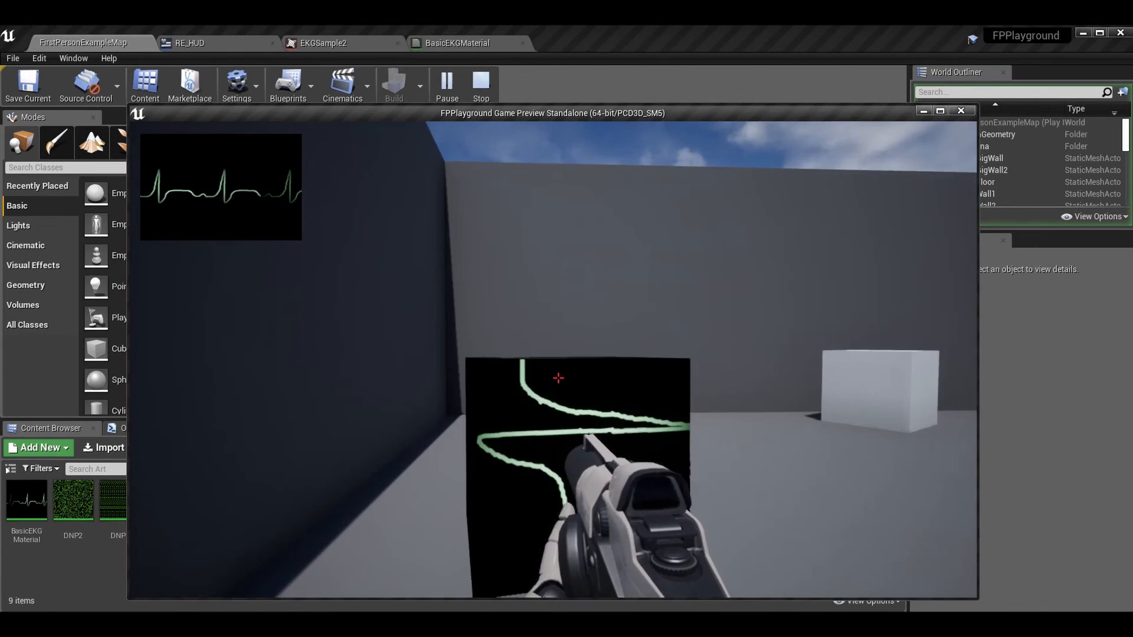
key(w)
click(558, 378)
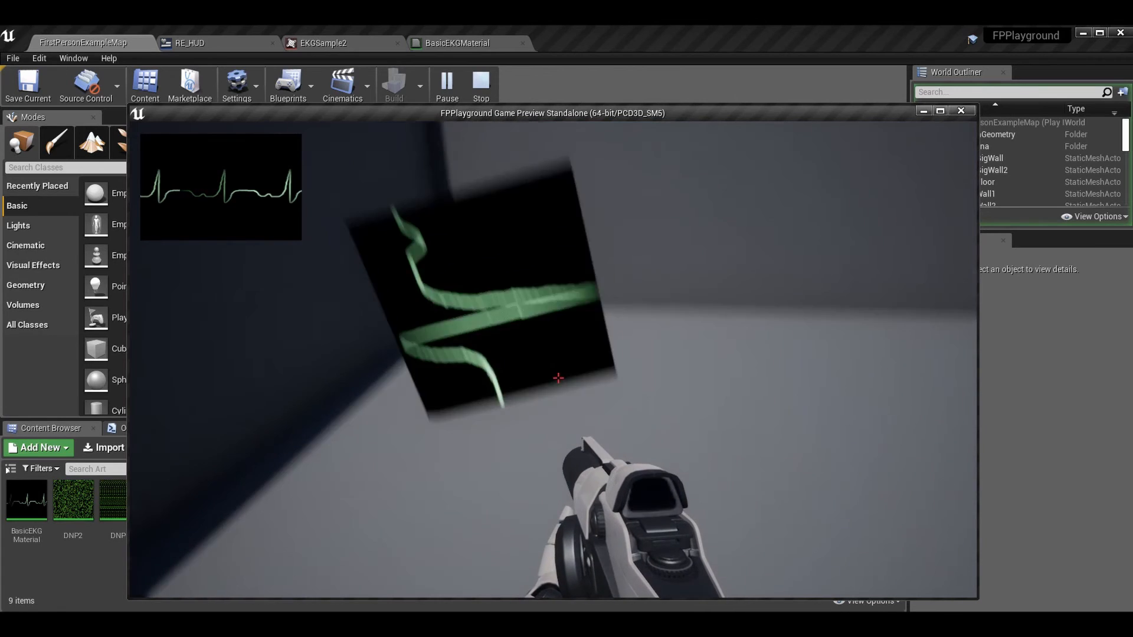
Step: Walk through the arena and compare the HUD heart monitor with the teal, green-patterned and blue striped cube materials
key(w)
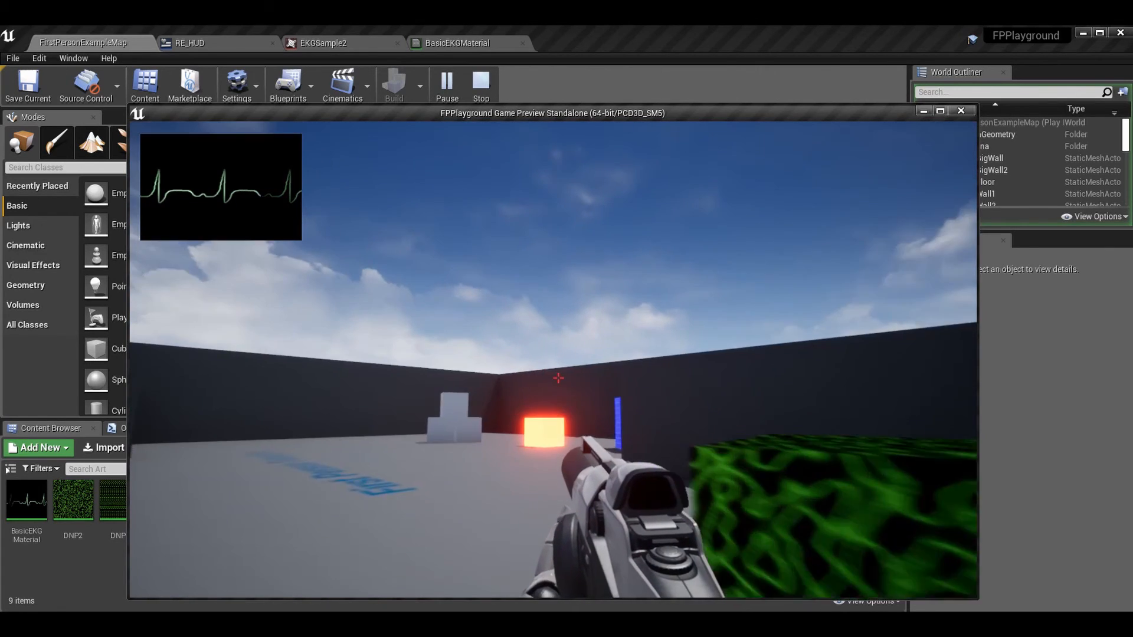
click(558, 377)
key(w)
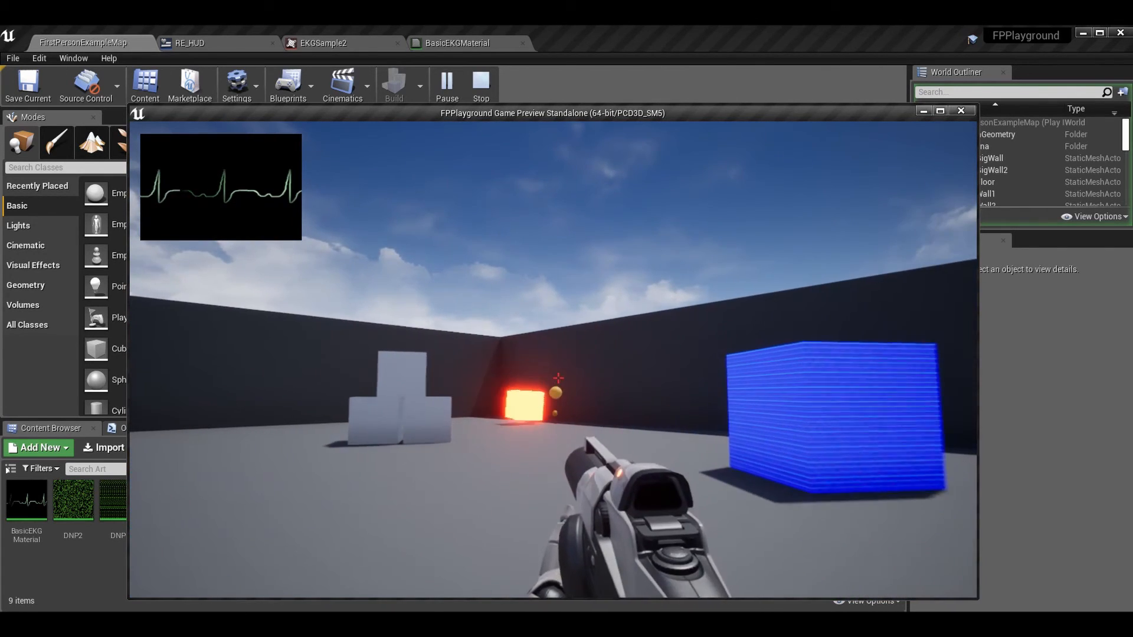
key(w)
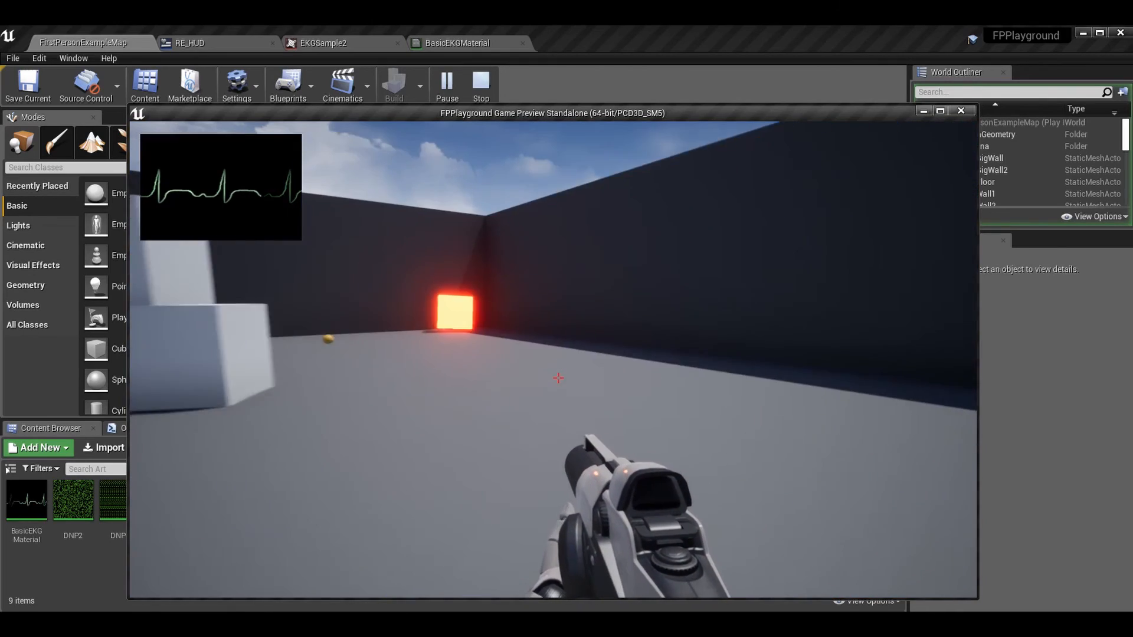
key(w)
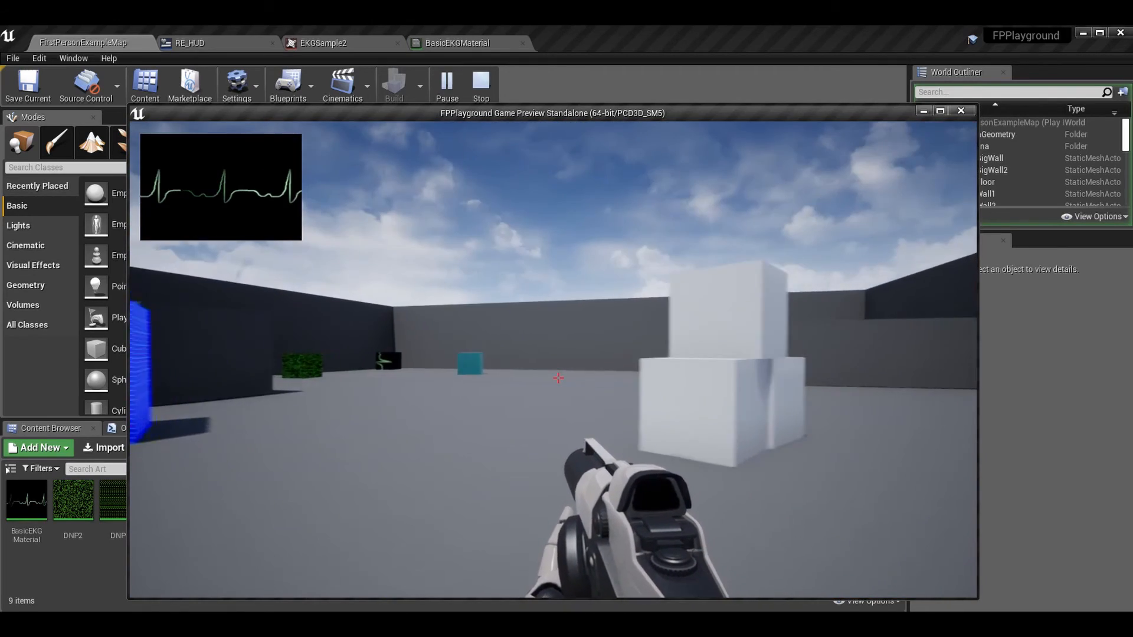
key(w)
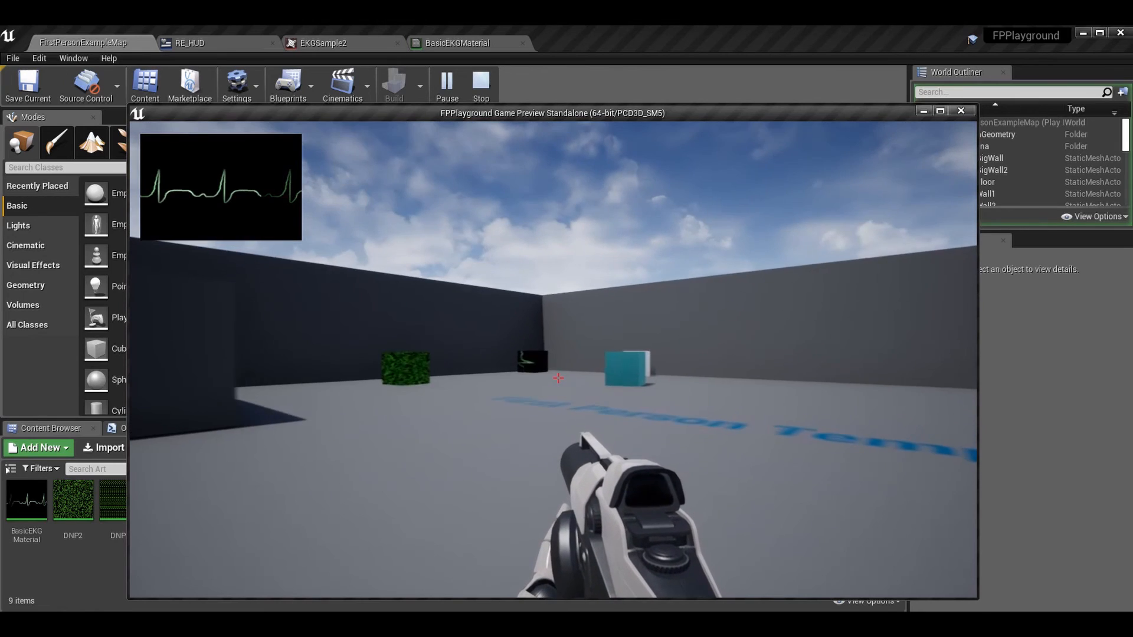
key(w)
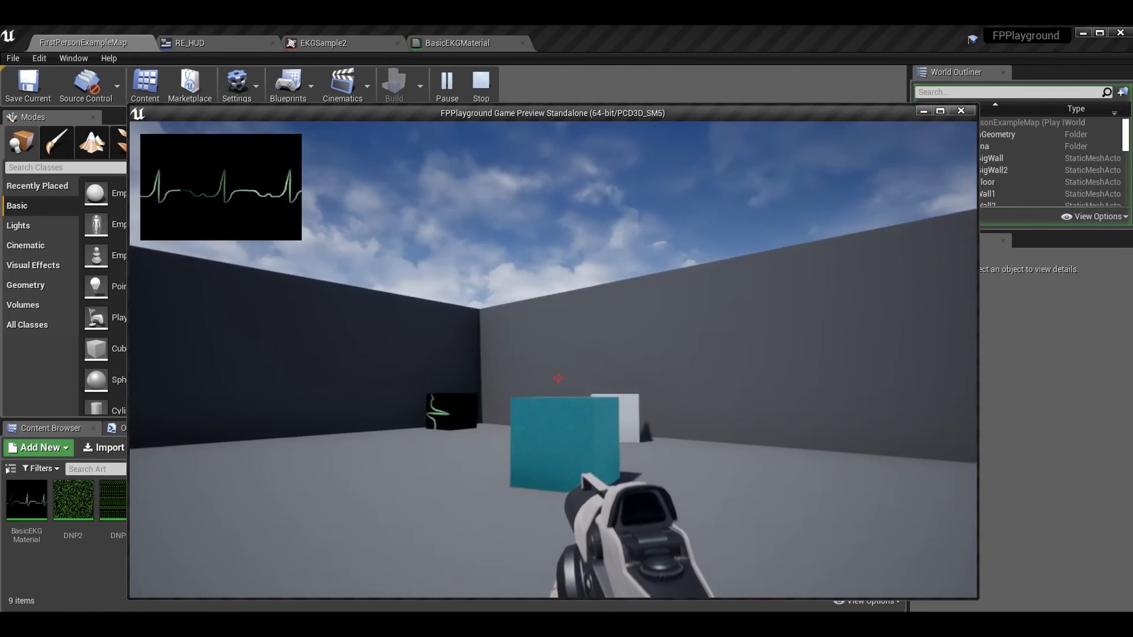
key(w)
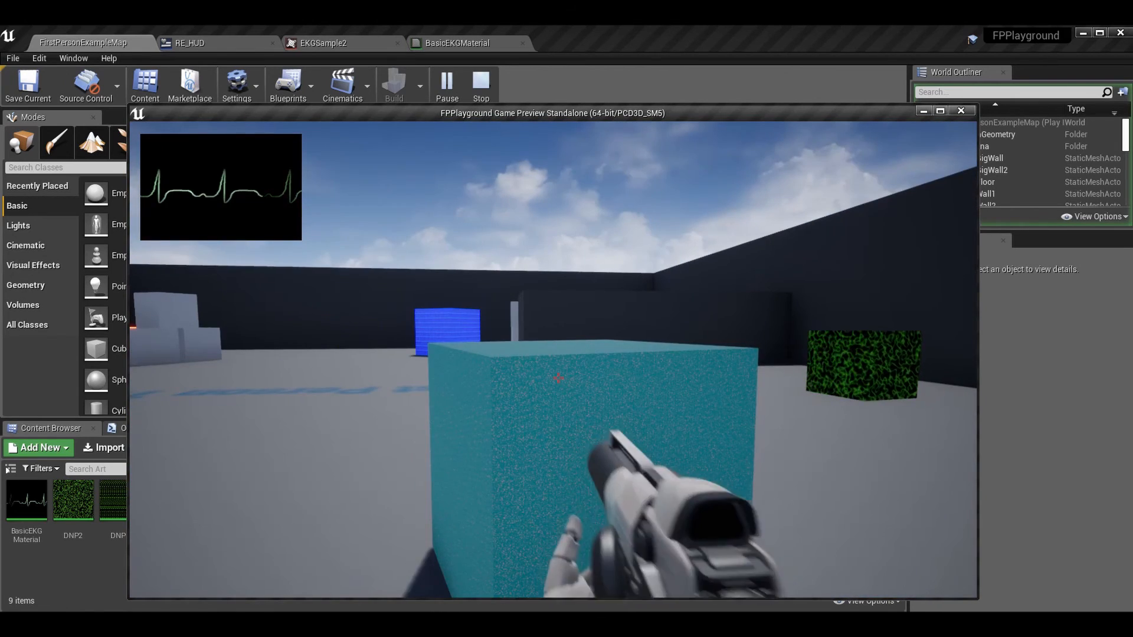
key(w)
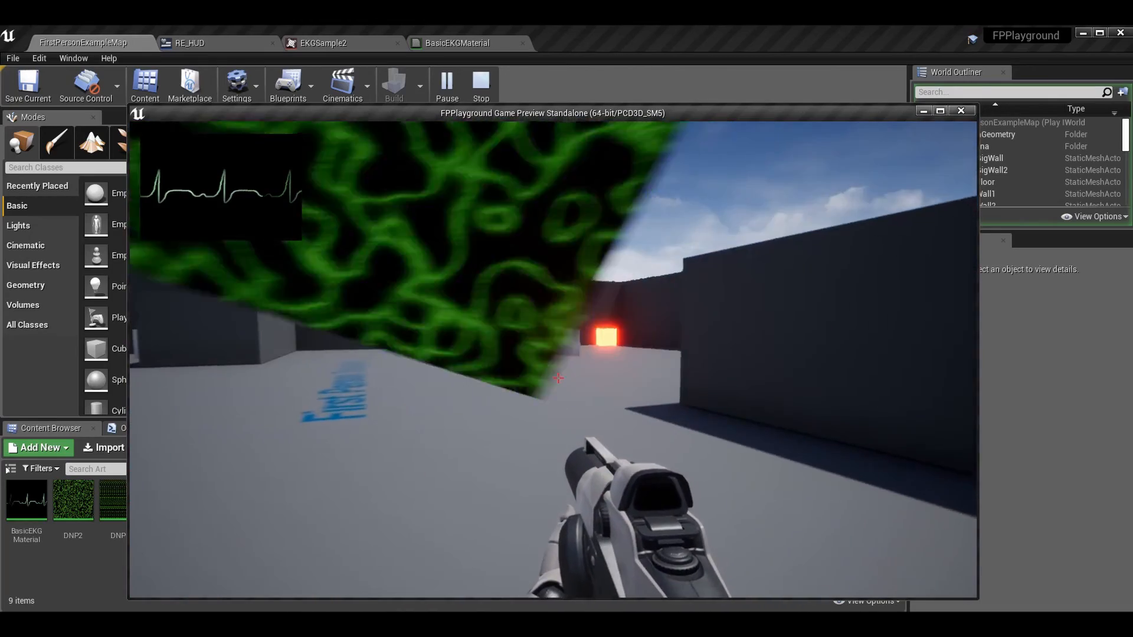
key(w)
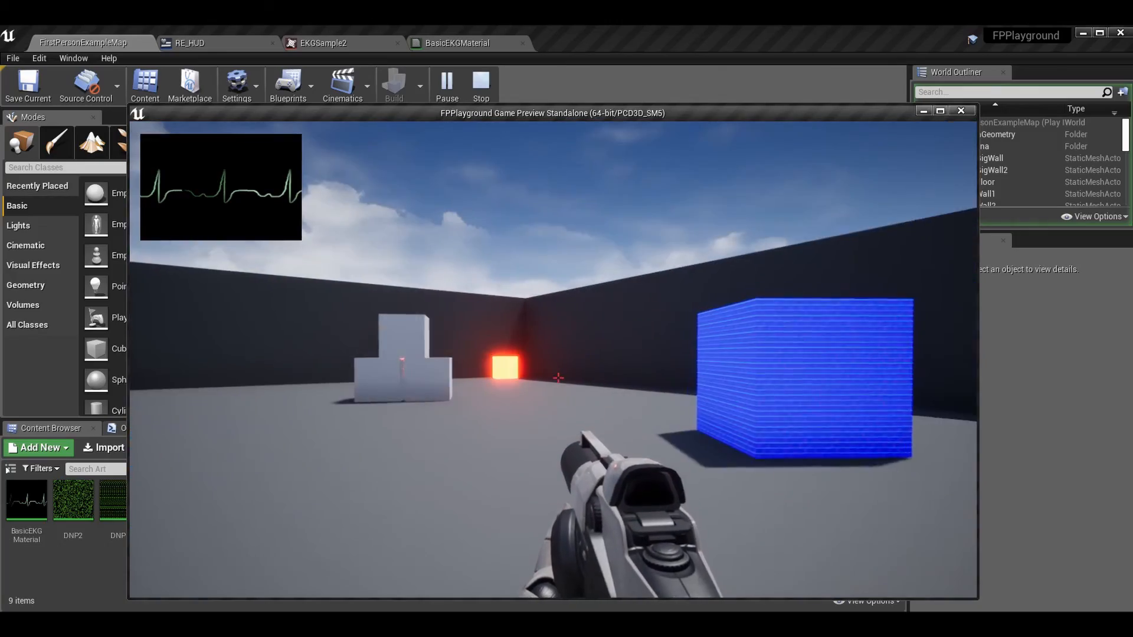
key(w)
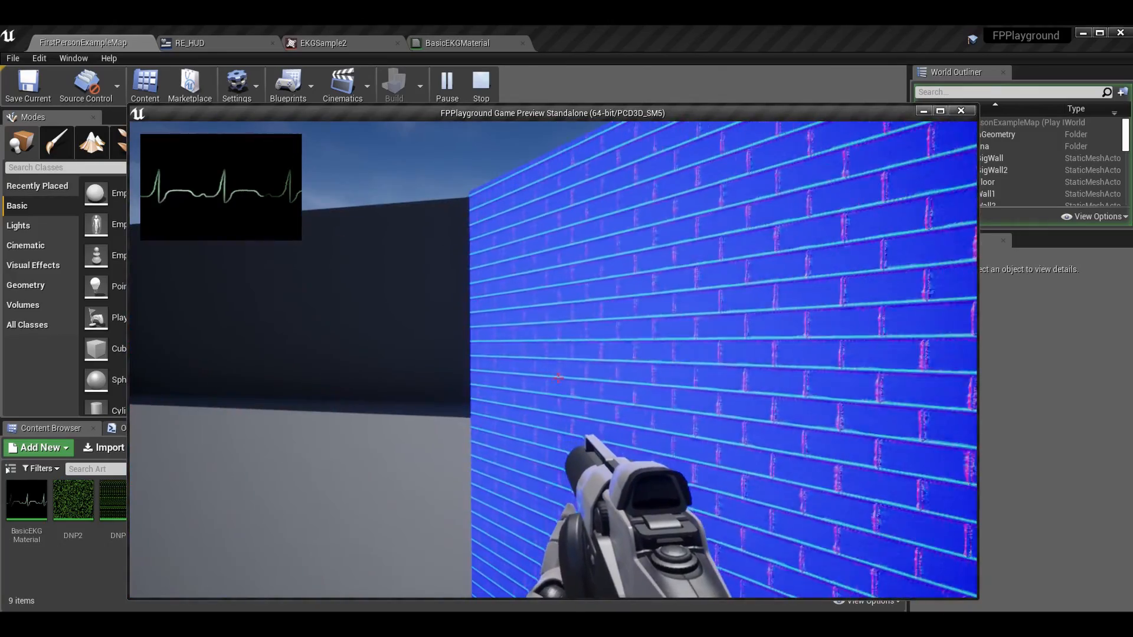
Step: Shoot at the glowing red and green-patterned cubes while checking the heart monitor HUD during movement
key(w)
click(558, 378)
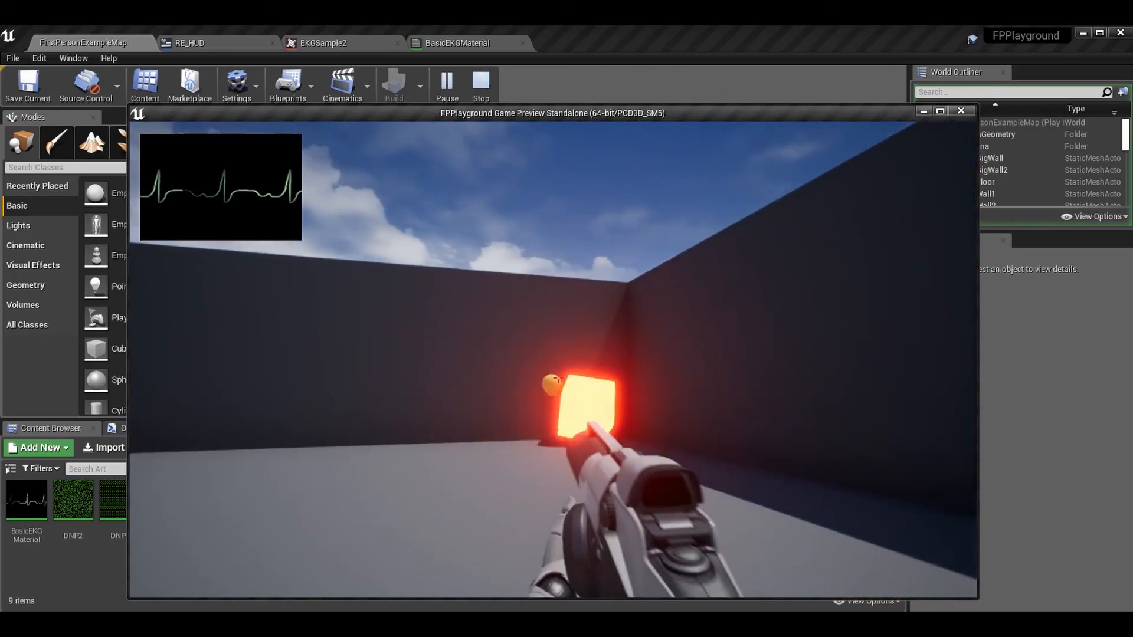
key(w)
click(558, 378)
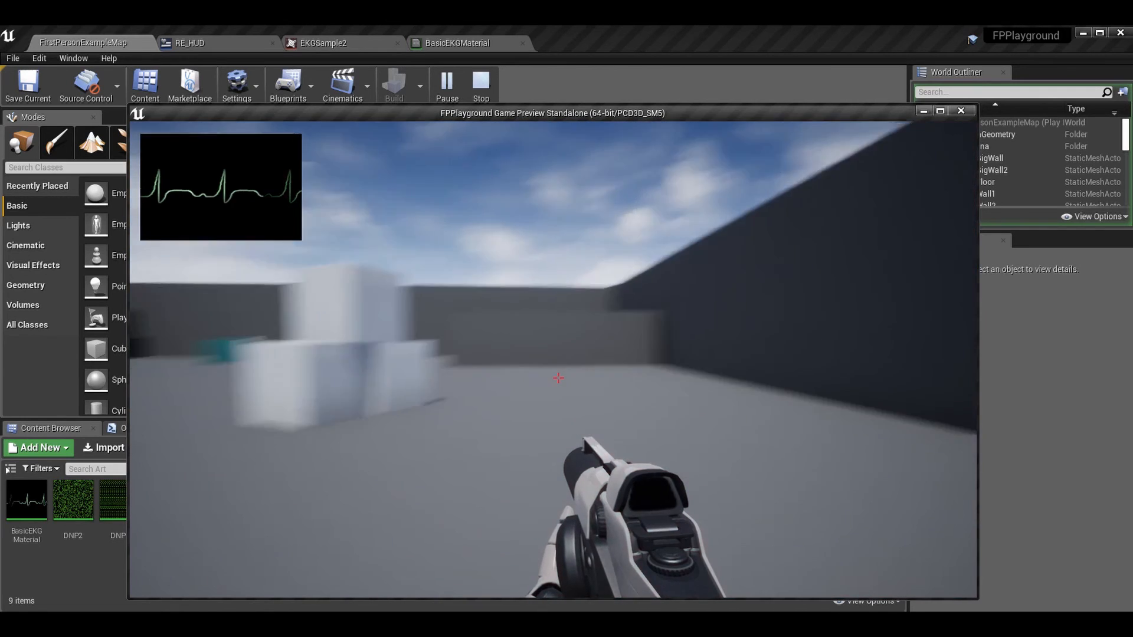
key(w)
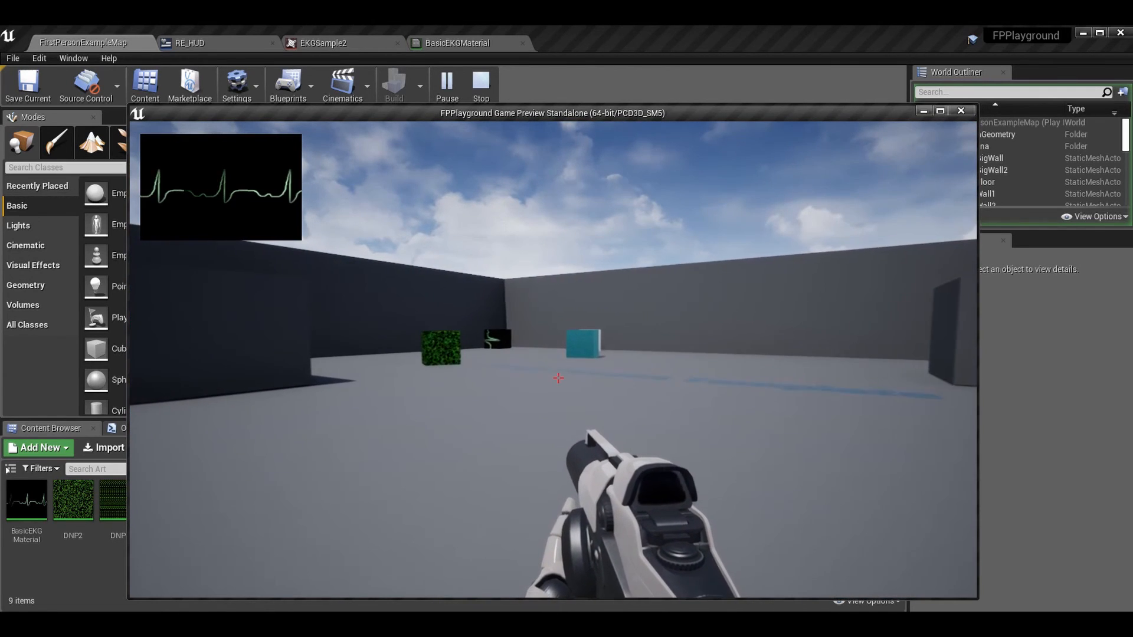
key(w)
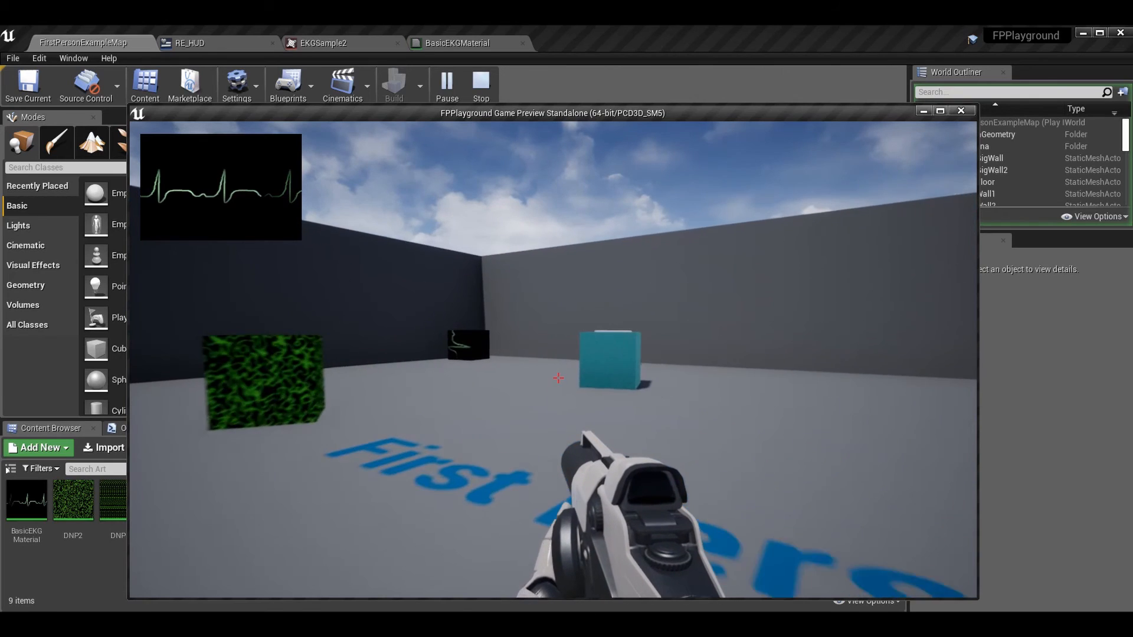
key(w)
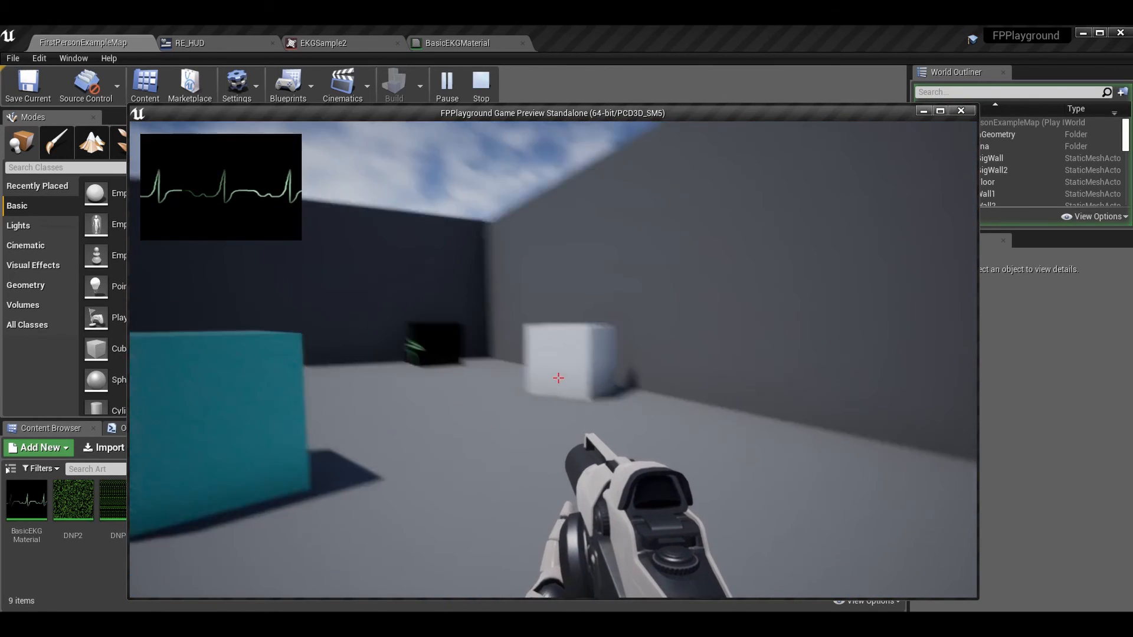
key(w)
click(558, 378)
click(558, 377)
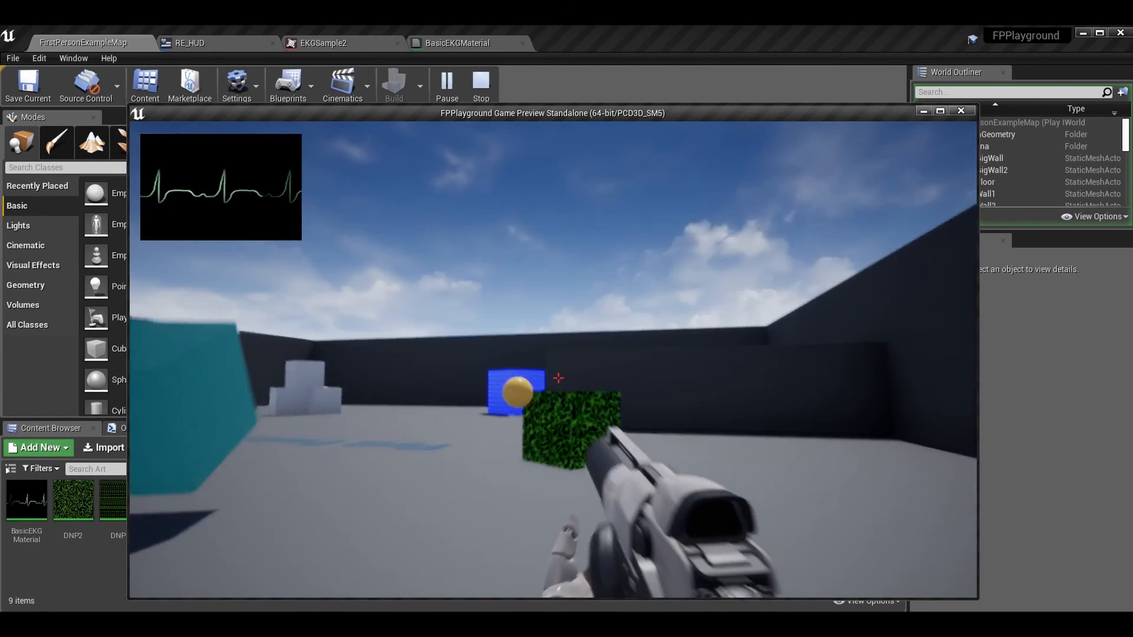
key(w)
click(558, 378)
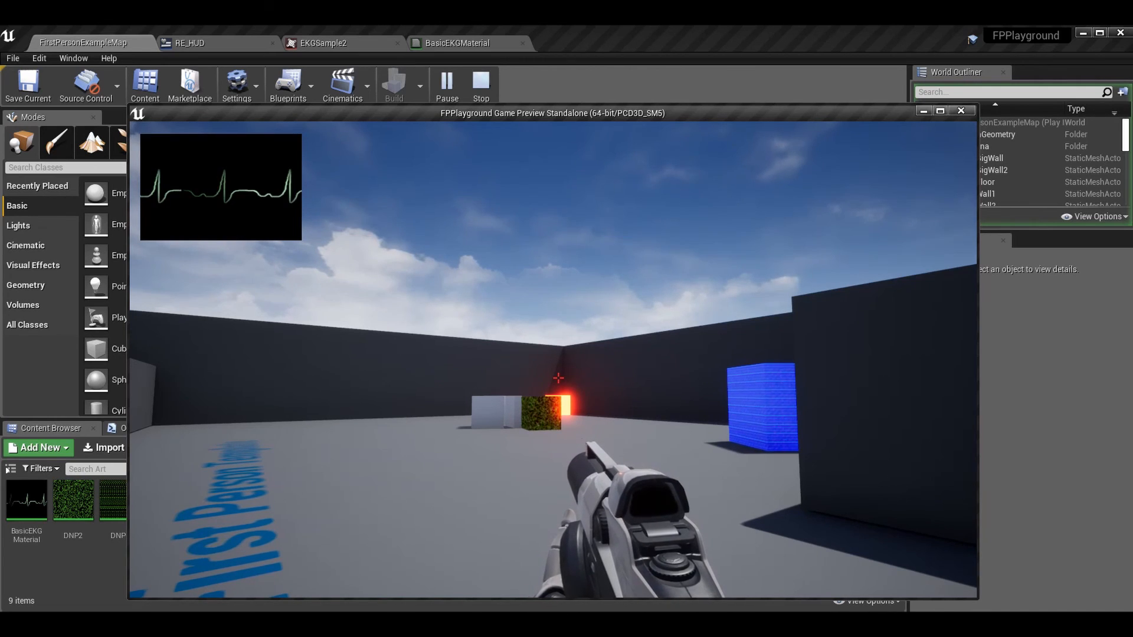
Step: Jump past the white and green cubes, circle the glowing red cube and watch the HUD beside its glow
key(w)
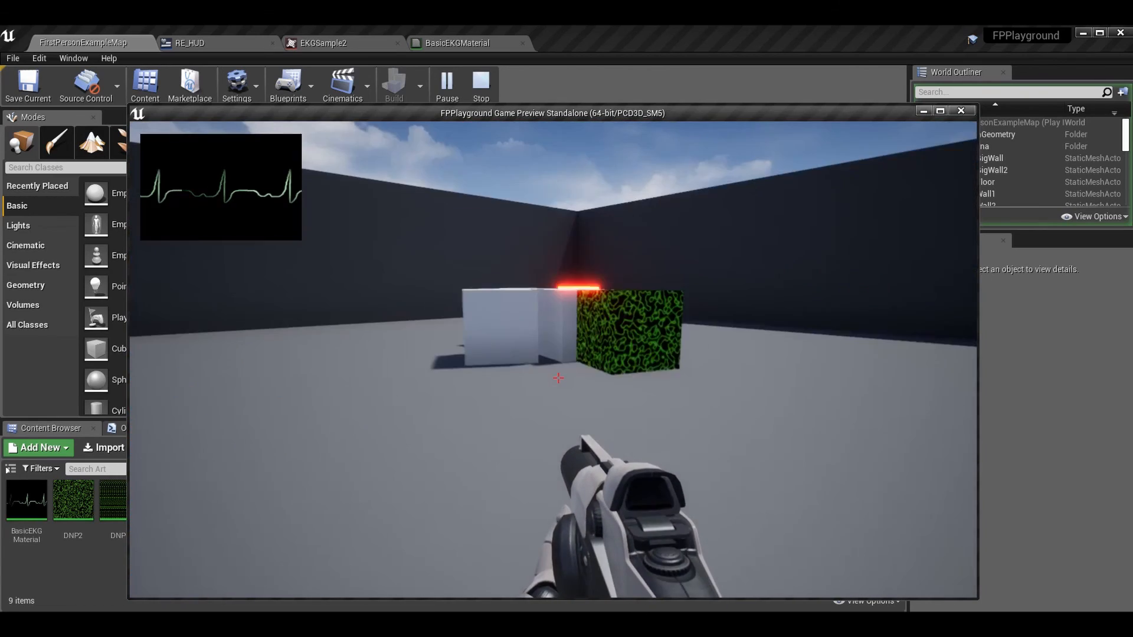
key(w)
key(space)
key(w)
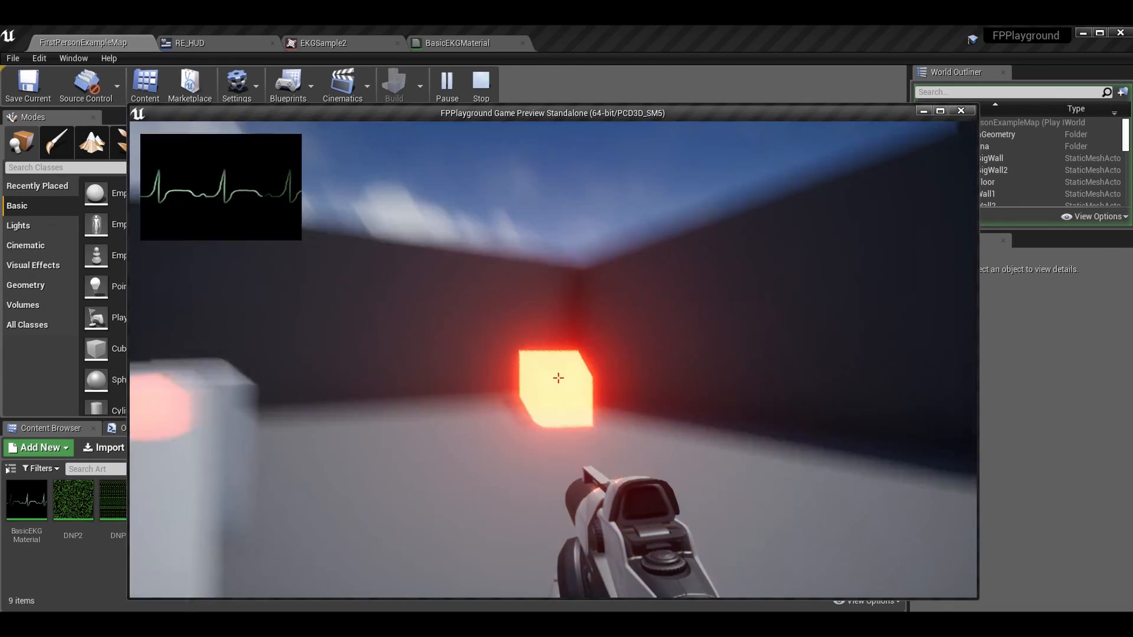
key(w)
key(d)
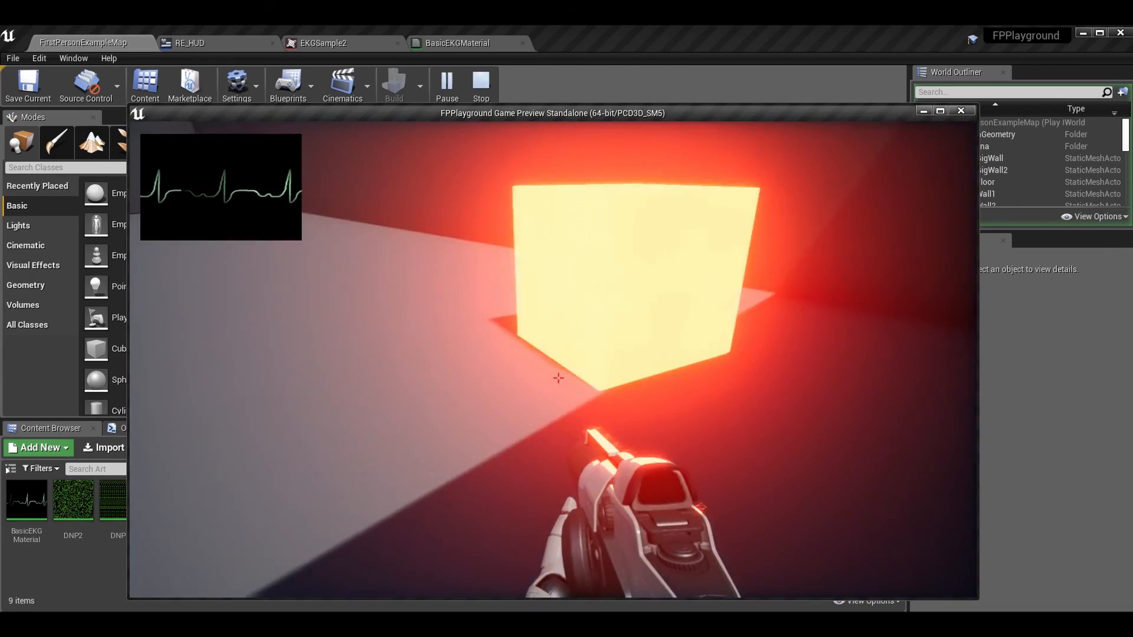
key(s)
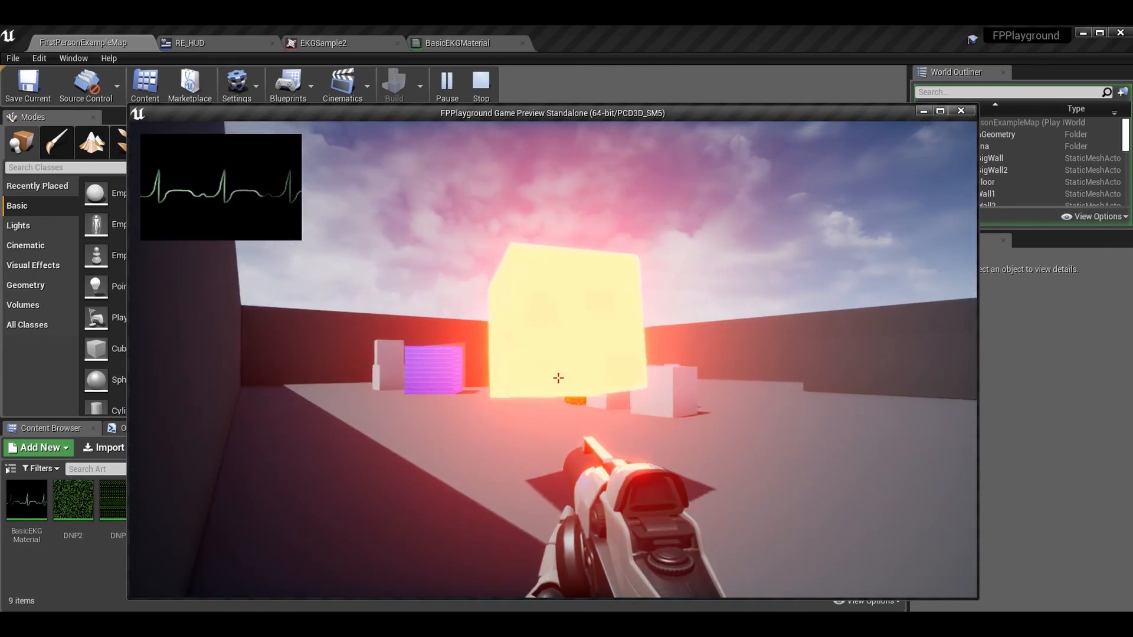
key(w)
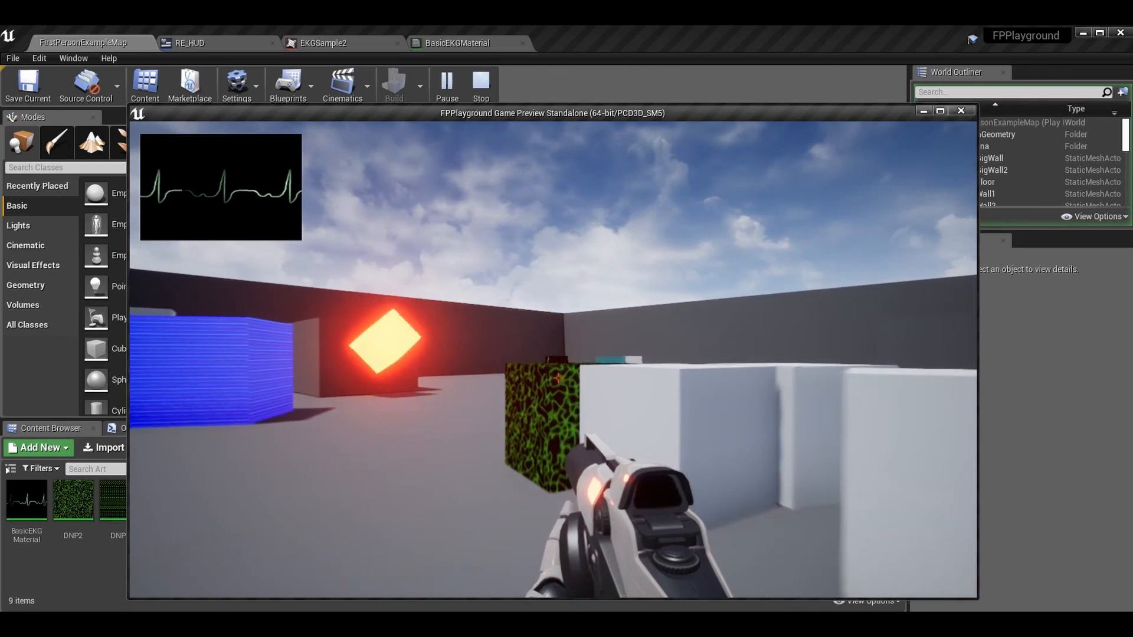